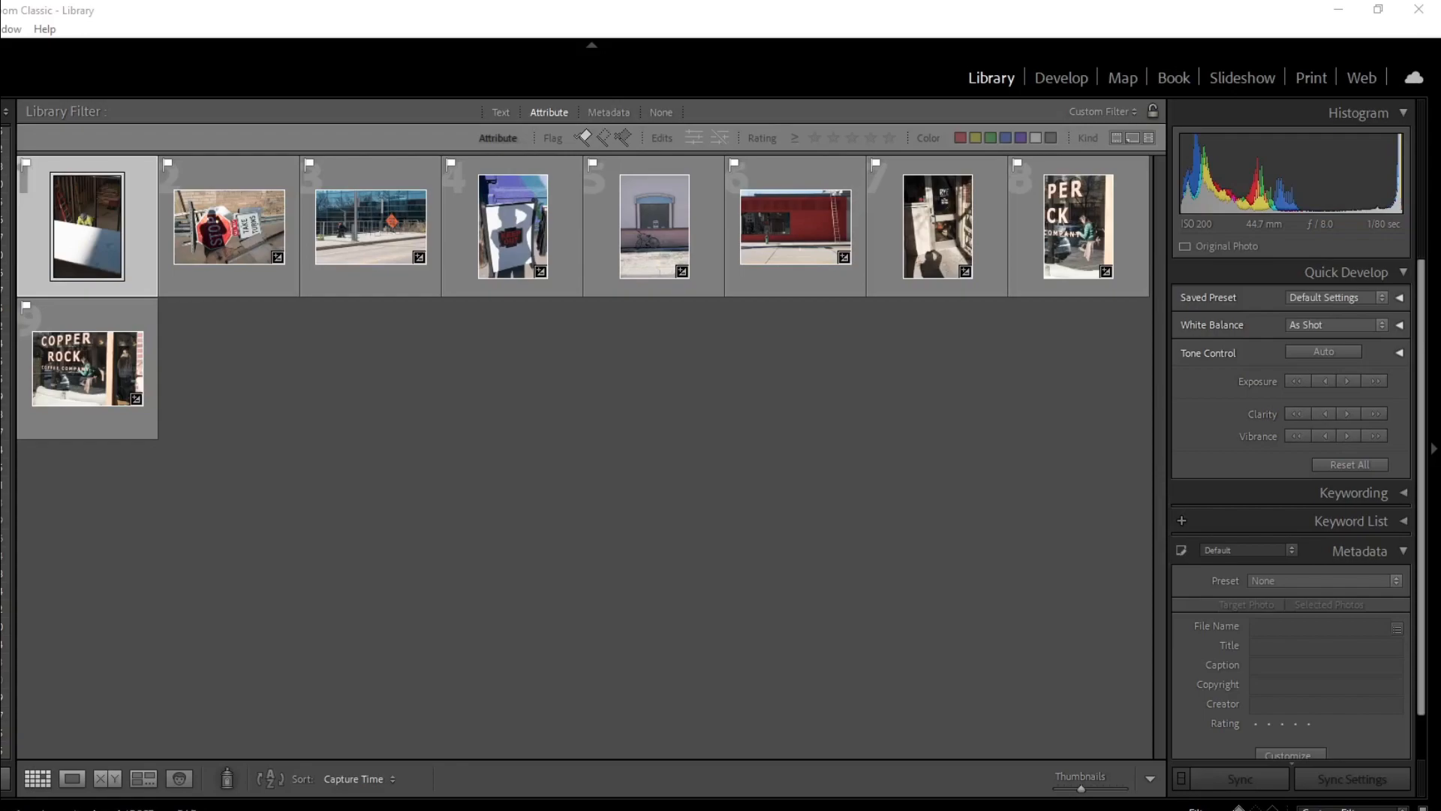
Step: Open the construction worker photo for developing and crop it at the original aspect to a tighter portrait frame around the worker
click(1080, 81)
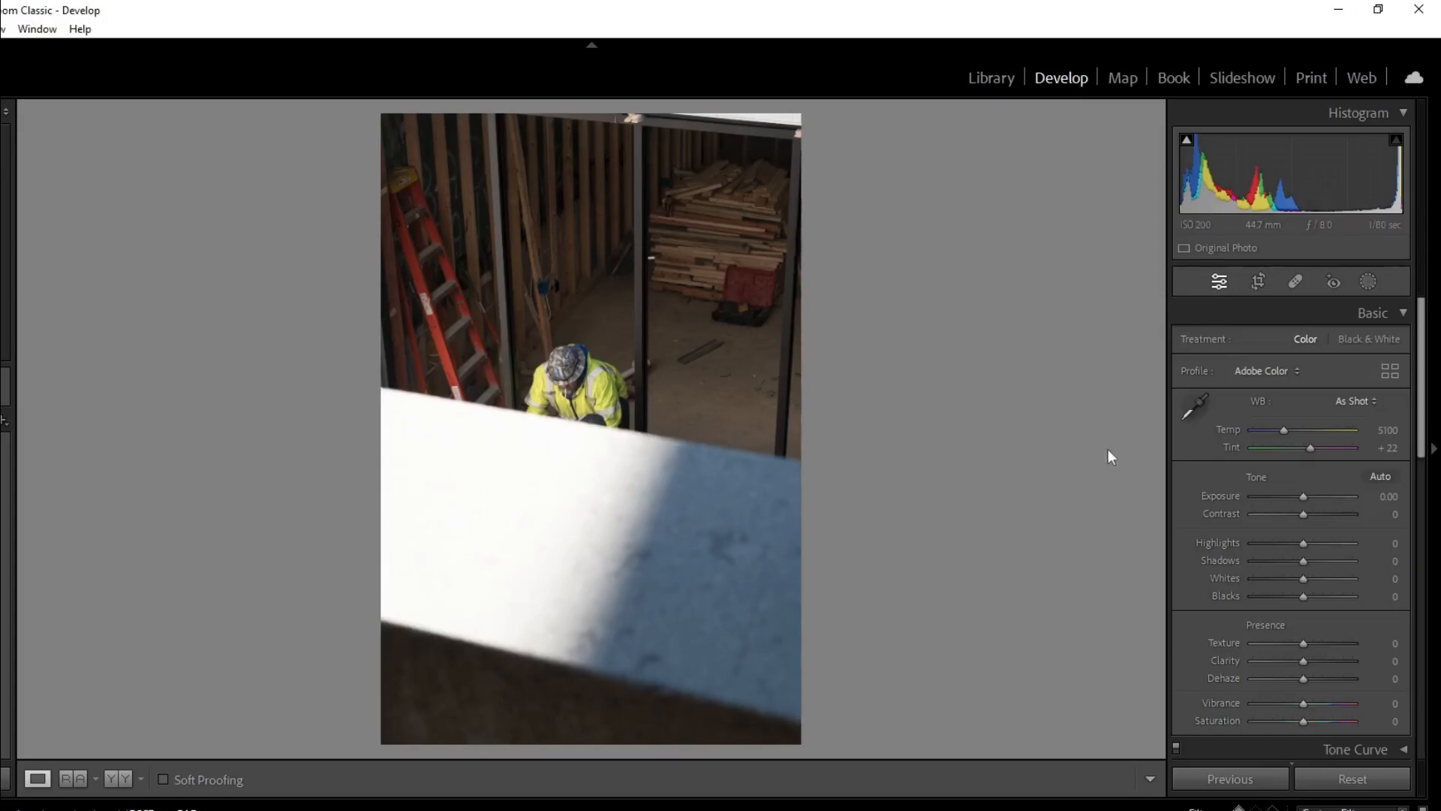
click(1261, 287)
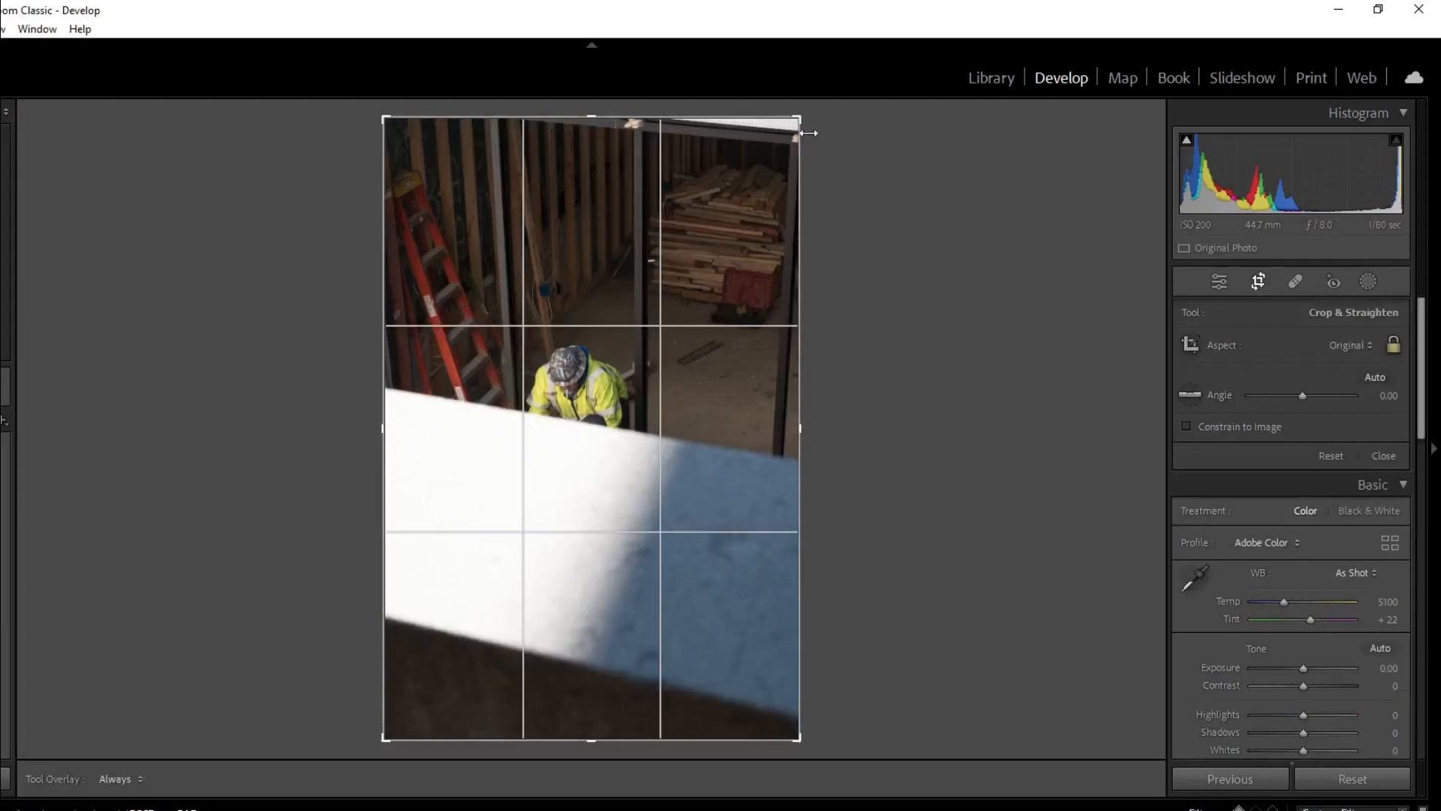
drag(808, 135, 741, 271)
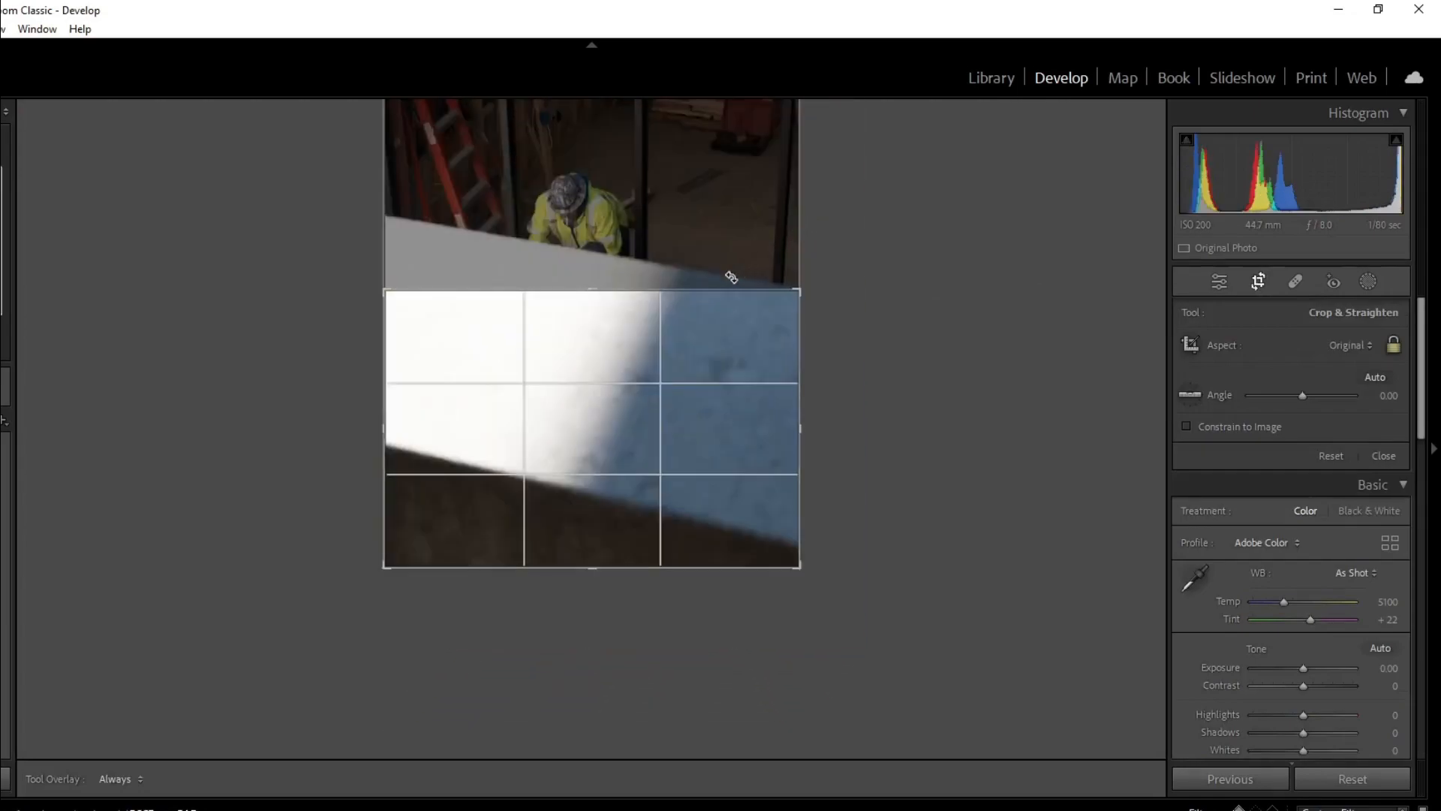
key(x)
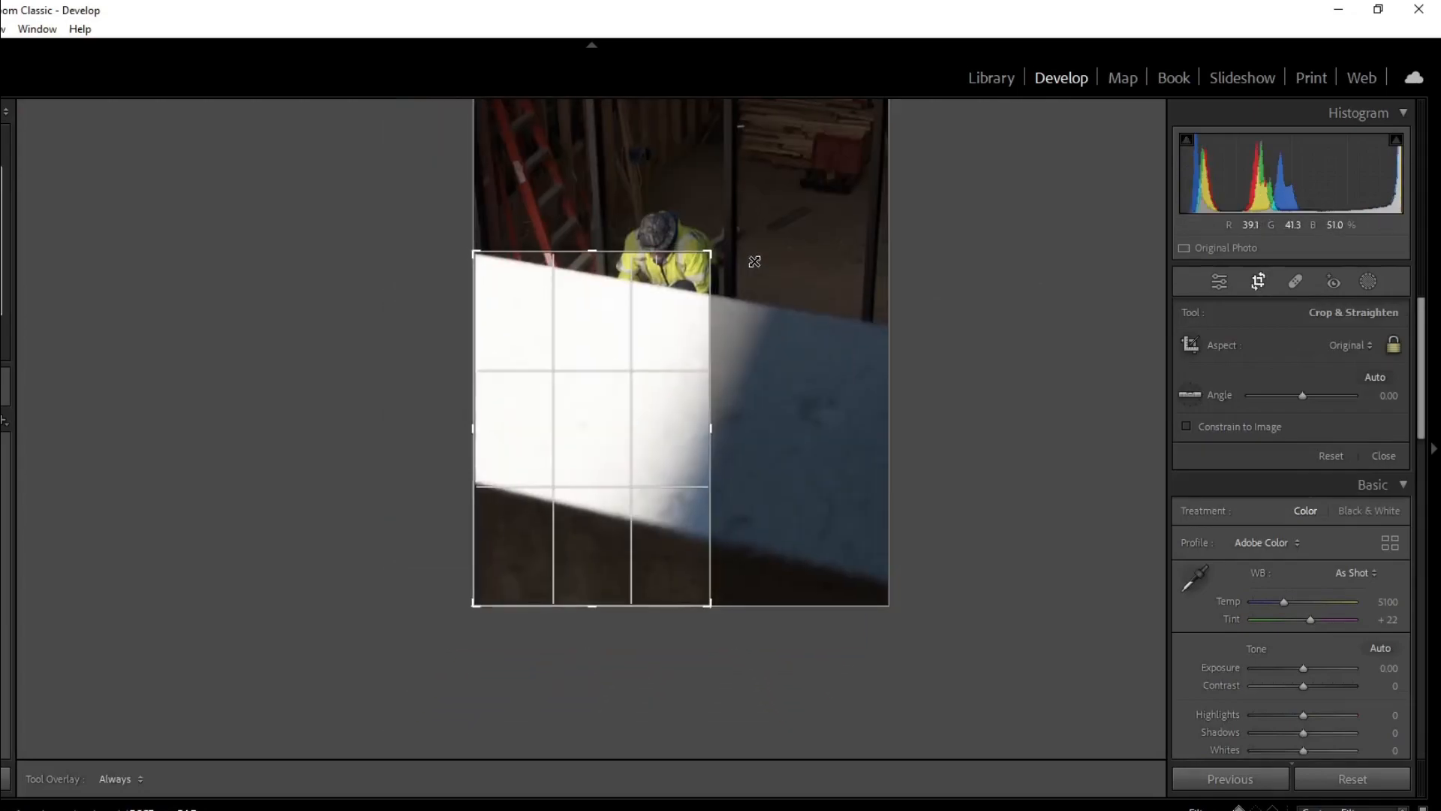
drag(707, 602, 726, 632)
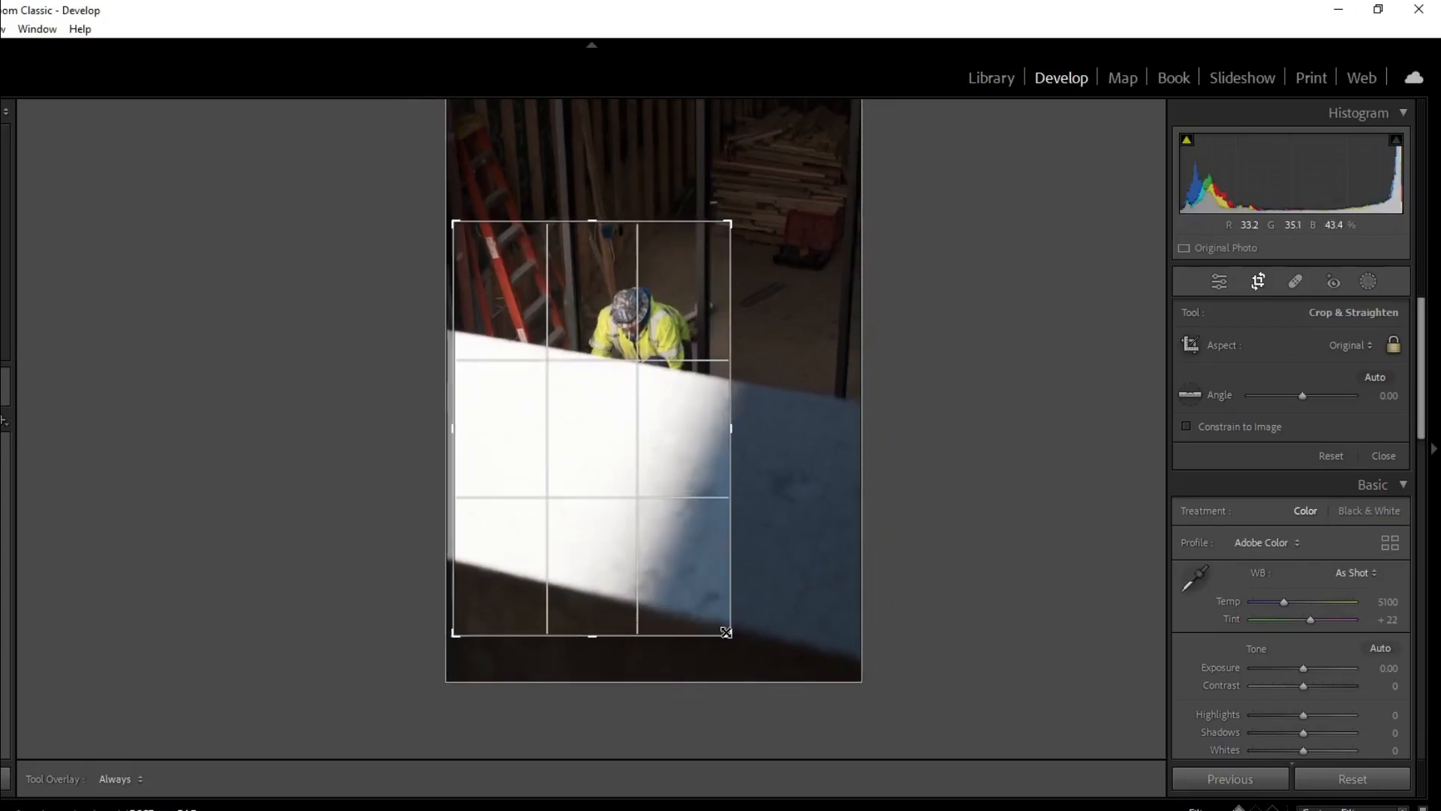
key(Return)
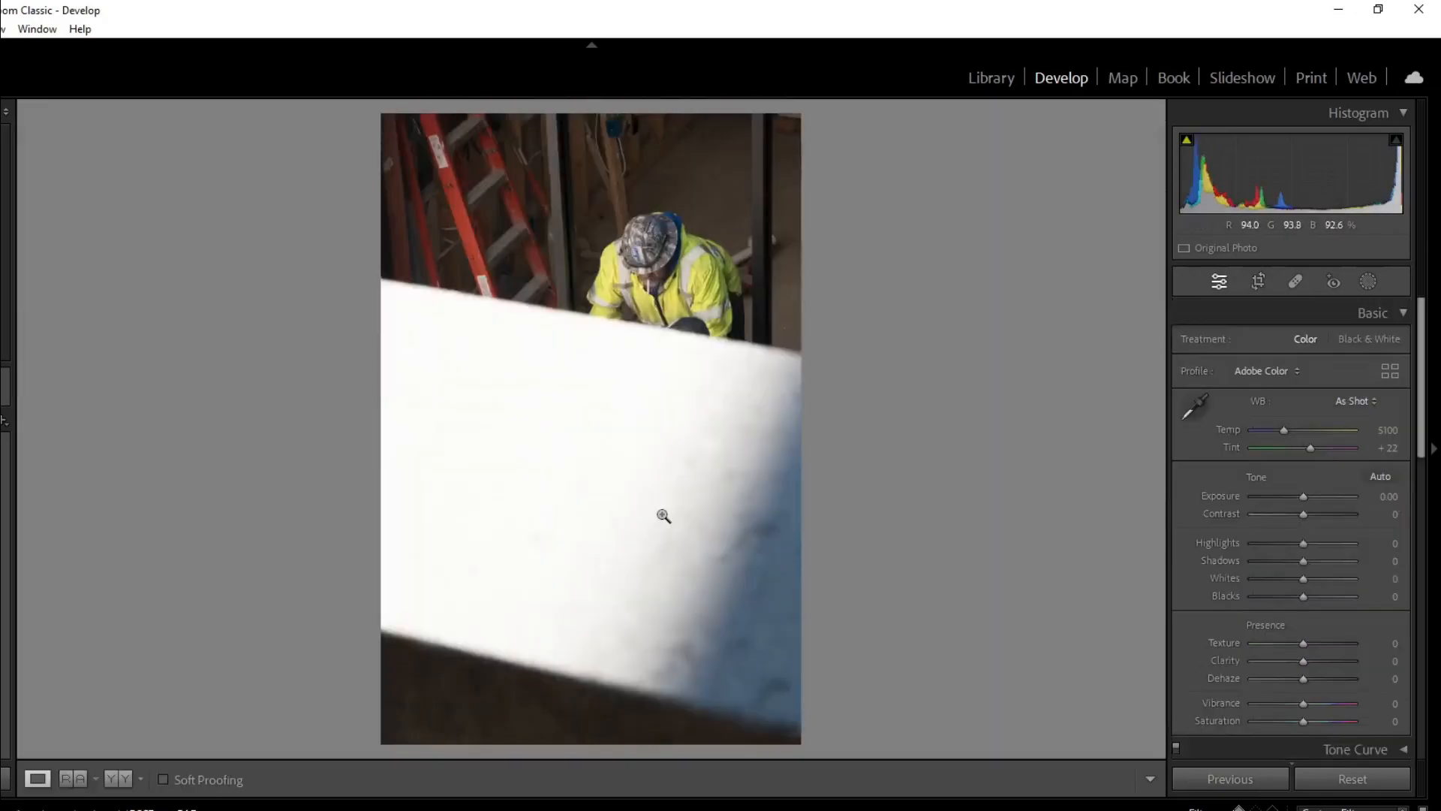
Step: Check the worker up close at full size, and set the photo's Highlights to -100
click(661, 285)
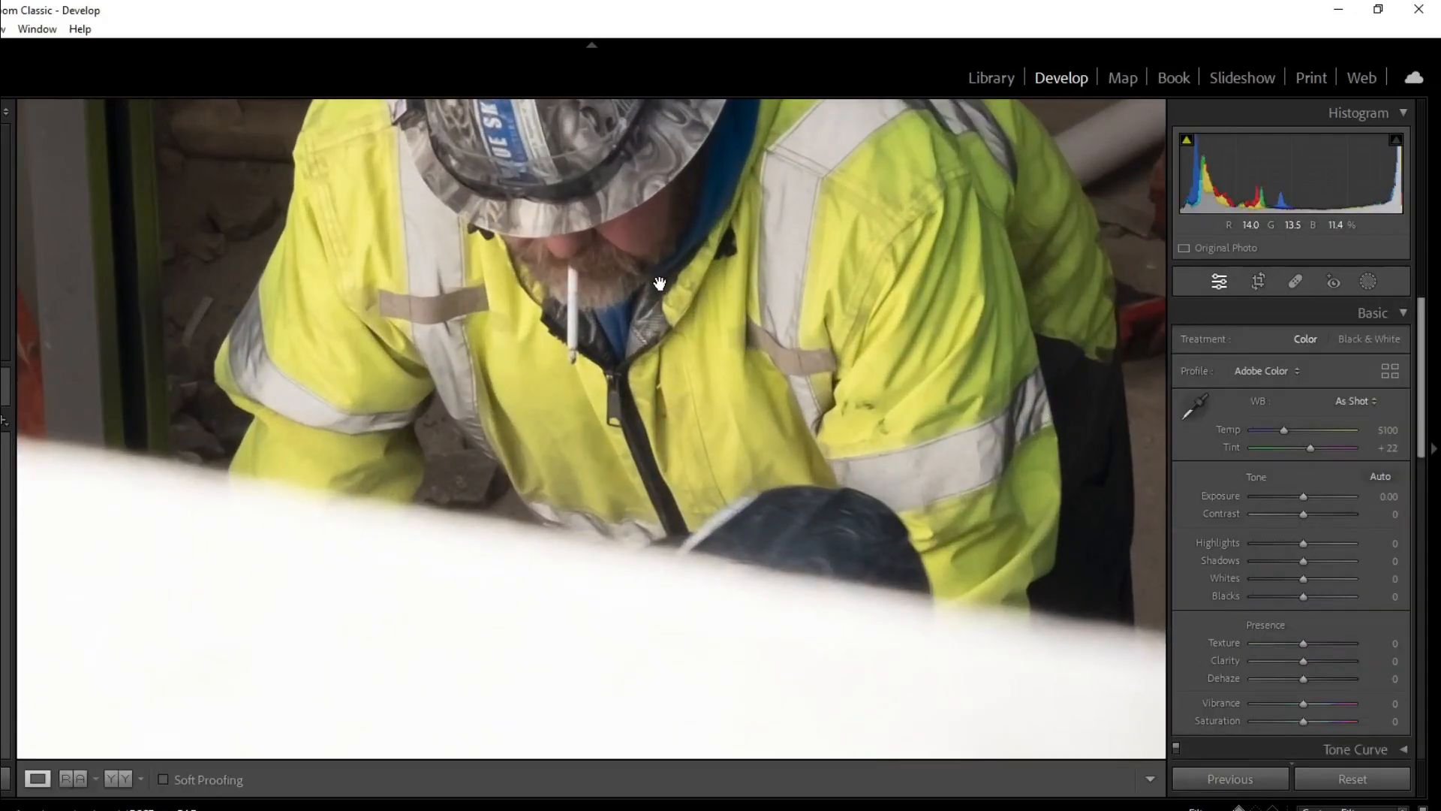
drag(578, 279, 814, 390)
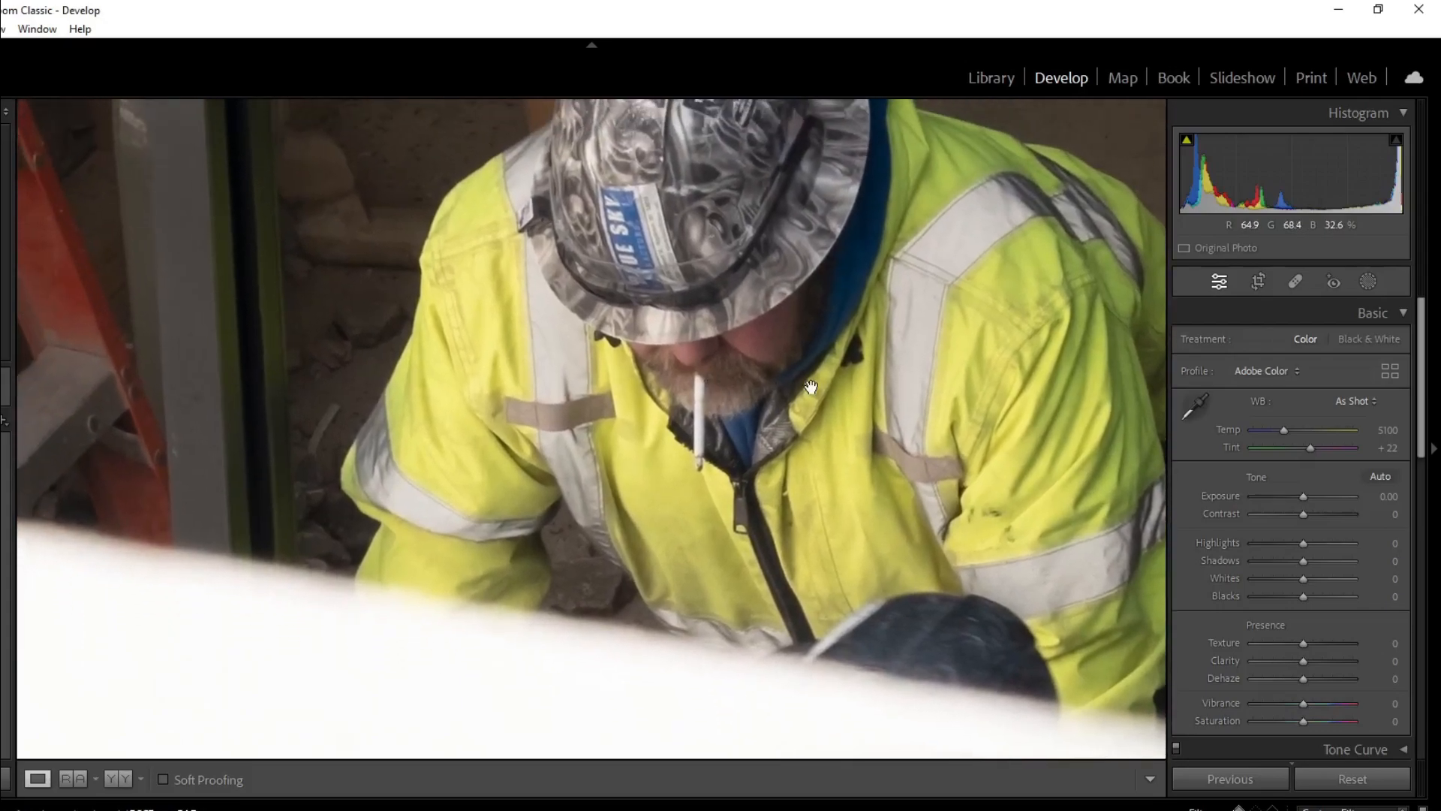
click(817, 395)
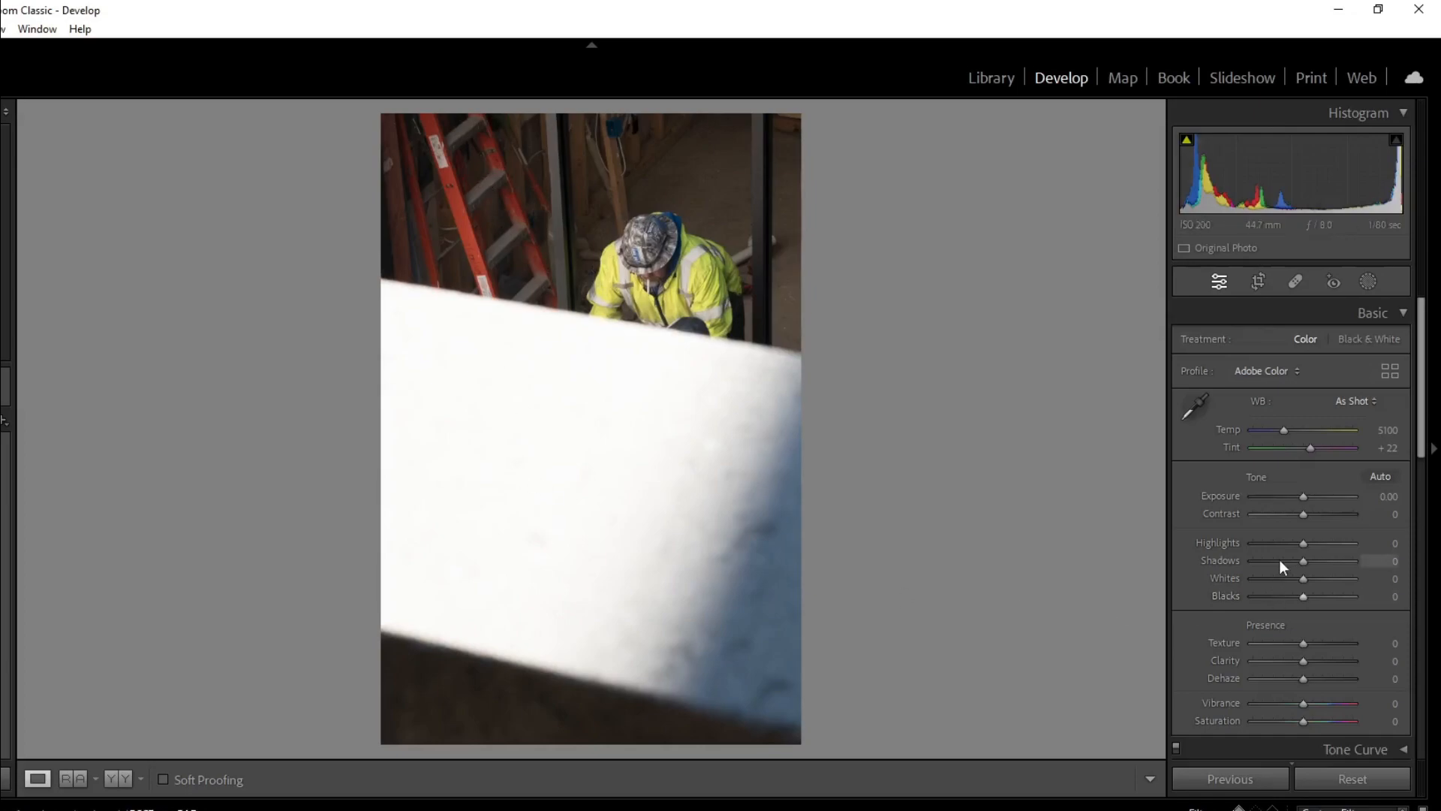
drag(1268, 547, 1232, 537)
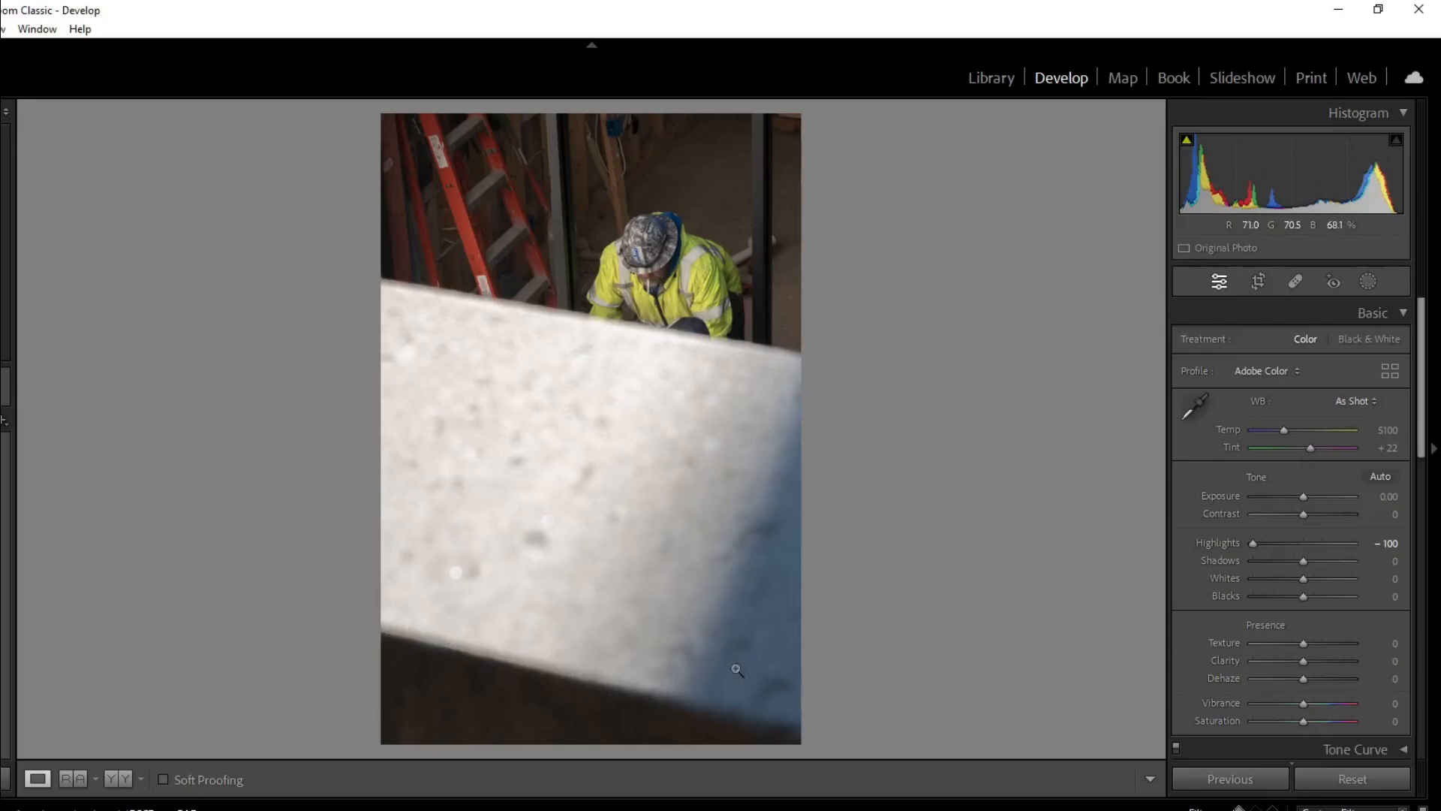
Step: Try a tighter 4 x 5 / 8 x 10 crop around the worker, excluding the dark strip below the concrete slab
click(1256, 288)
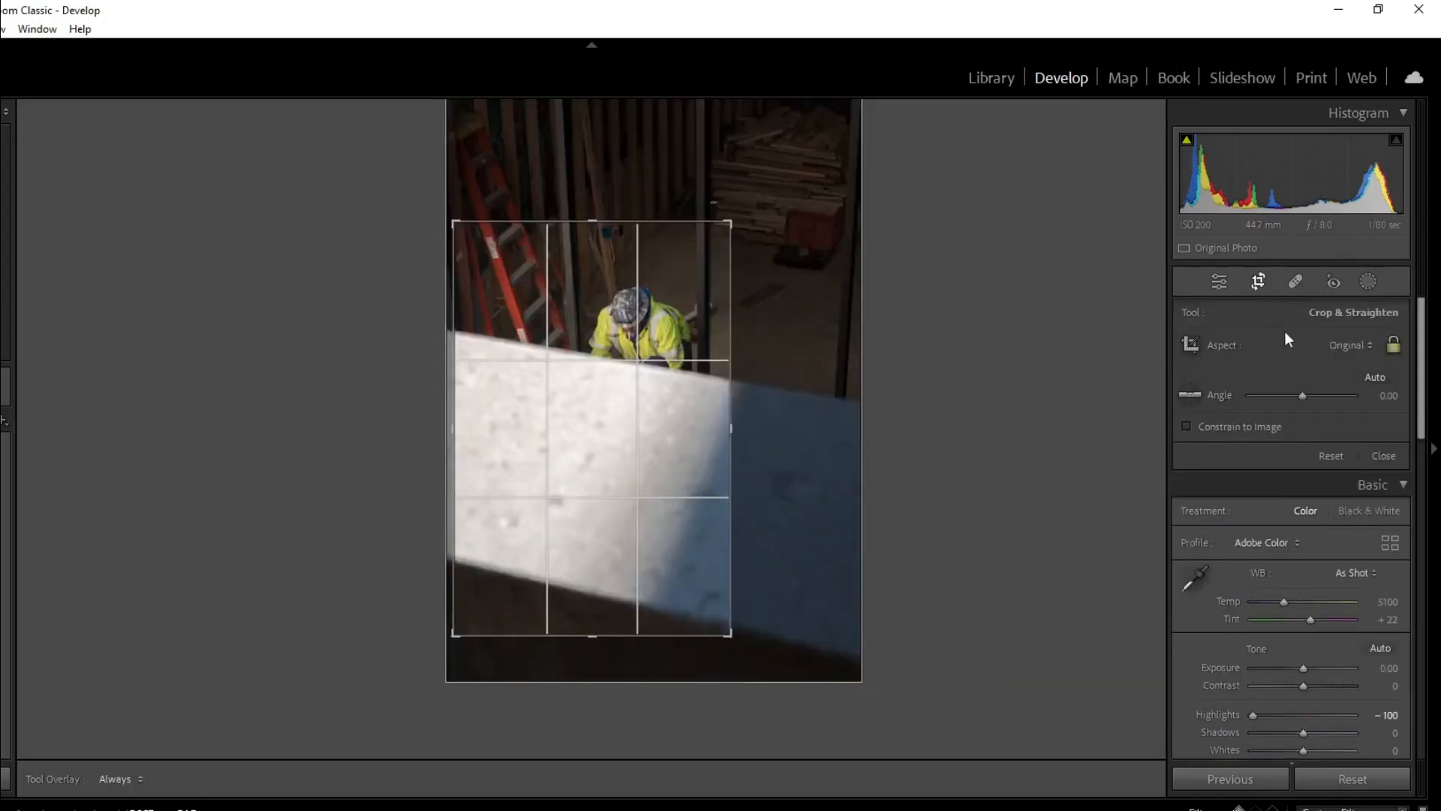
click(1346, 344)
click(1285, 449)
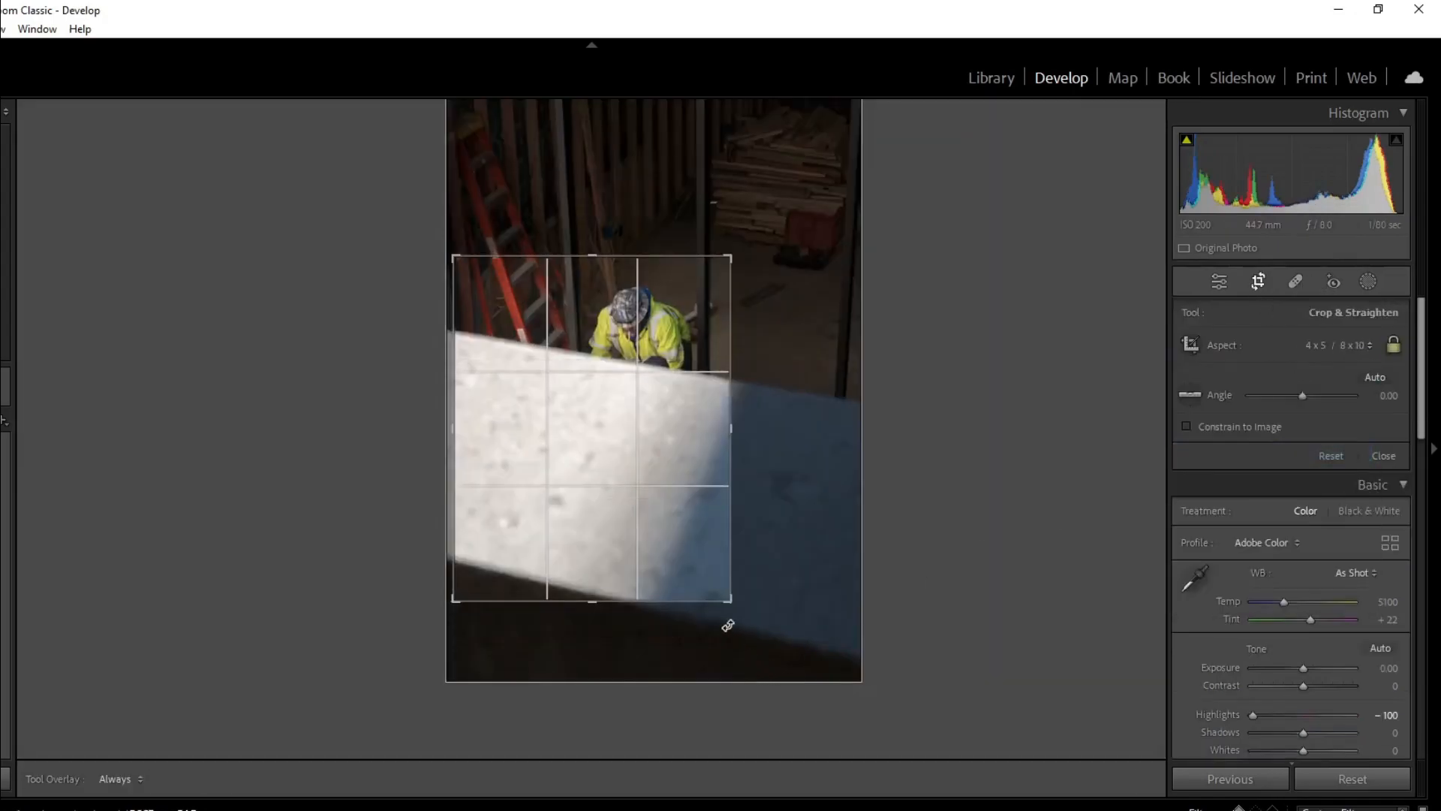
drag(730, 602, 729, 586)
drag(656, 547, 537, 547)
key(g)
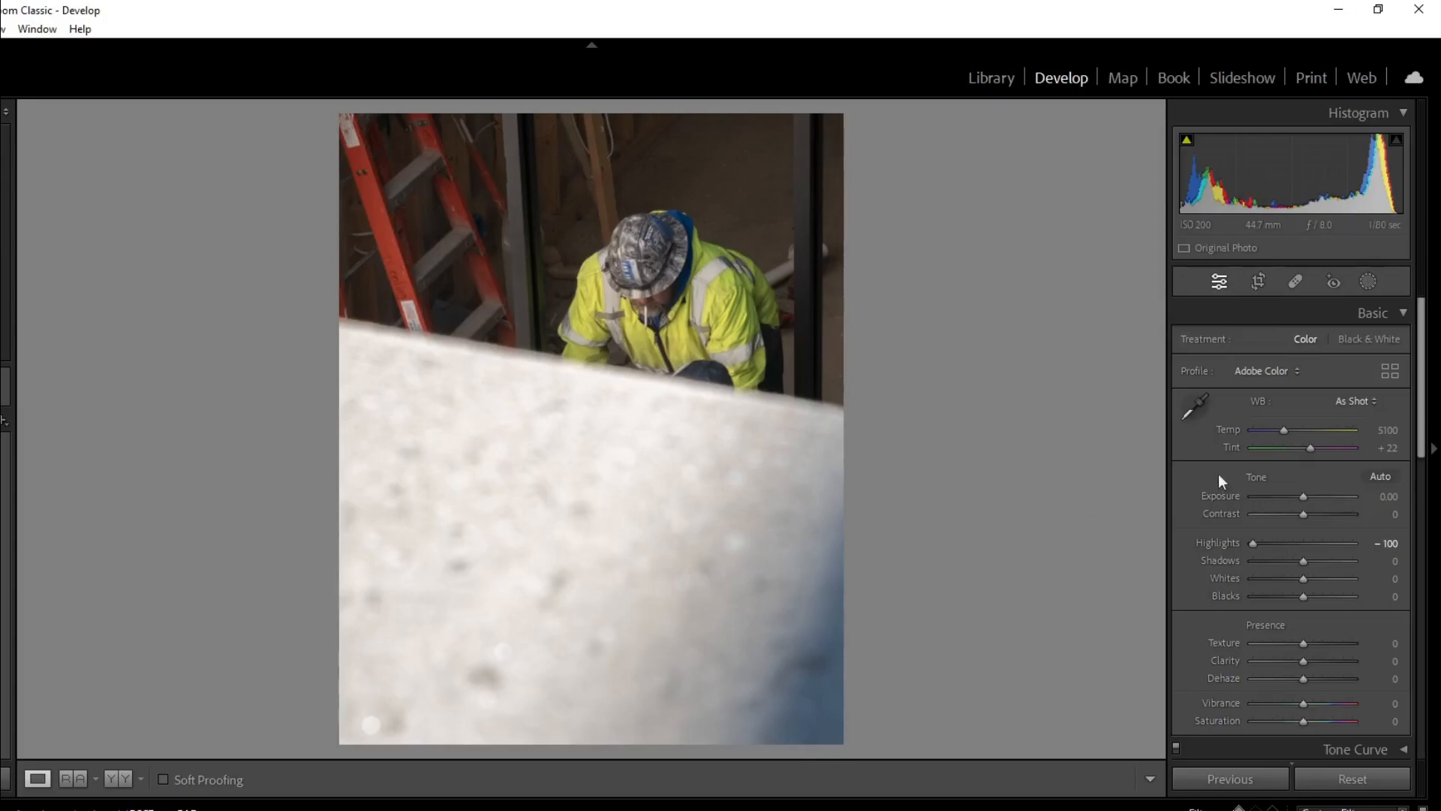
Step: Recrop the photo at a 5 x 7 aspect, widening the frame to take in the ladder and the dark area below the slab
click(1256, 281)
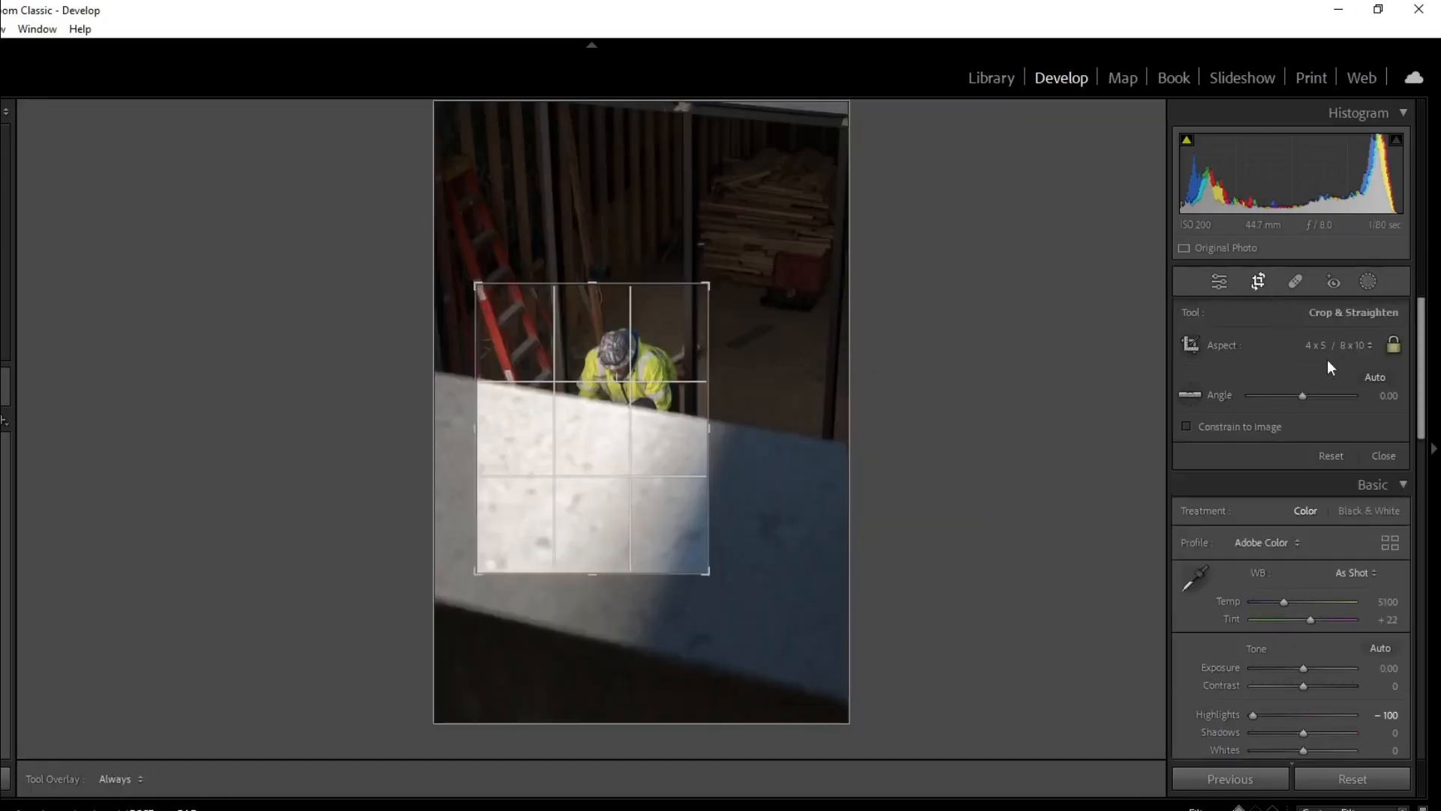
click(1329, 352)
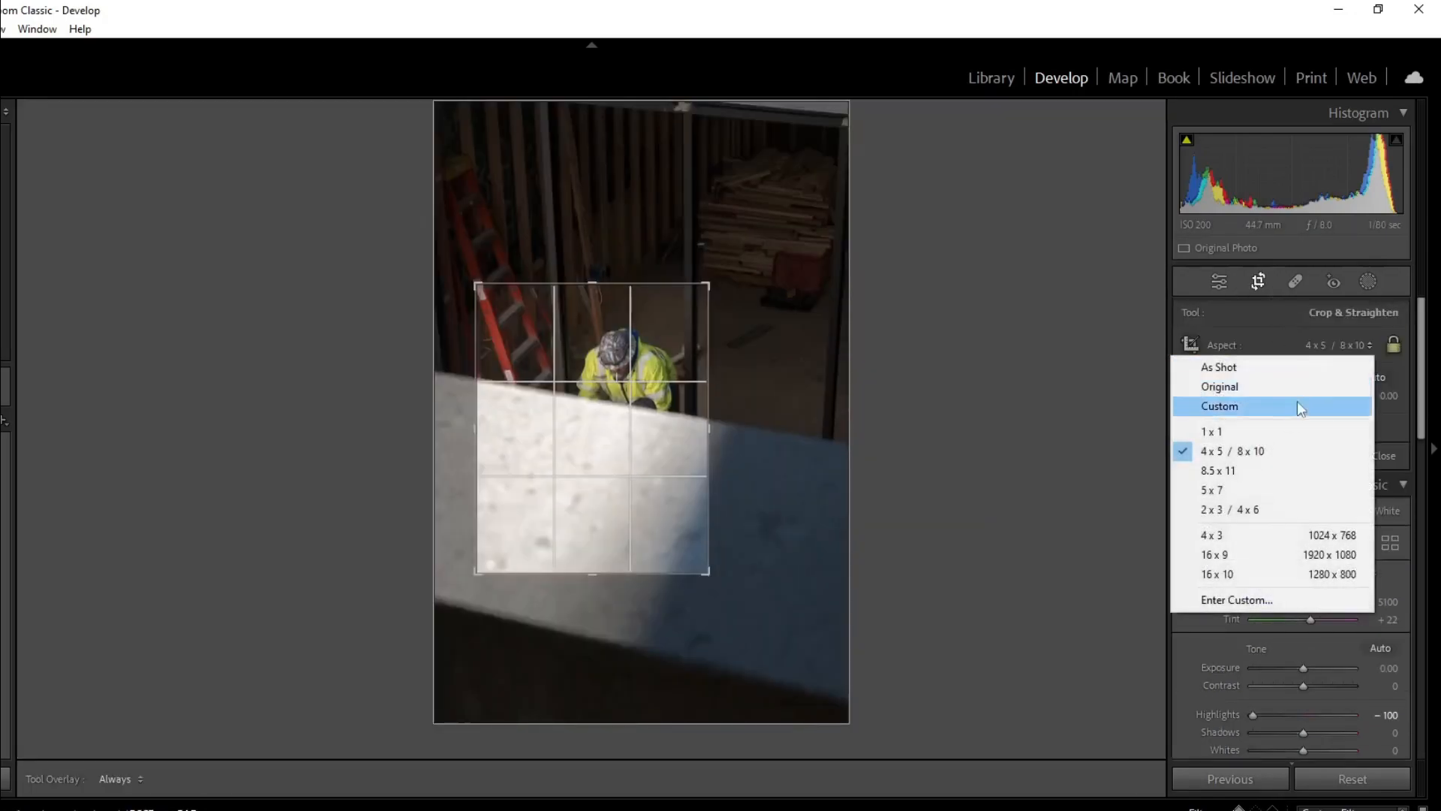
click(1286, 491)
drag(492, 573, 530, 650)
drag(722, 611, 724, 622)
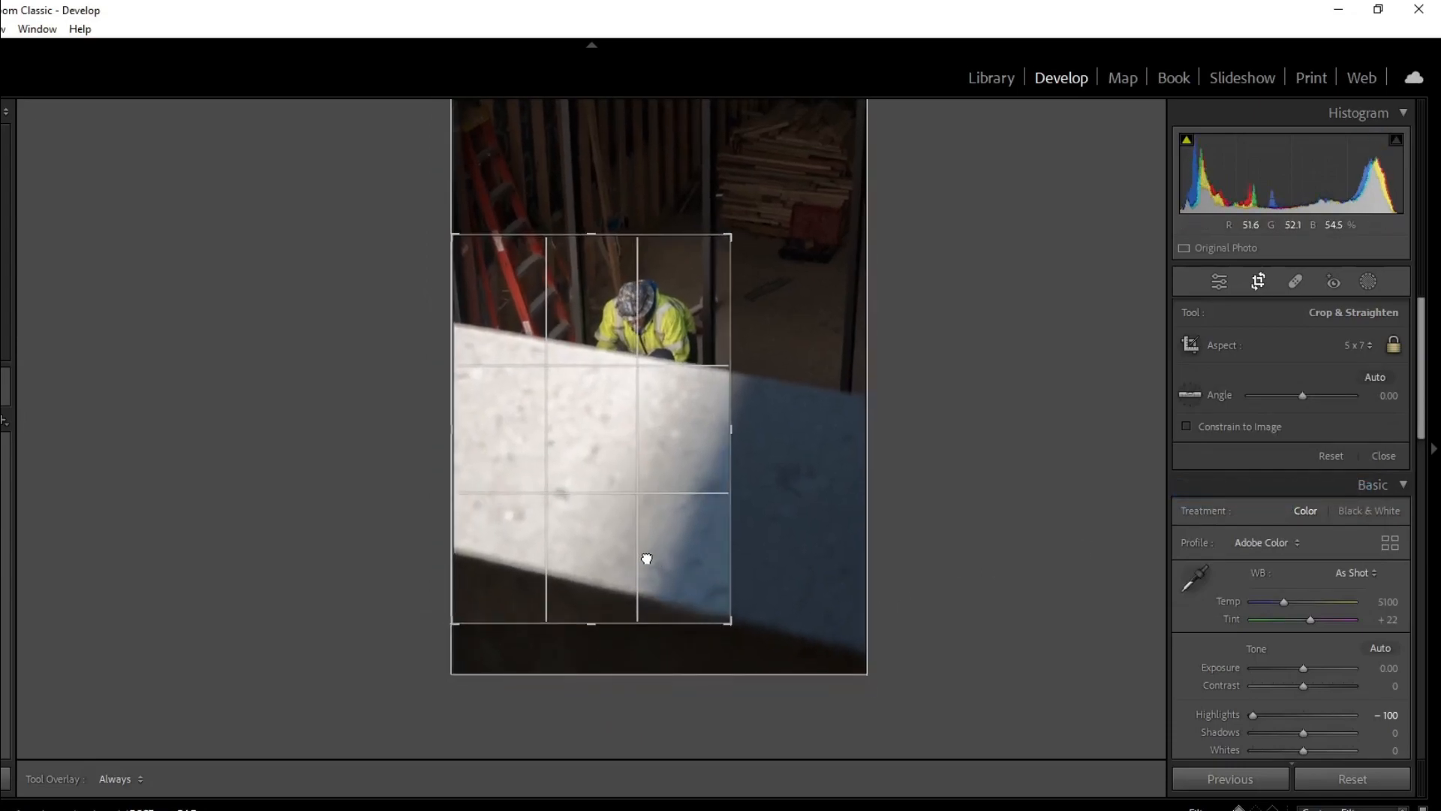
drag(646, 557, 646, 563)
key(Return)
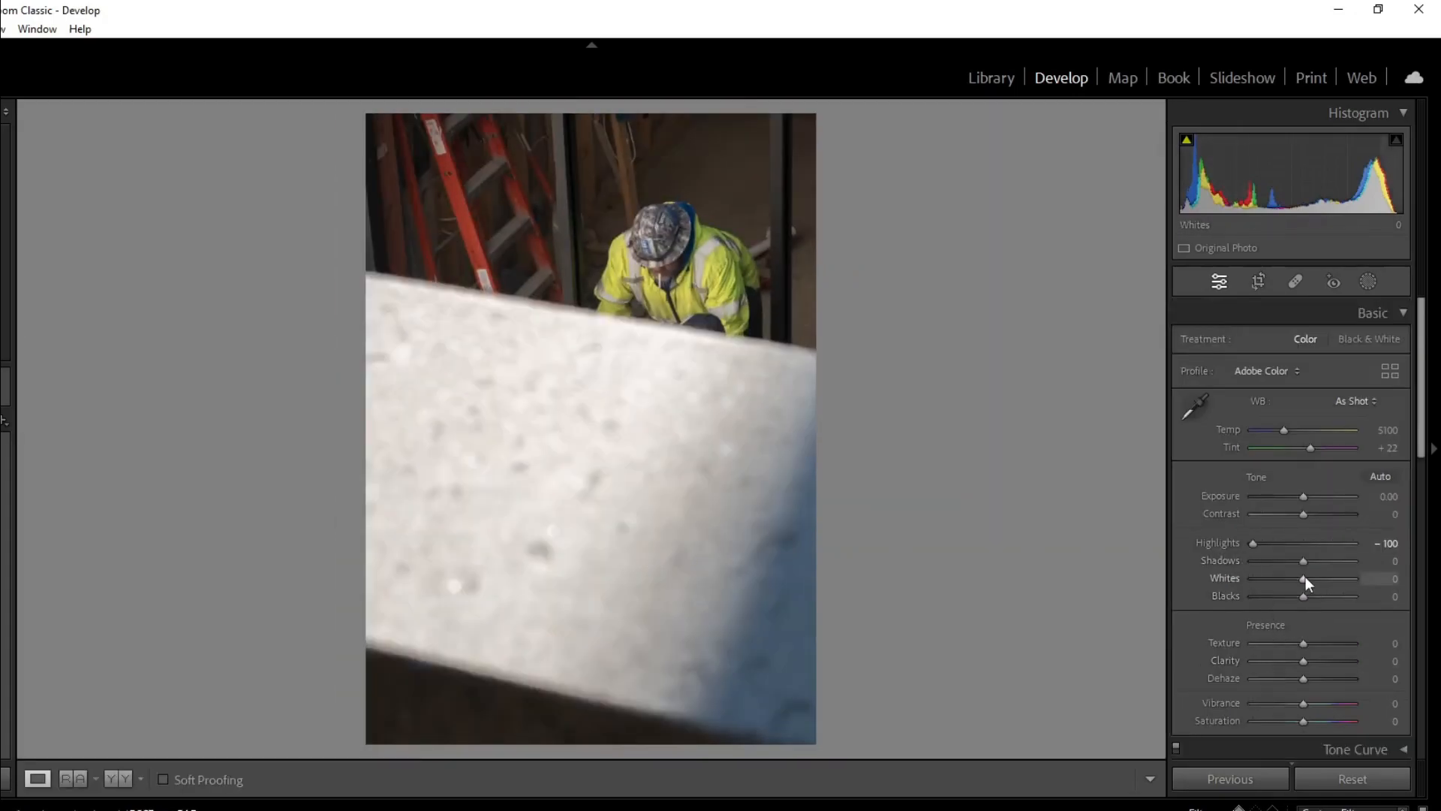
Step: Set the worker photo's Shadows to -54 and Vibrance to +33
drag(1291, 562, 1274, 568)
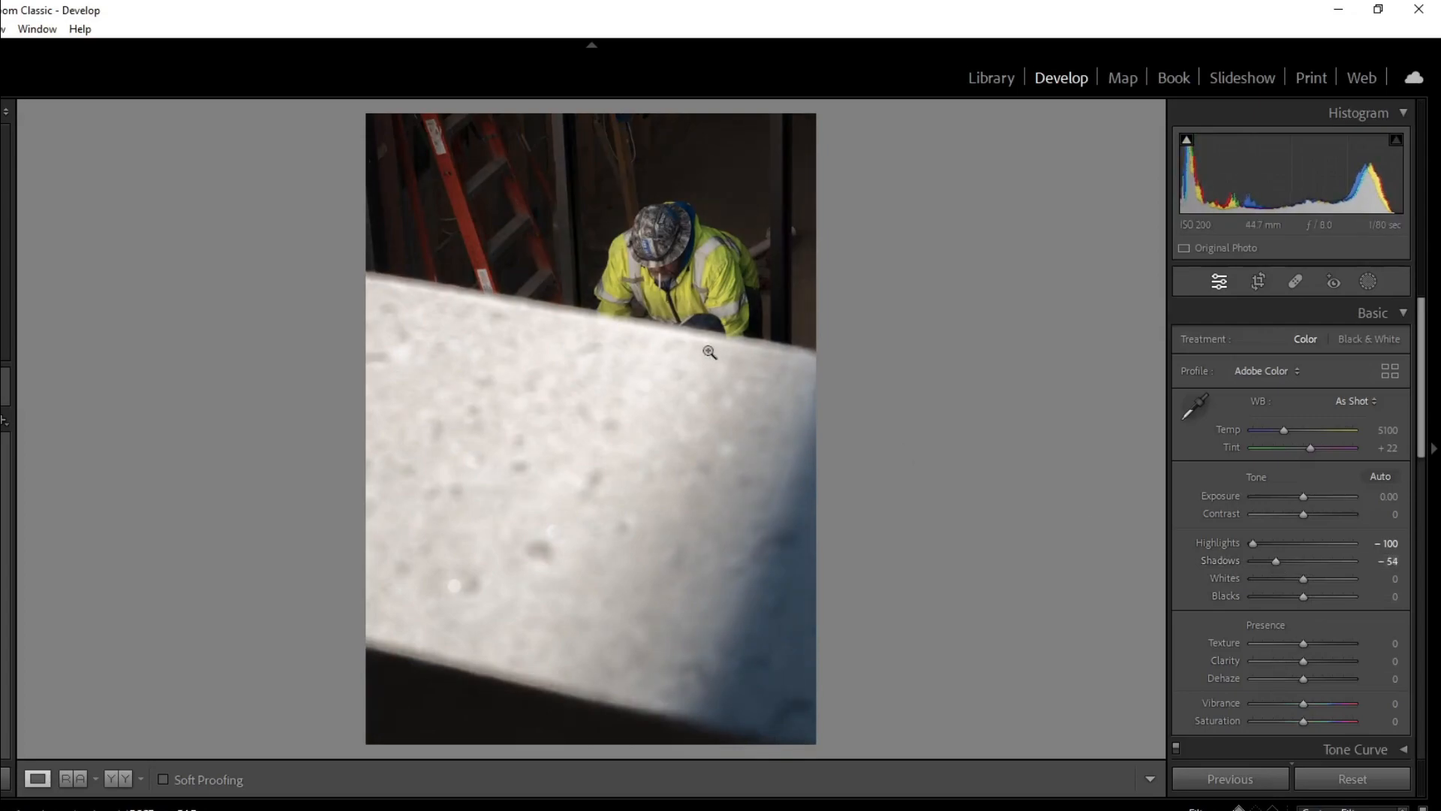
drag(1299, 701, 1317, 703)
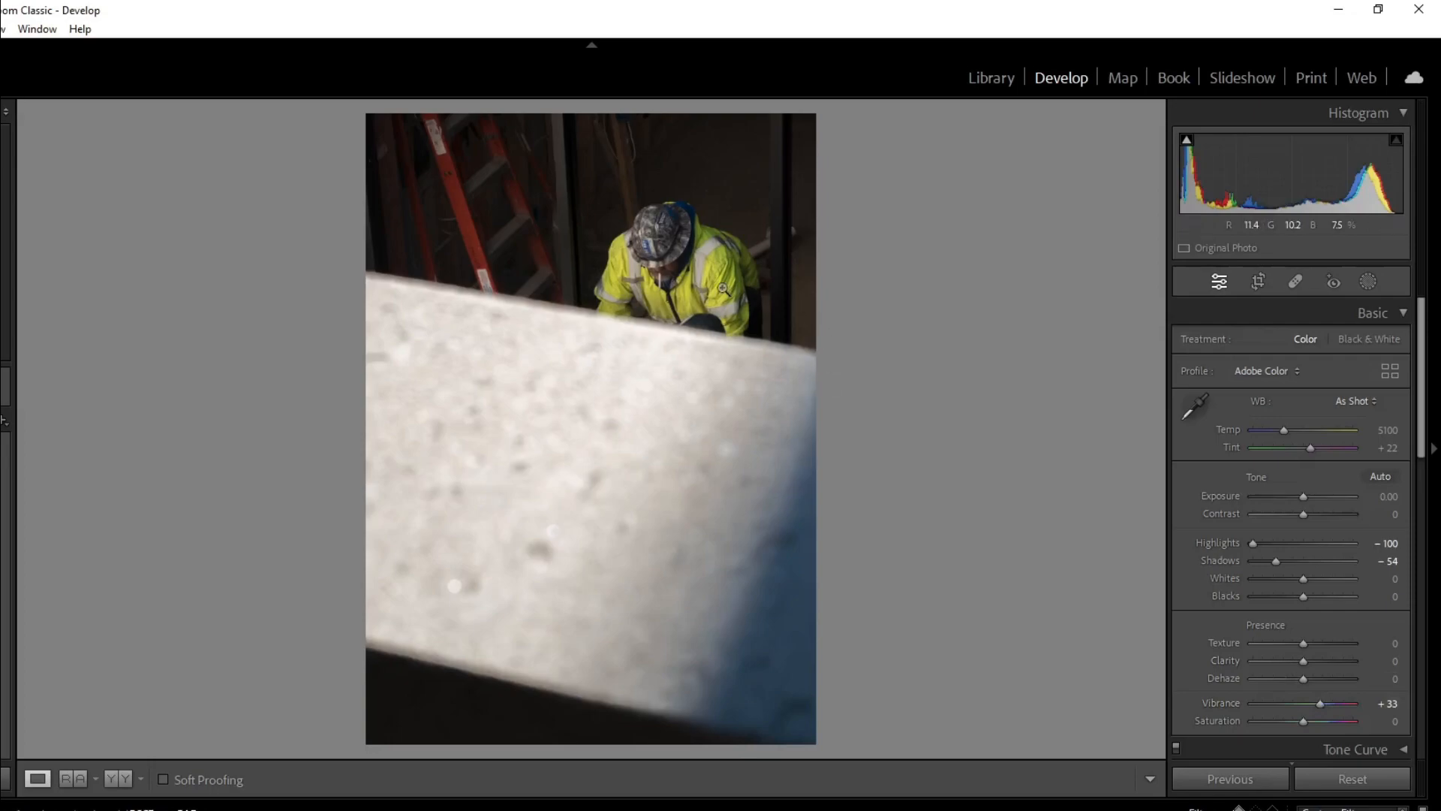
Step: Boost the worker's jacket color with a targeted HSL Saturation adjustment, bringing Yellow to +42 and Green to +19
scroll(1367, 485, down, 6)
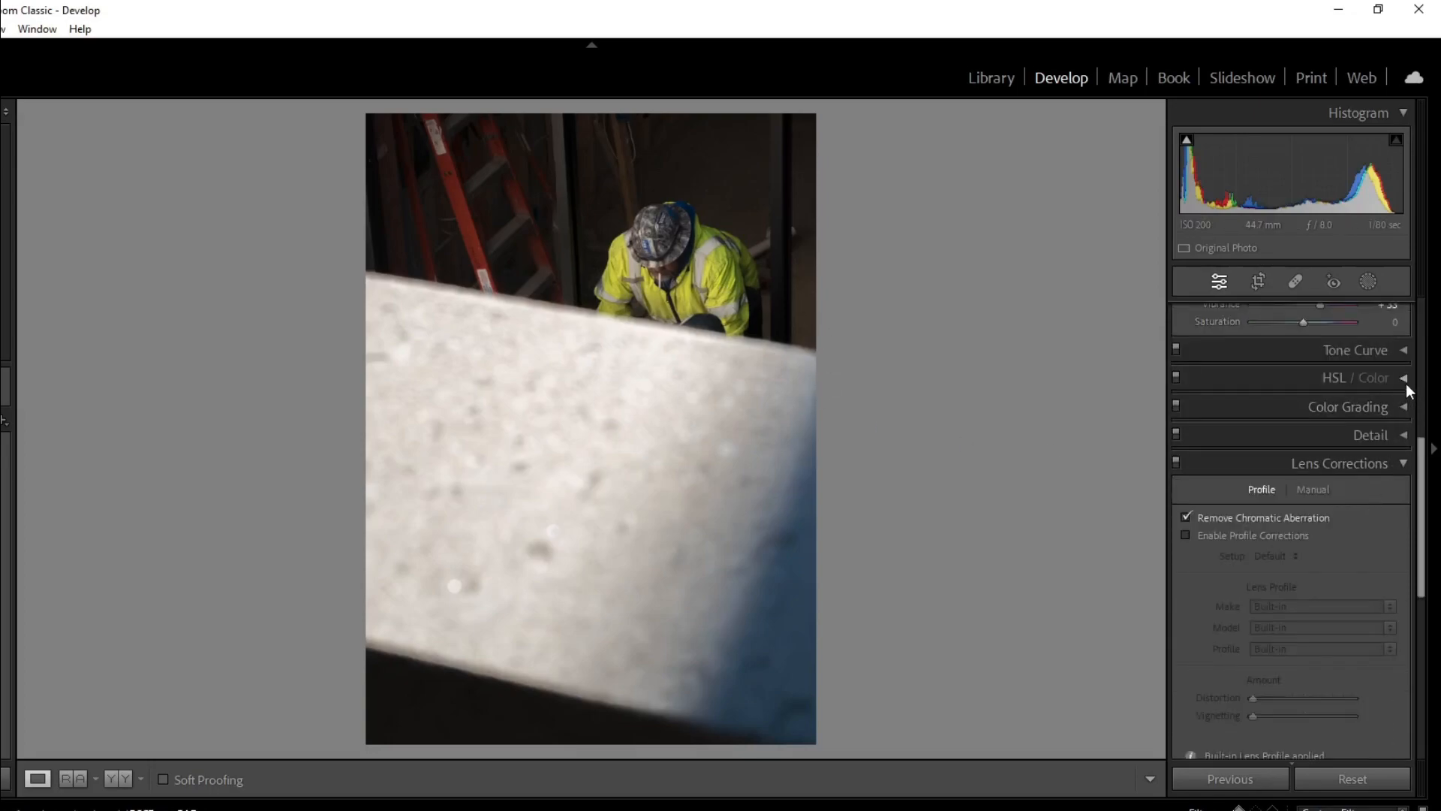
click(1407, 384)
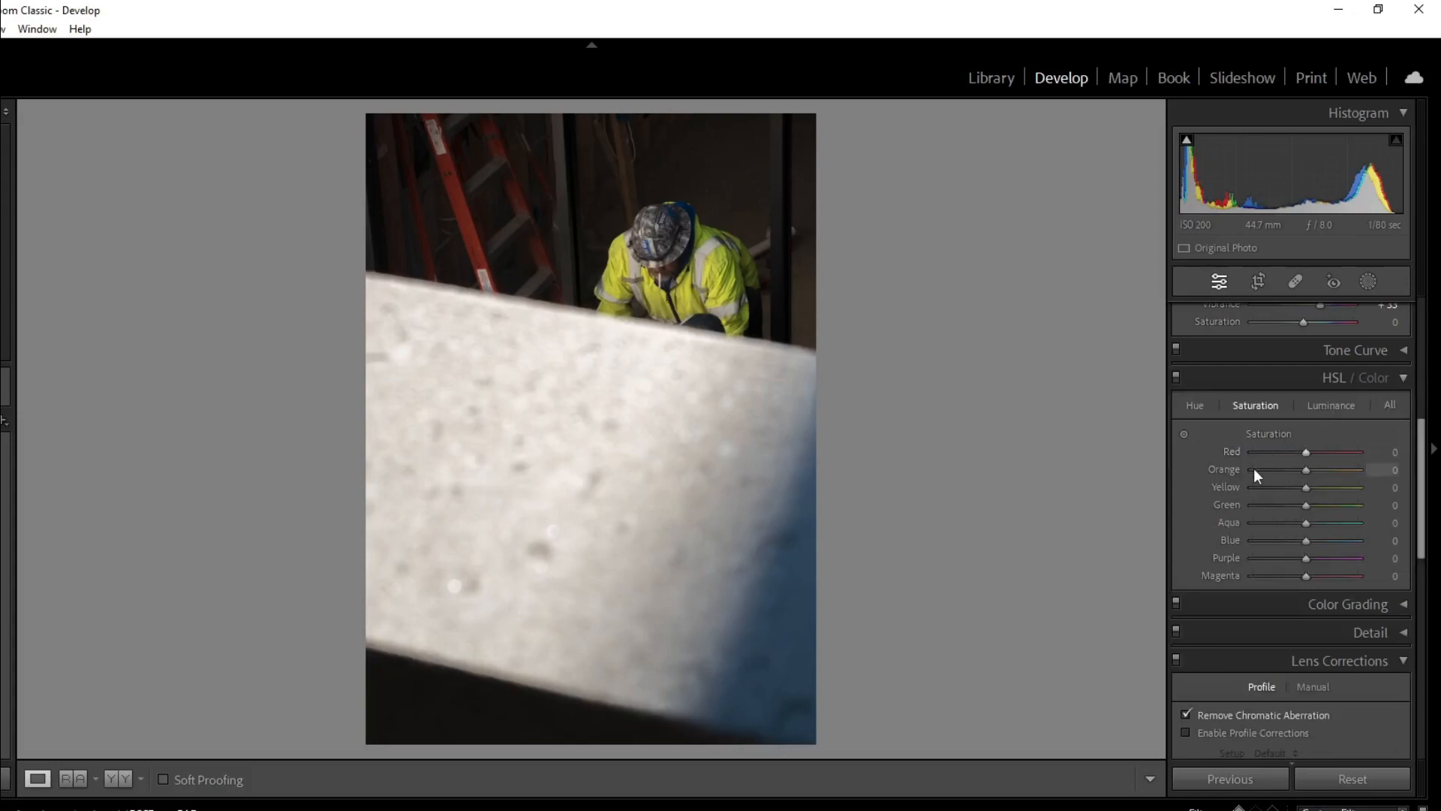
click(1184, 435)
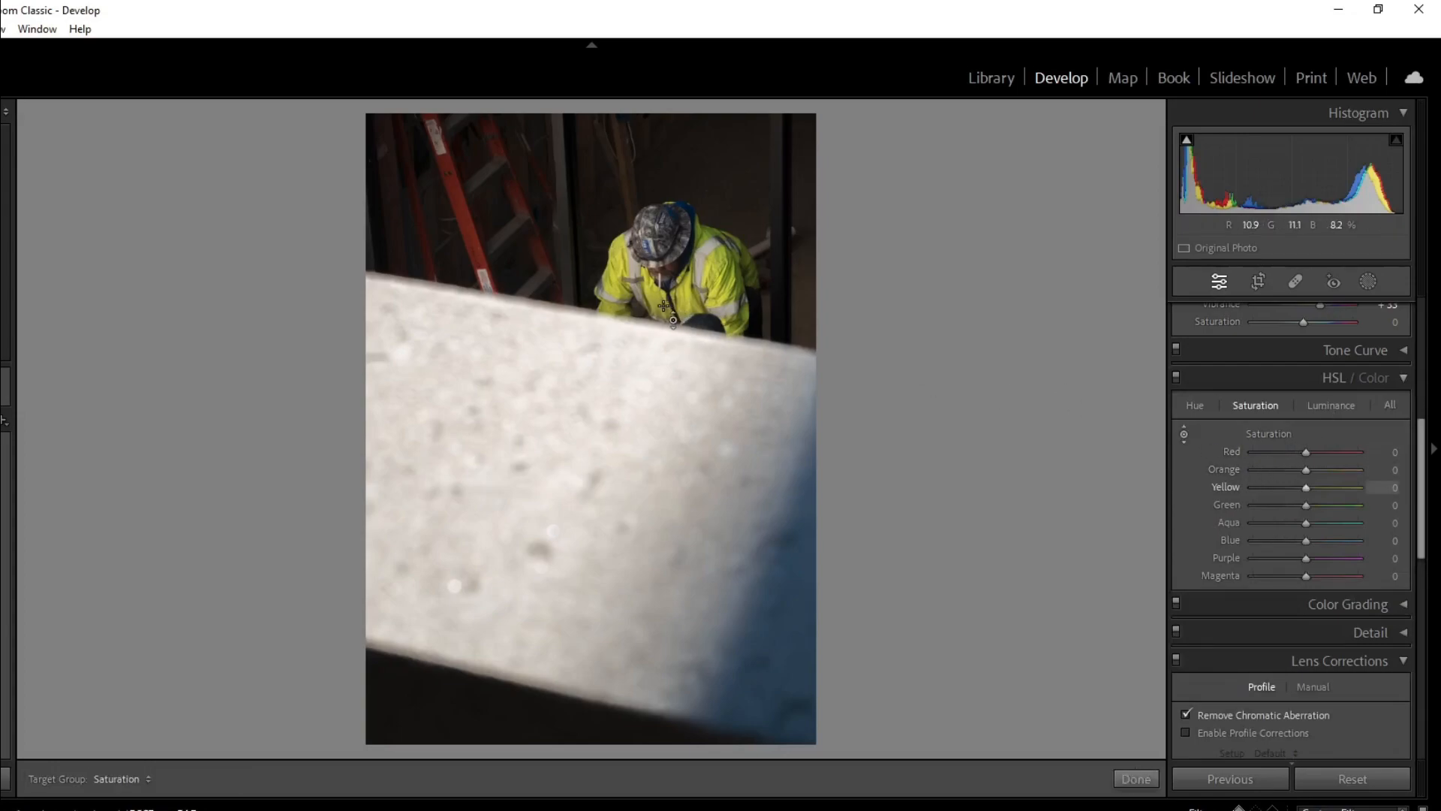
drag(655, 299, 655, 263)
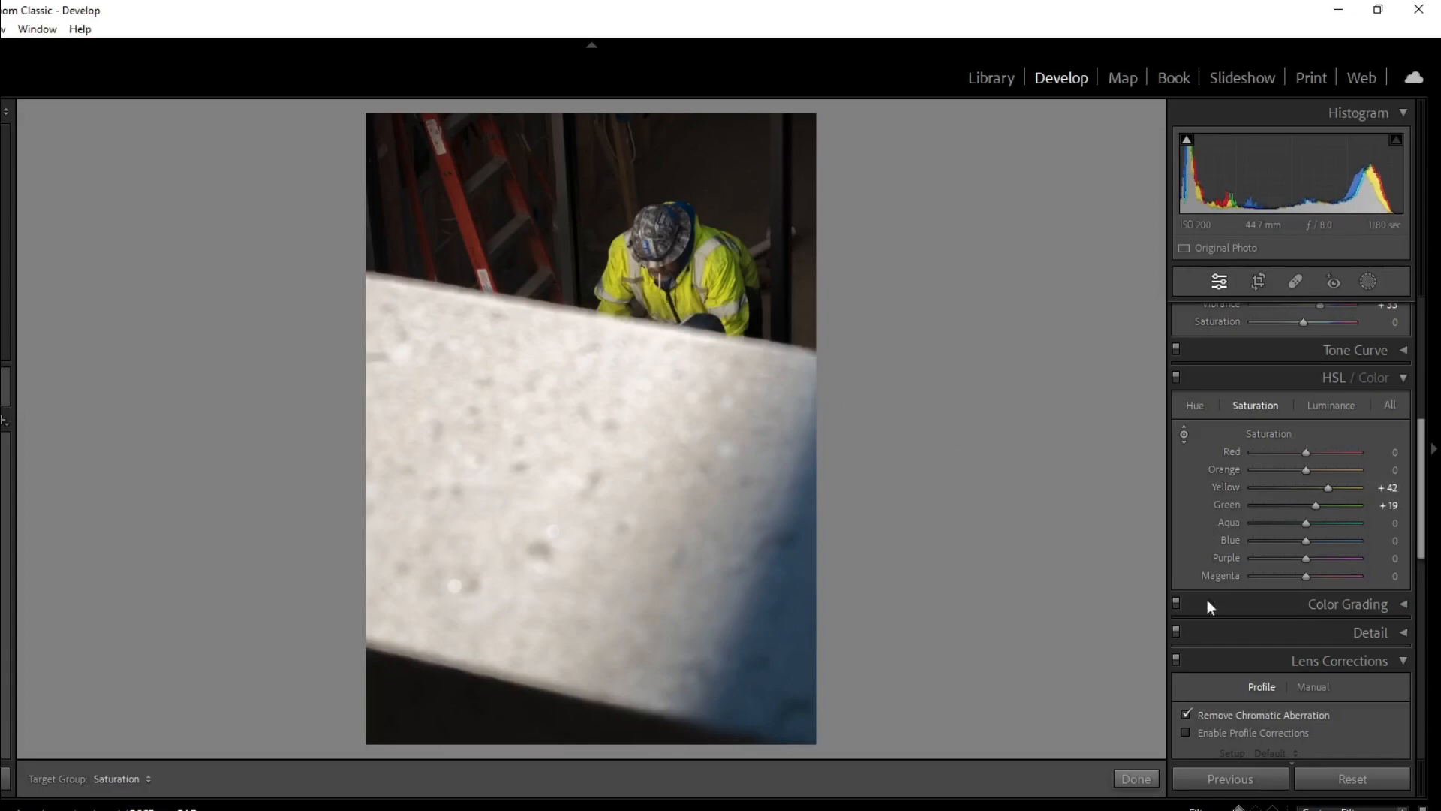
click(1135, 779)
scroll(1351, 556, up, 5)
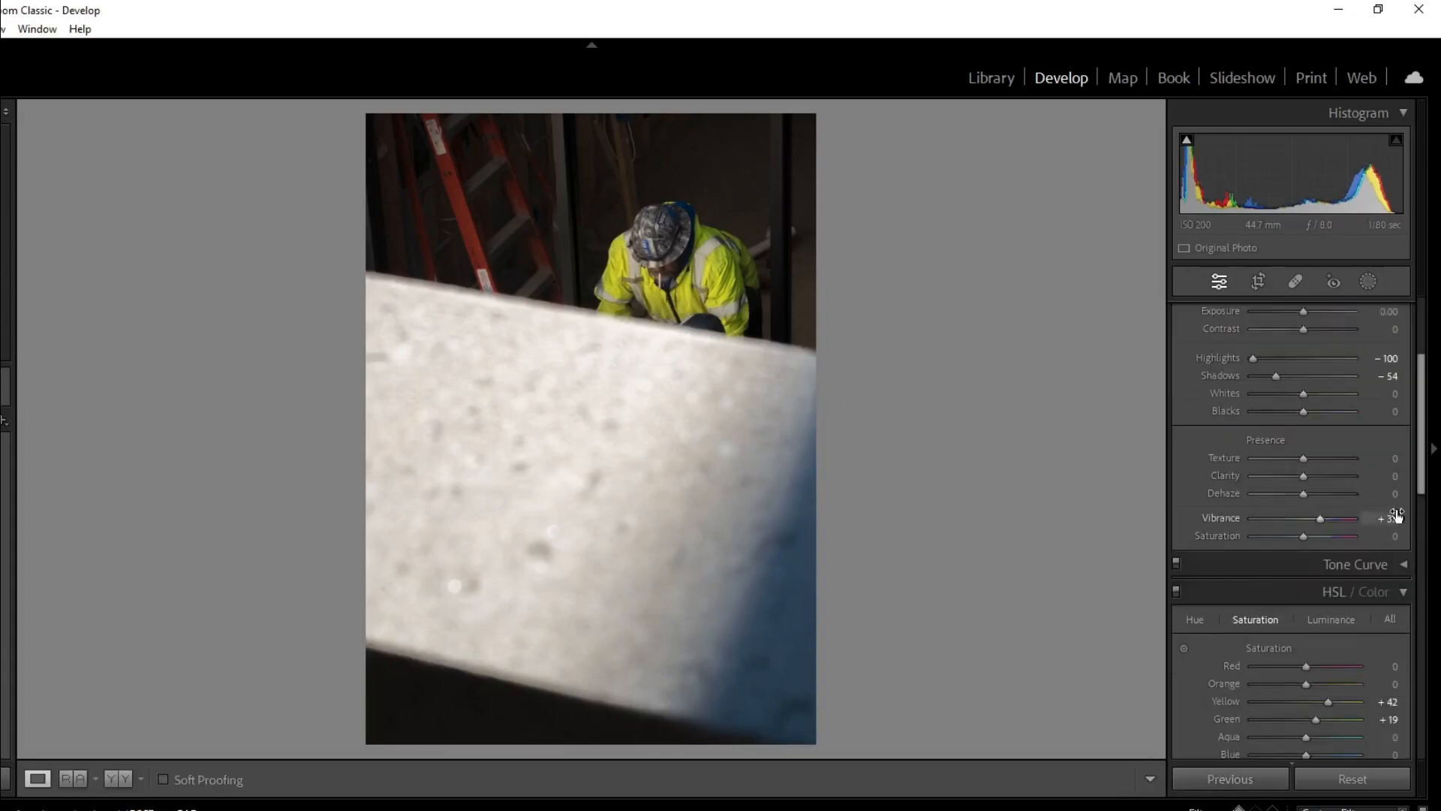
click(1403, 593)
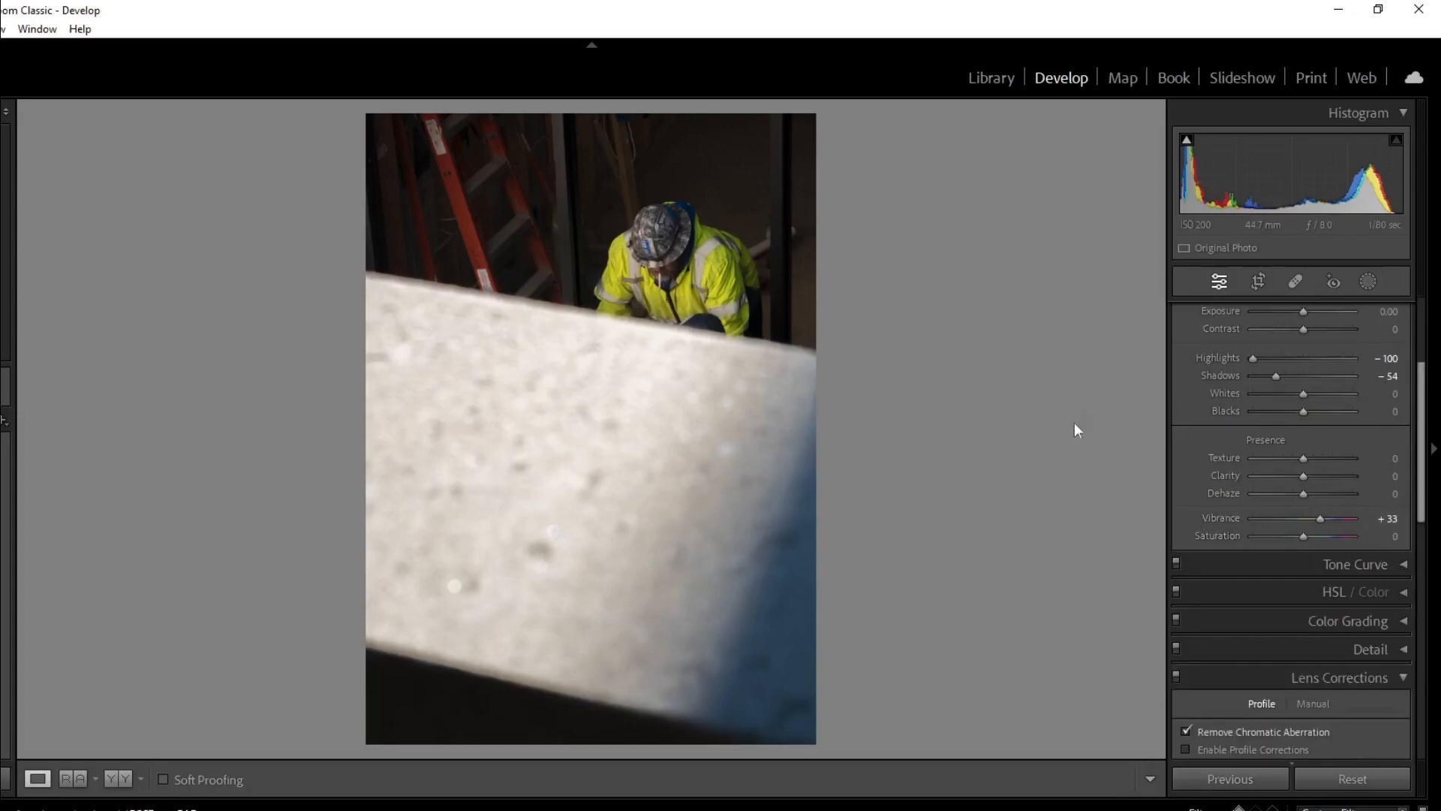
Step: Try the Black & White treatment on the worker photo and return it to Color
scroll(1381, 326, up, 3)
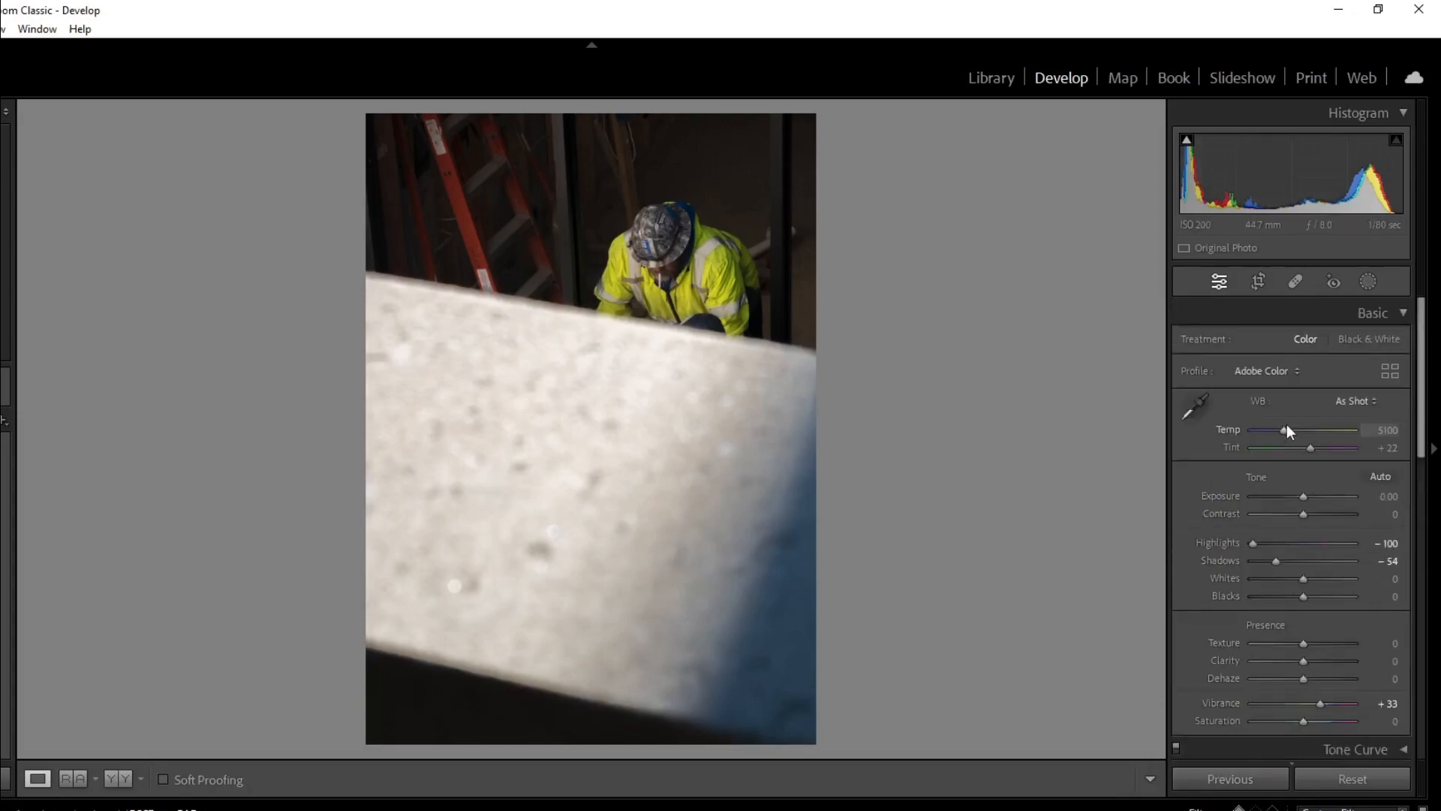
click(1363, 342)
click(1308, 341)
Step: Add a linear gradient mask from the slab's lower-left corner toward the photo's center, with Exposure -0.64 and Highlights -66
click(1367, 292)
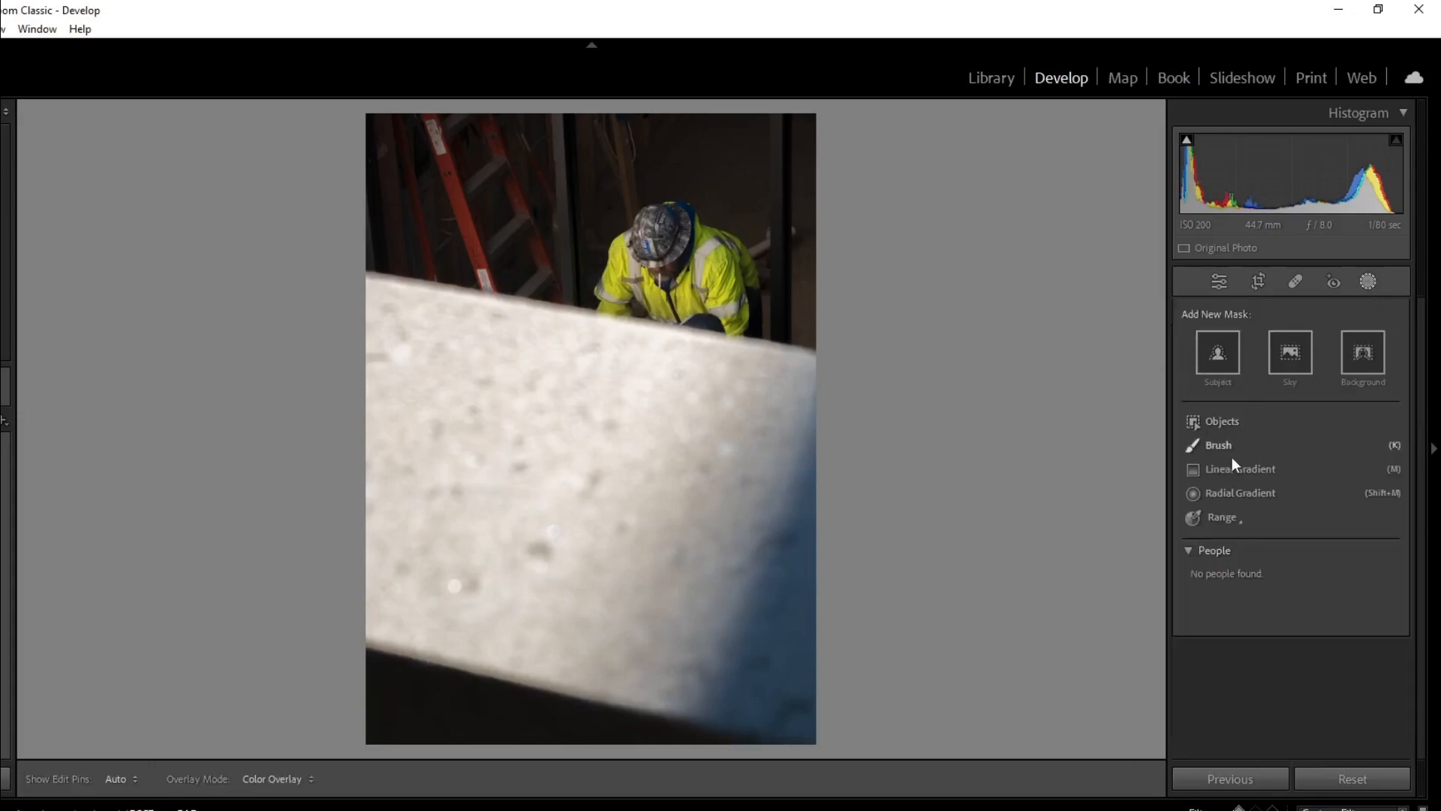
click(1231, 467)
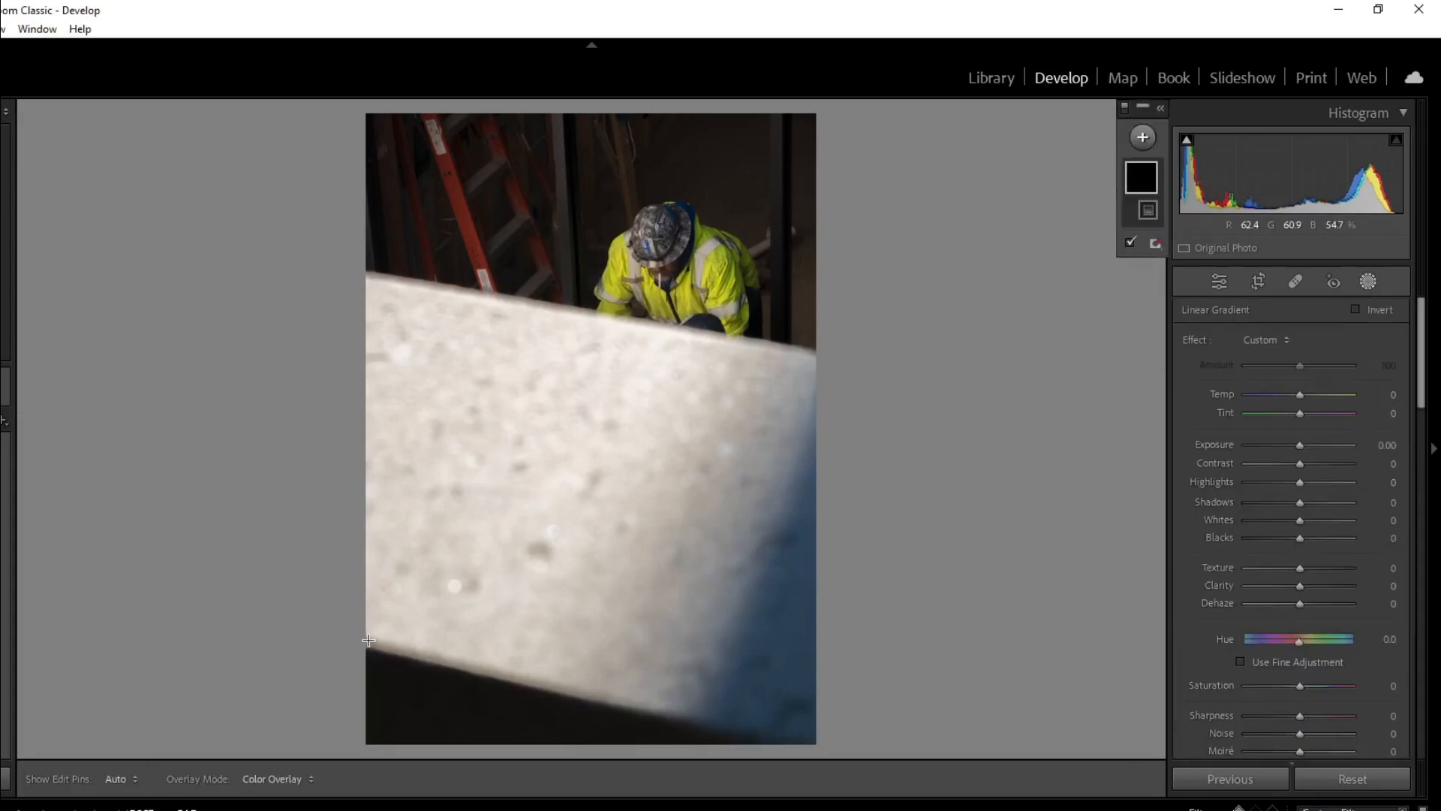
drag(368, 639, 605, 416)
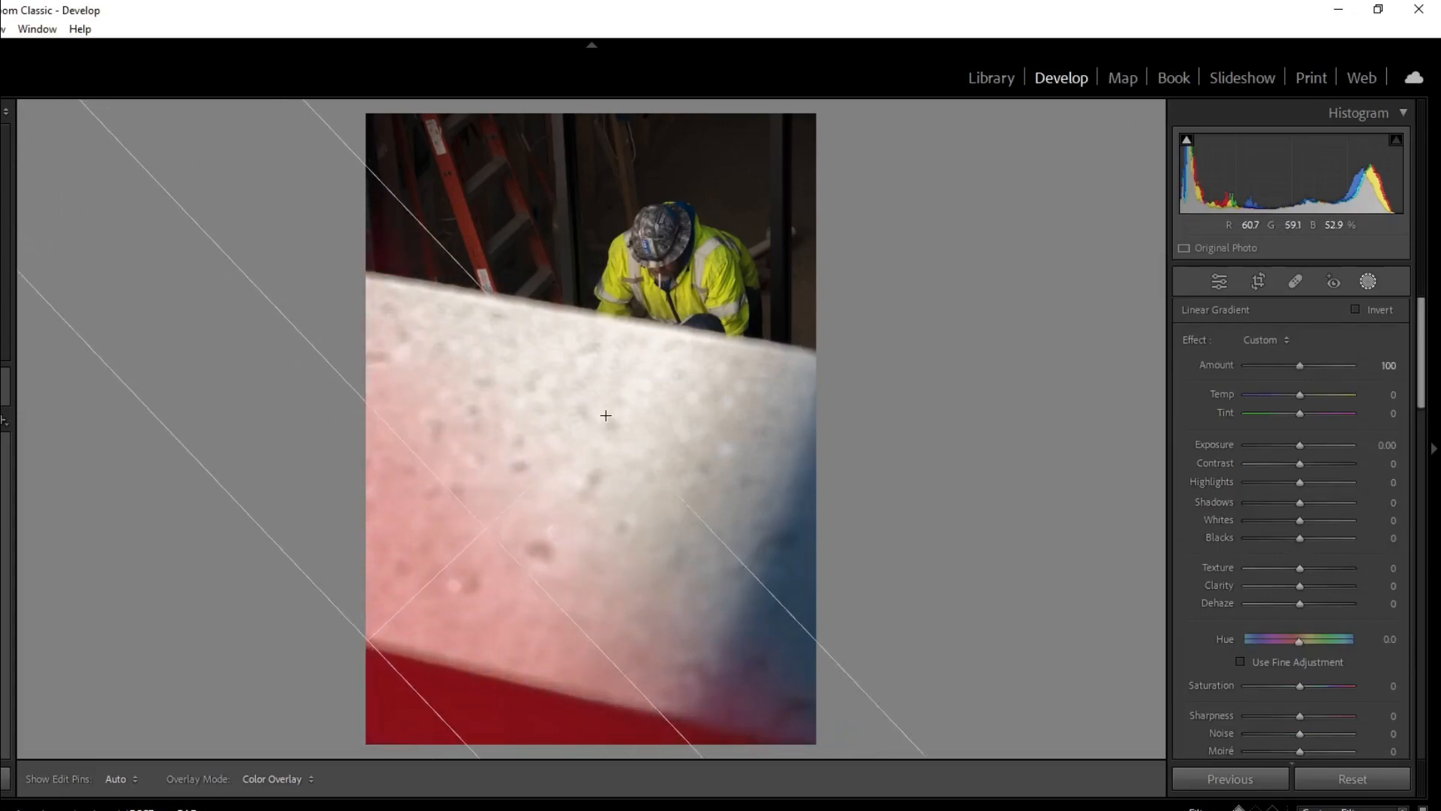
click(1300, 443)
mouse_move(1299, 441)
mouse_down()
mouse_move(1264, 479)
mouse_move(1295, 439)
mouse_up()
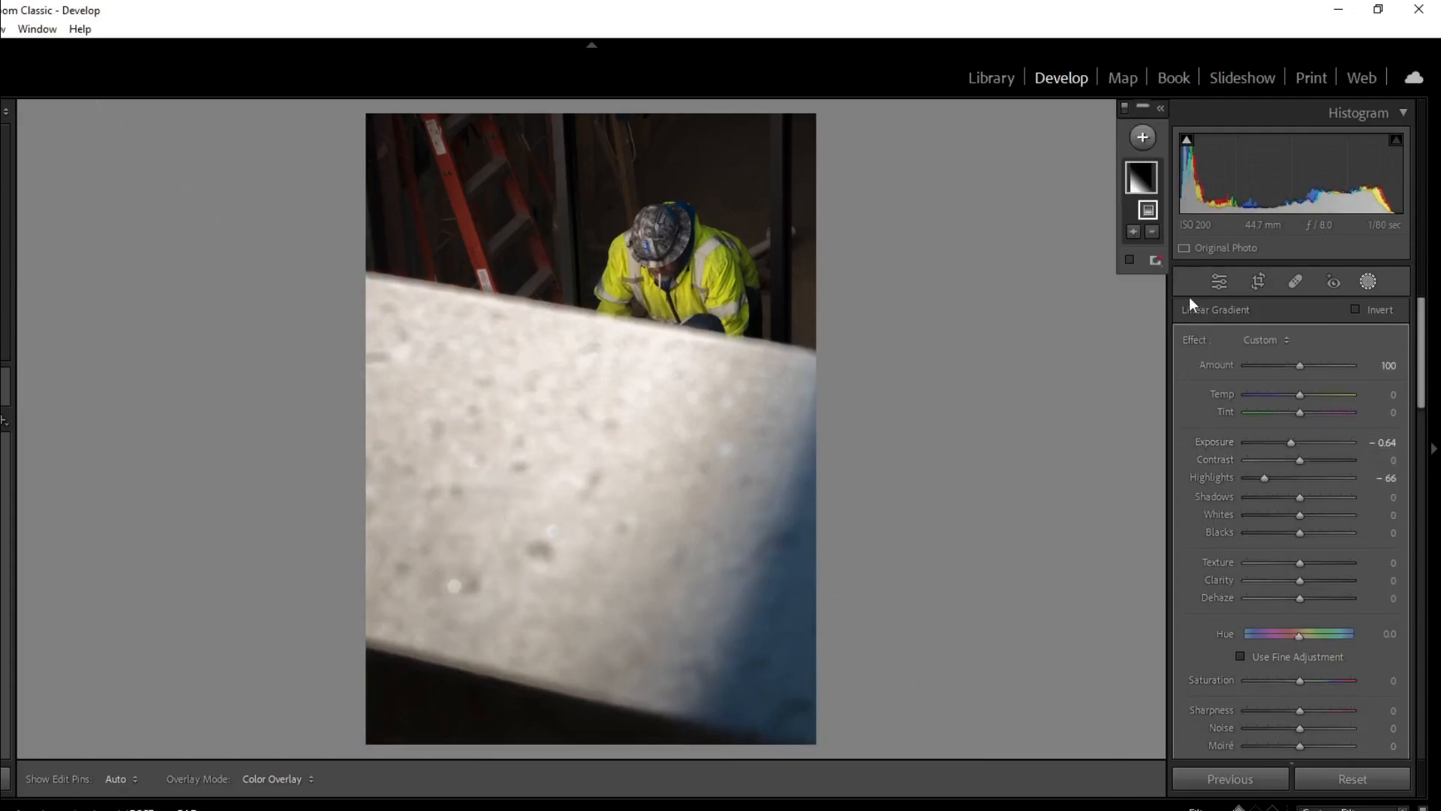
key(Escape)
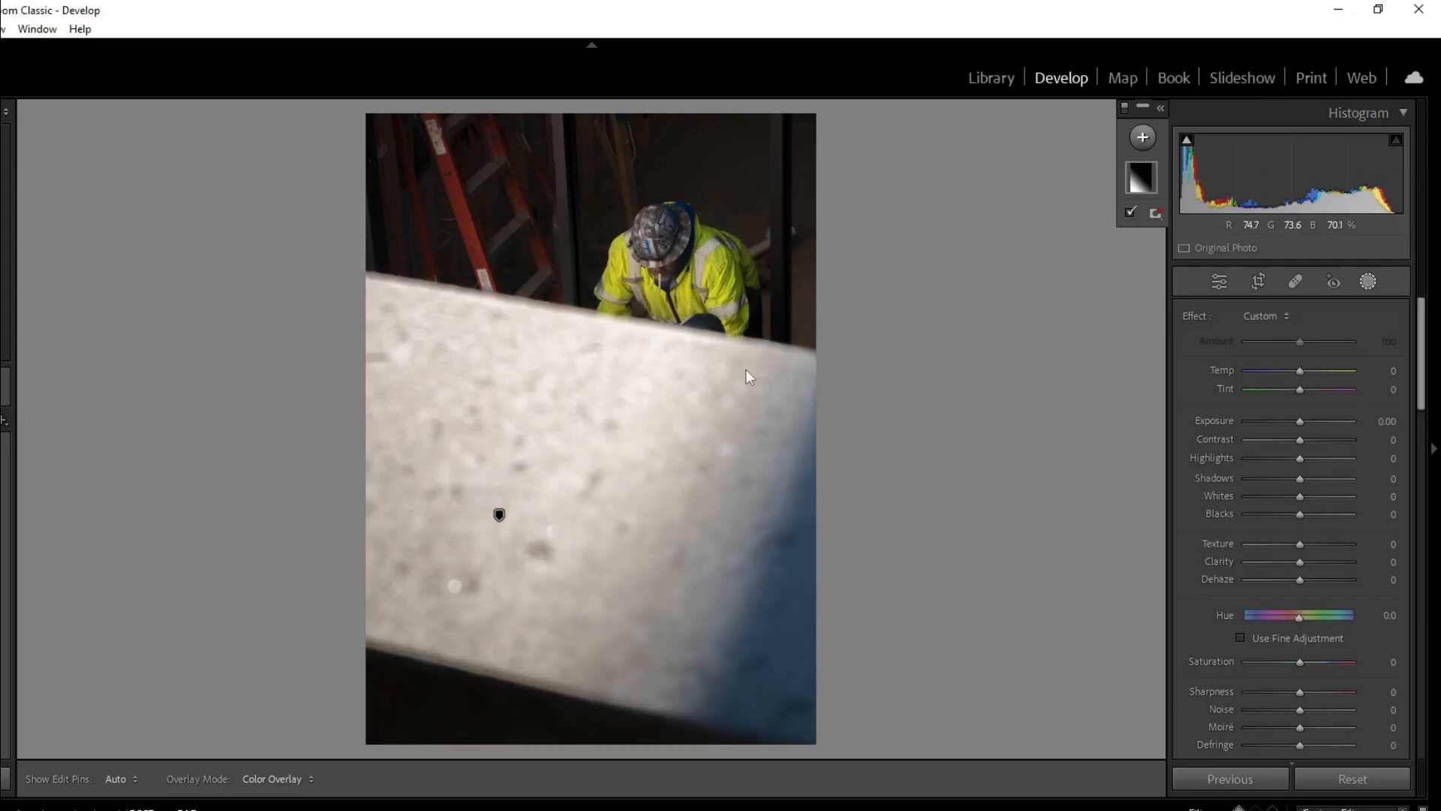
Step: Go to the street sign photo and crop it tighter around the STOP and TAKE TURNS signs at the original aspect
key(Right)
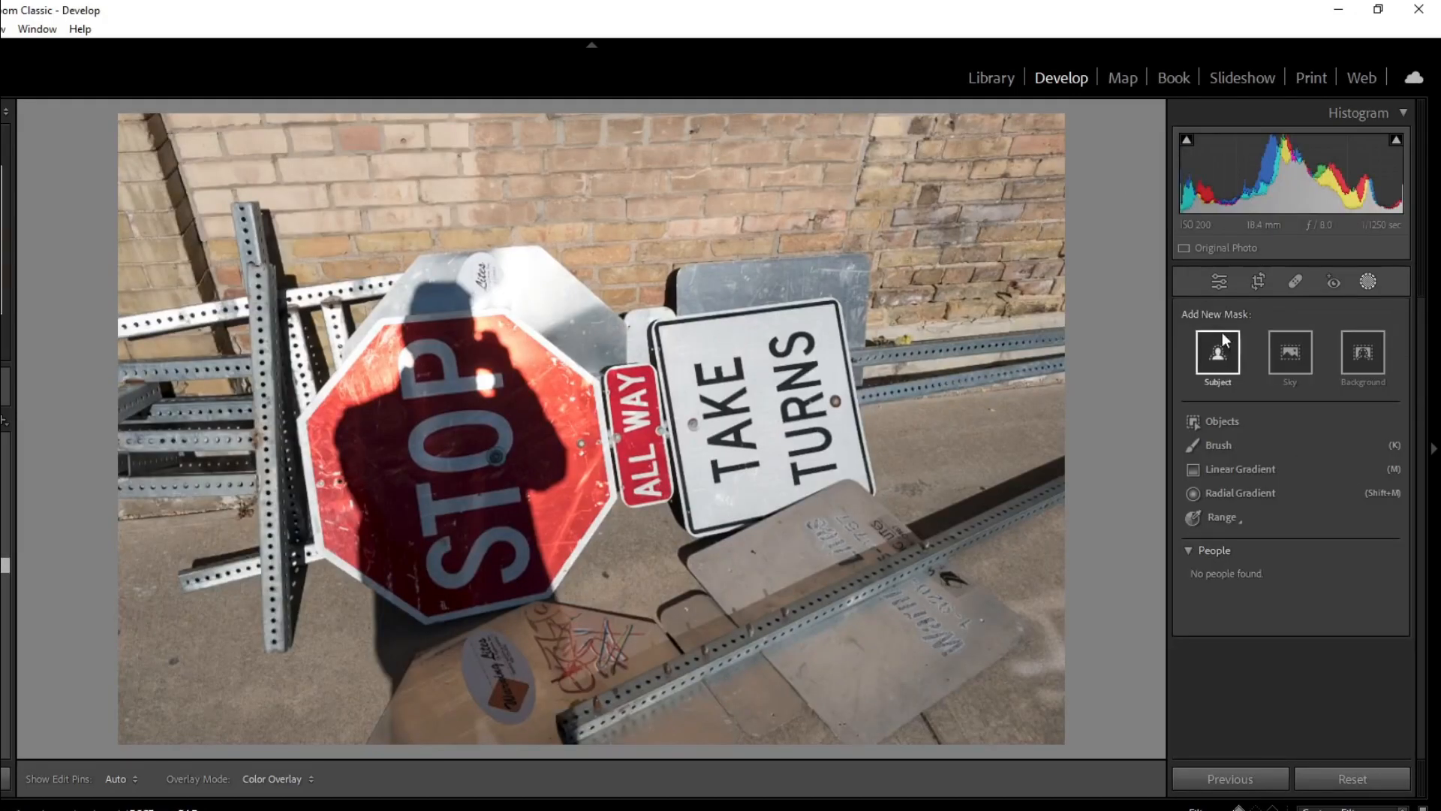
click(1252, 286)
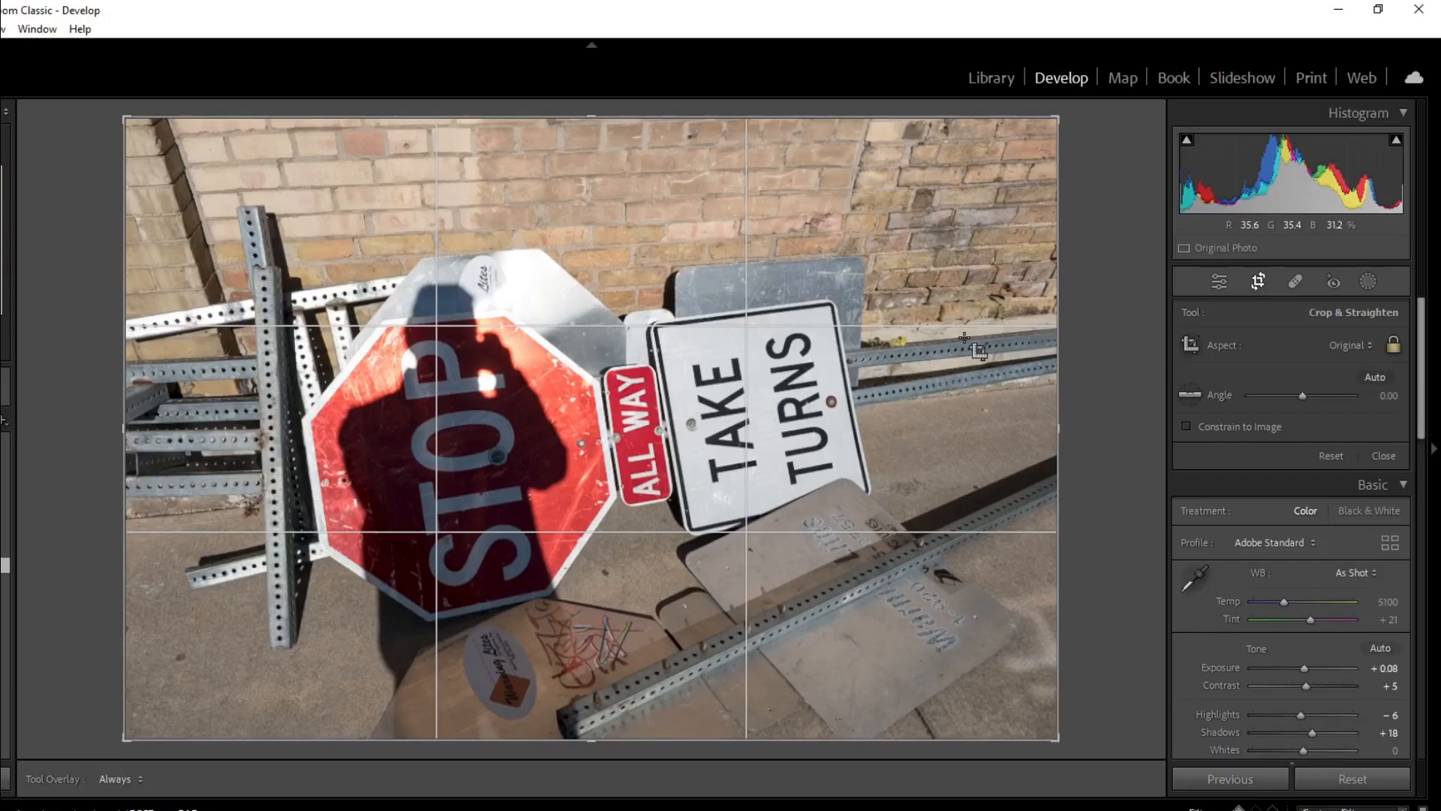
drag(1057, 119, 1041, 195)
drag(781, 312, 785, 414)
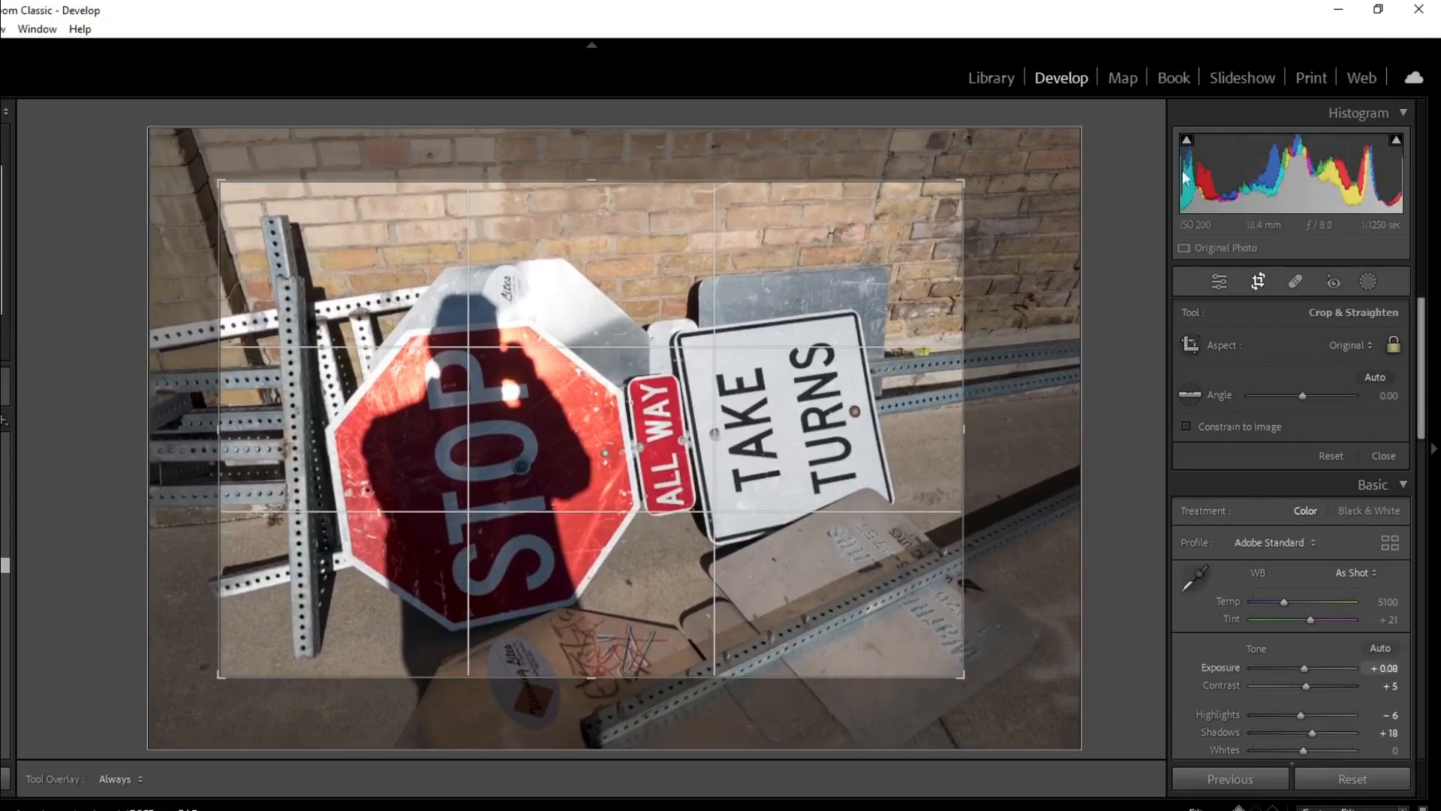
key(Return)
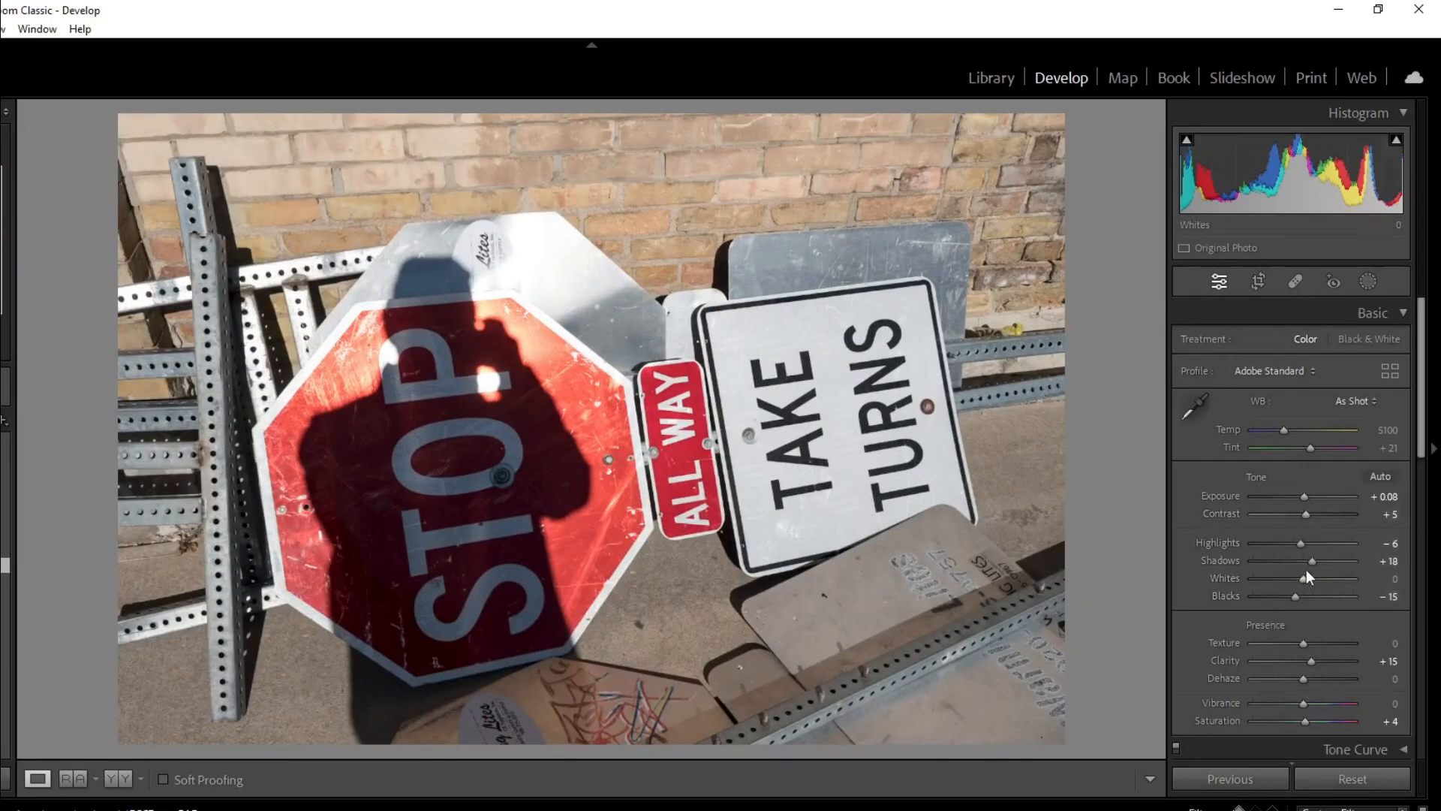
Step: Set the street sign photo's Highlights to -42, Texture to +12 and Dehaze to +9
drag(1302, 542, 1283, 543)
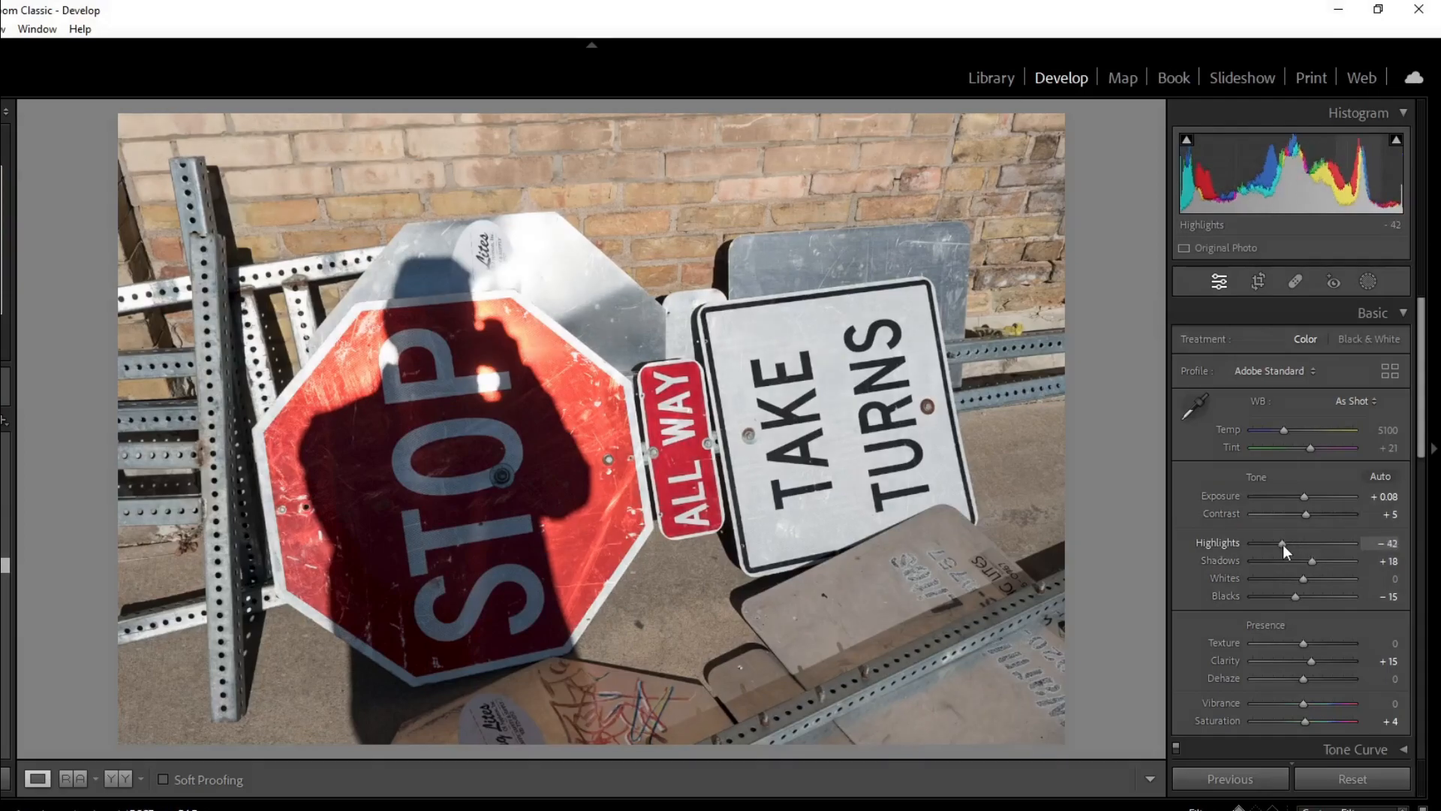
drag(1303, 644, 1307, 678)
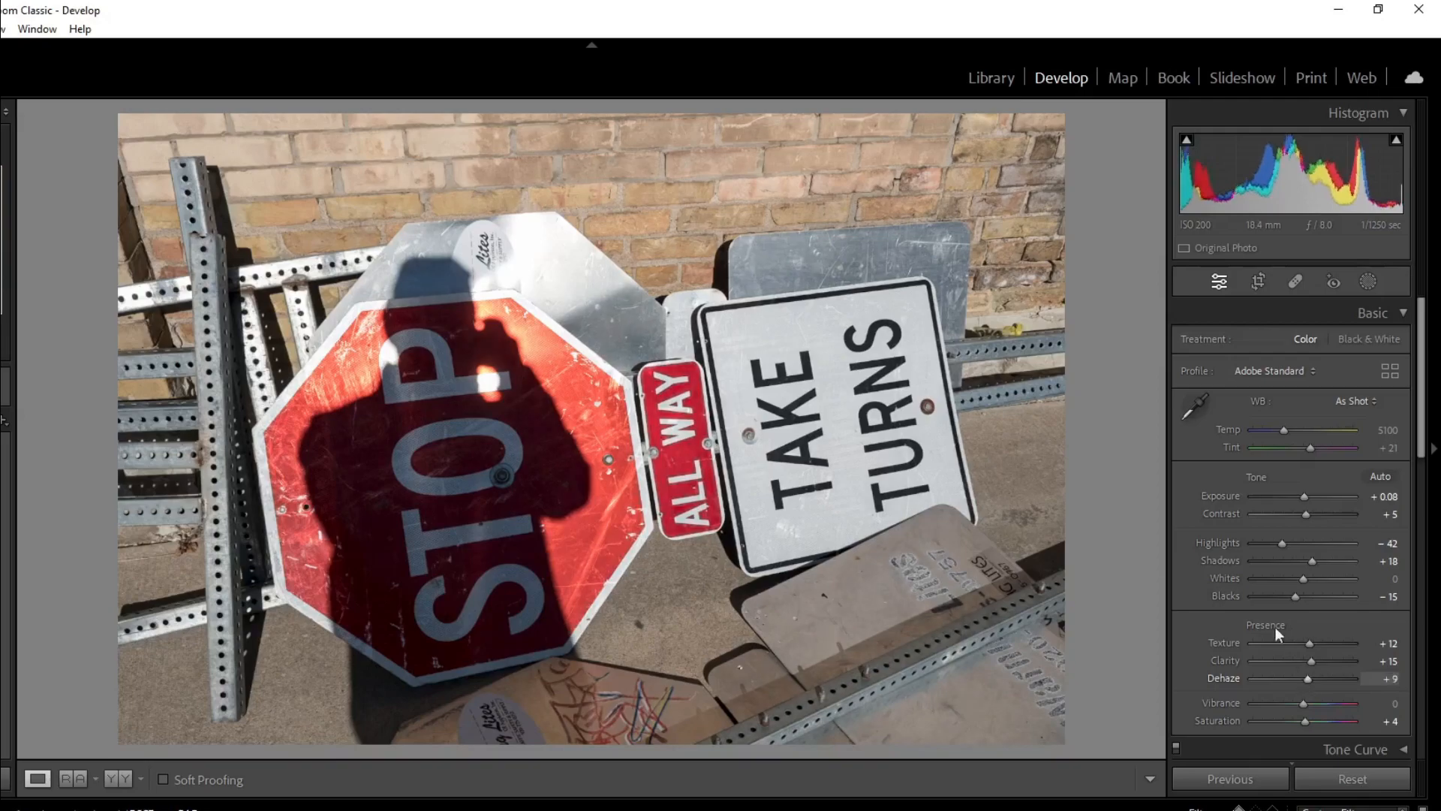
Step: Go to the construction worker photo and set its Texture to +25
key(Right)
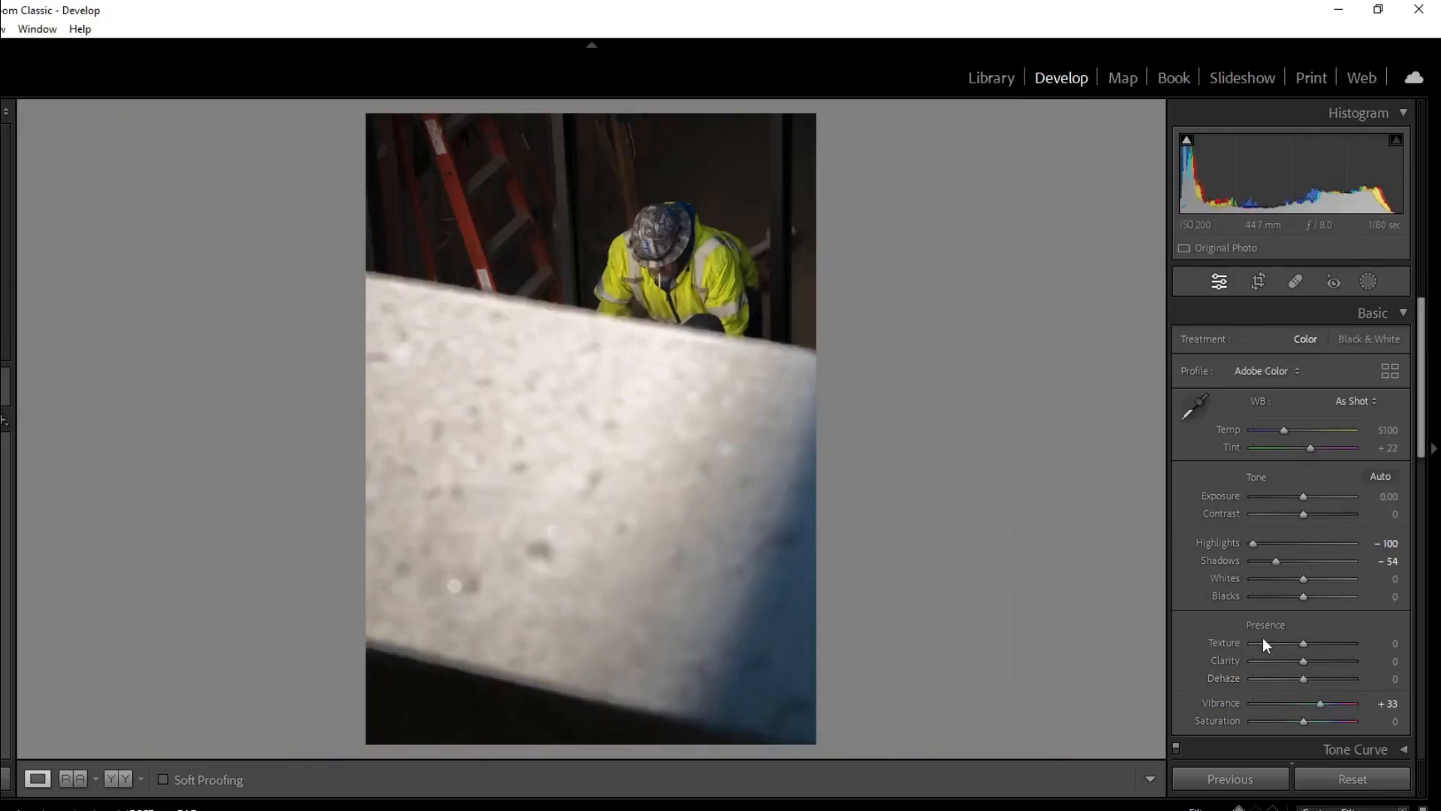
drag(1314, 643, 1319, 642)
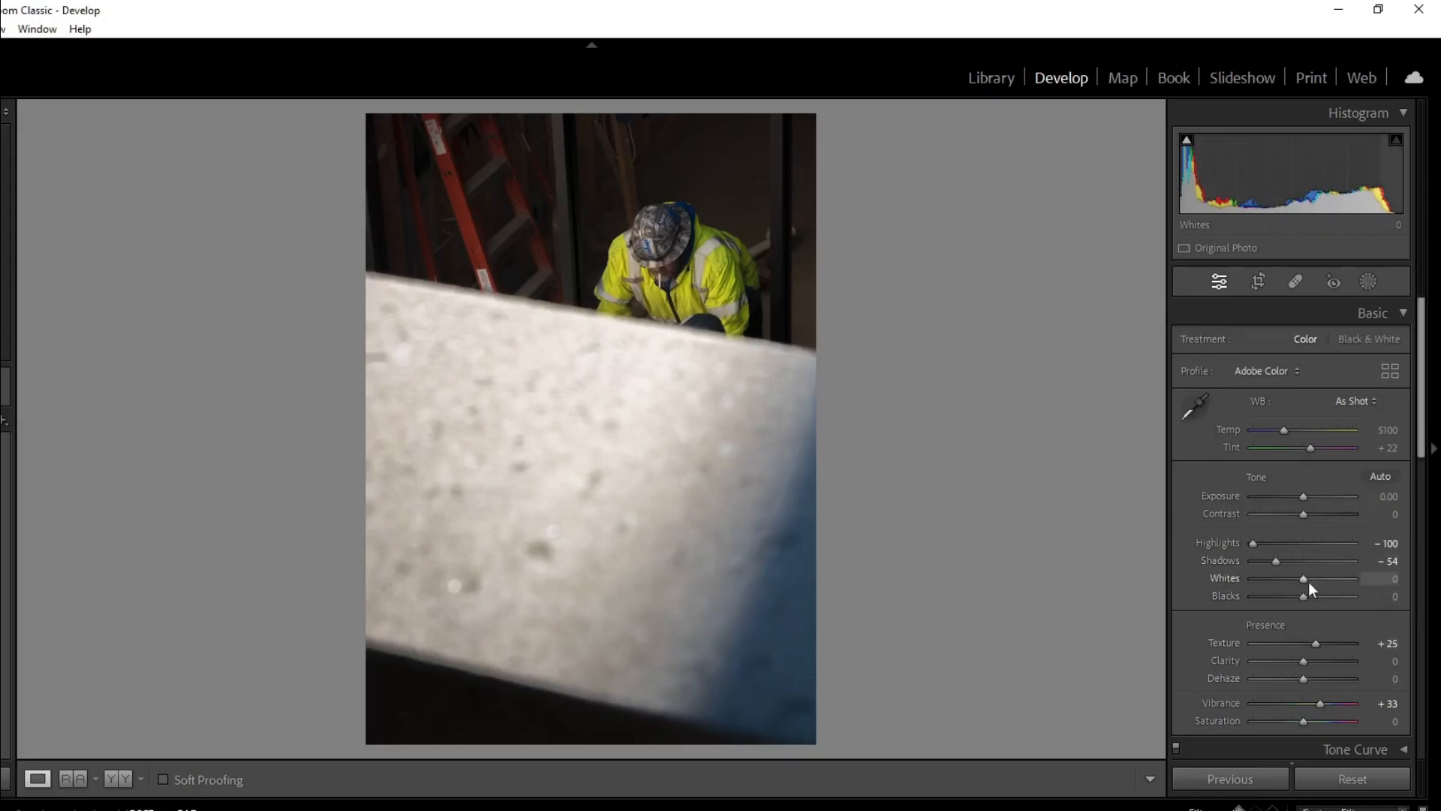
Step: Return to the street sign photo and raise its Exposure to +0.35
key(Right)
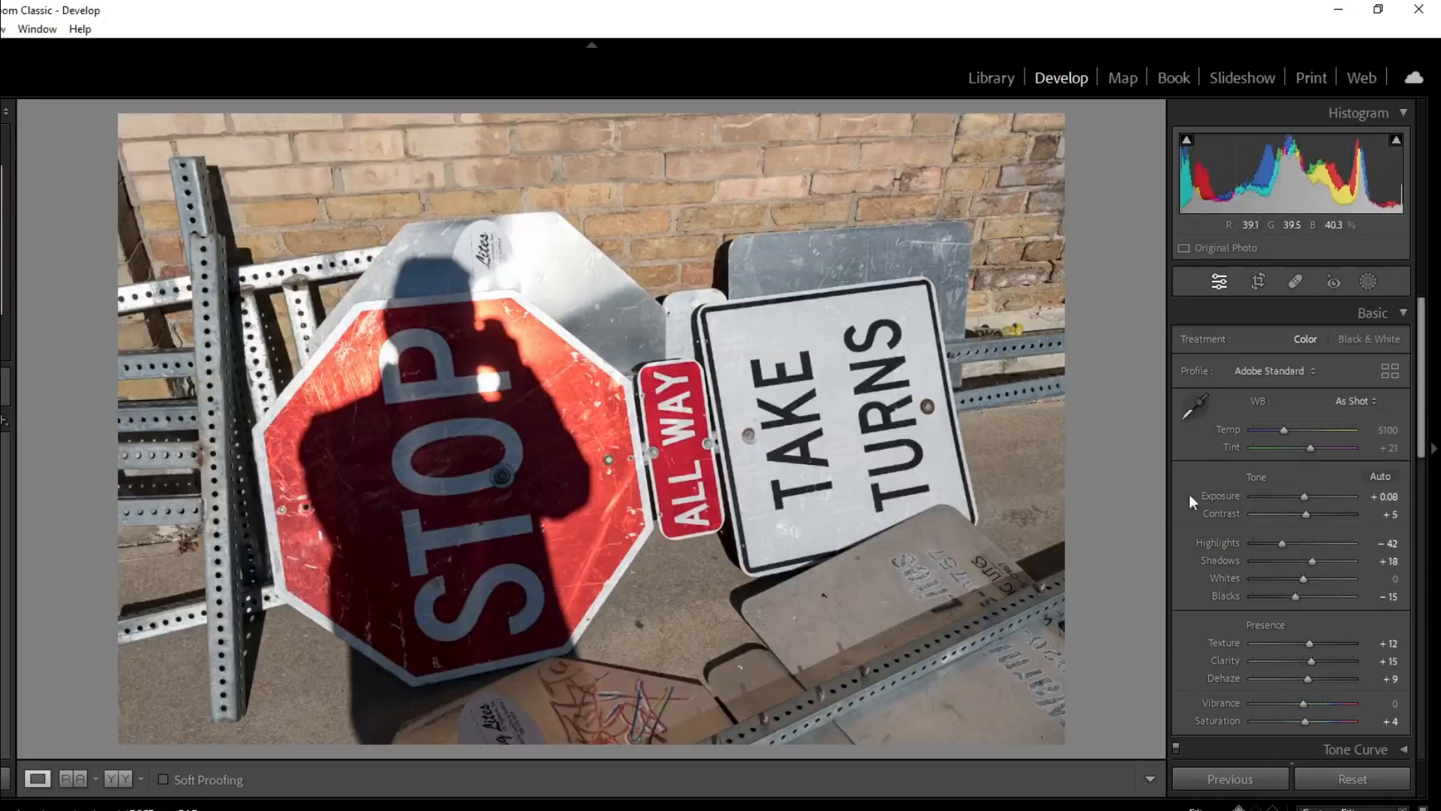
drag(1301, 500, 1303, 500)
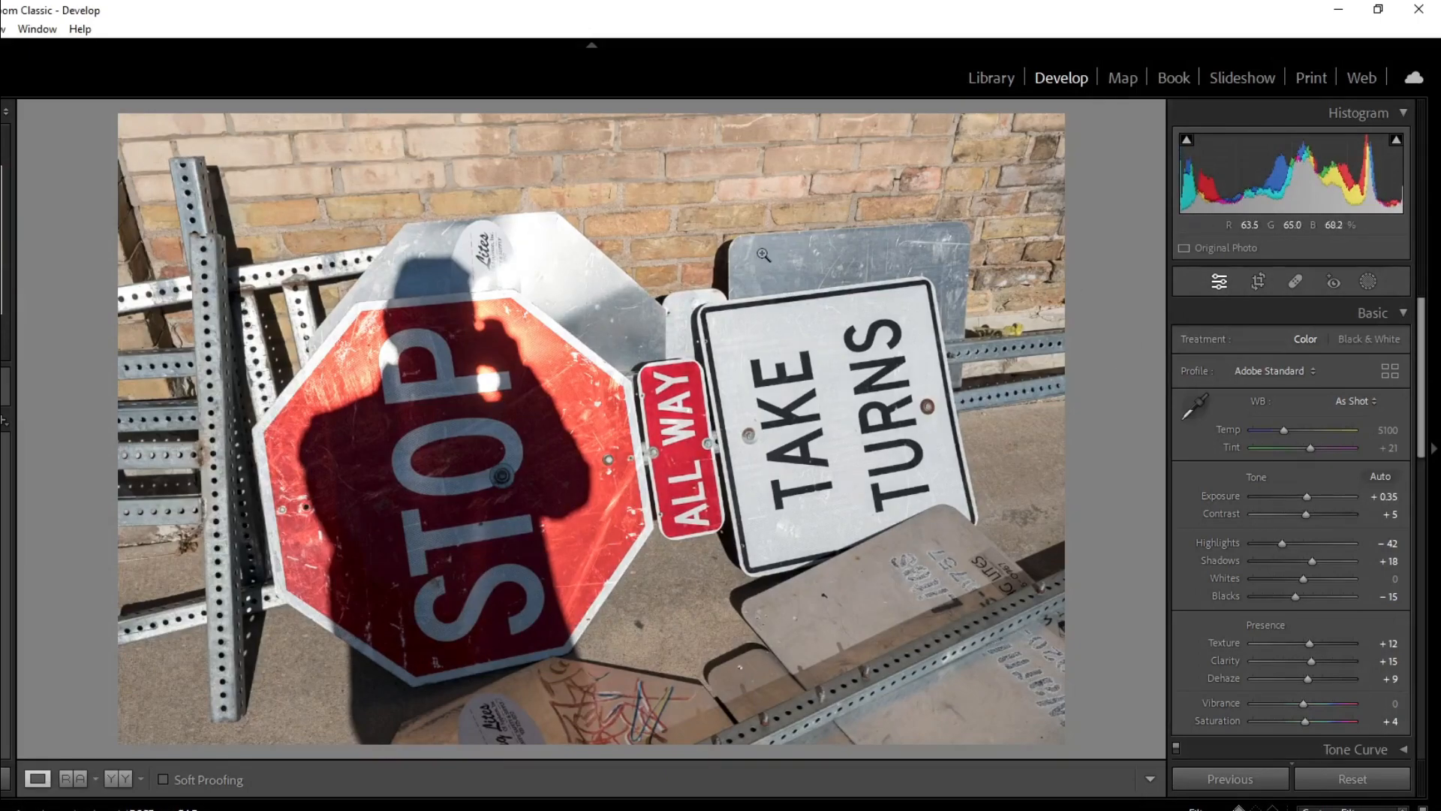
Step: Go to the UTILITY WORK AHEAD photo and crop it tighter around the seated person and the orange sign at the original aspect
key(Right)
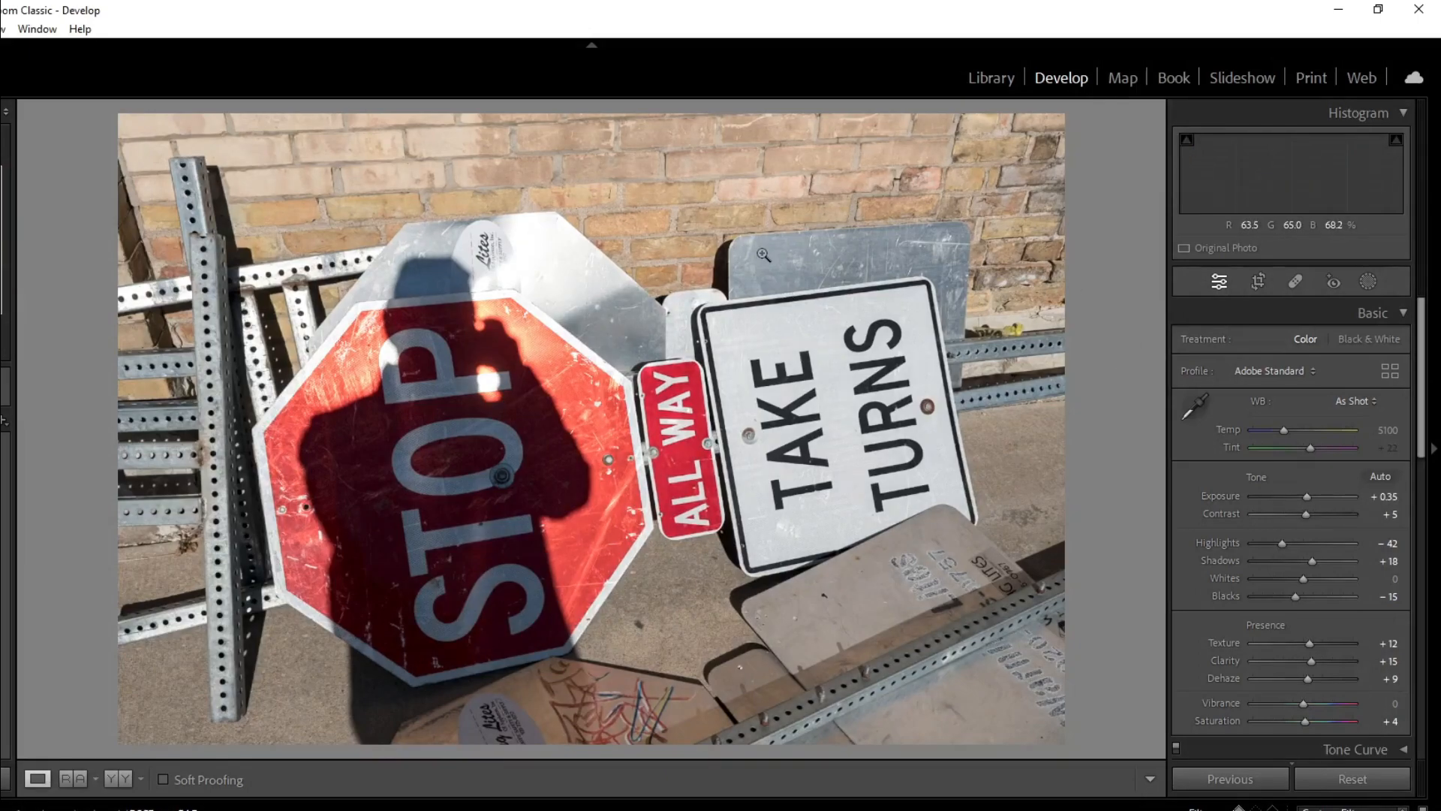
click(1258, 282)
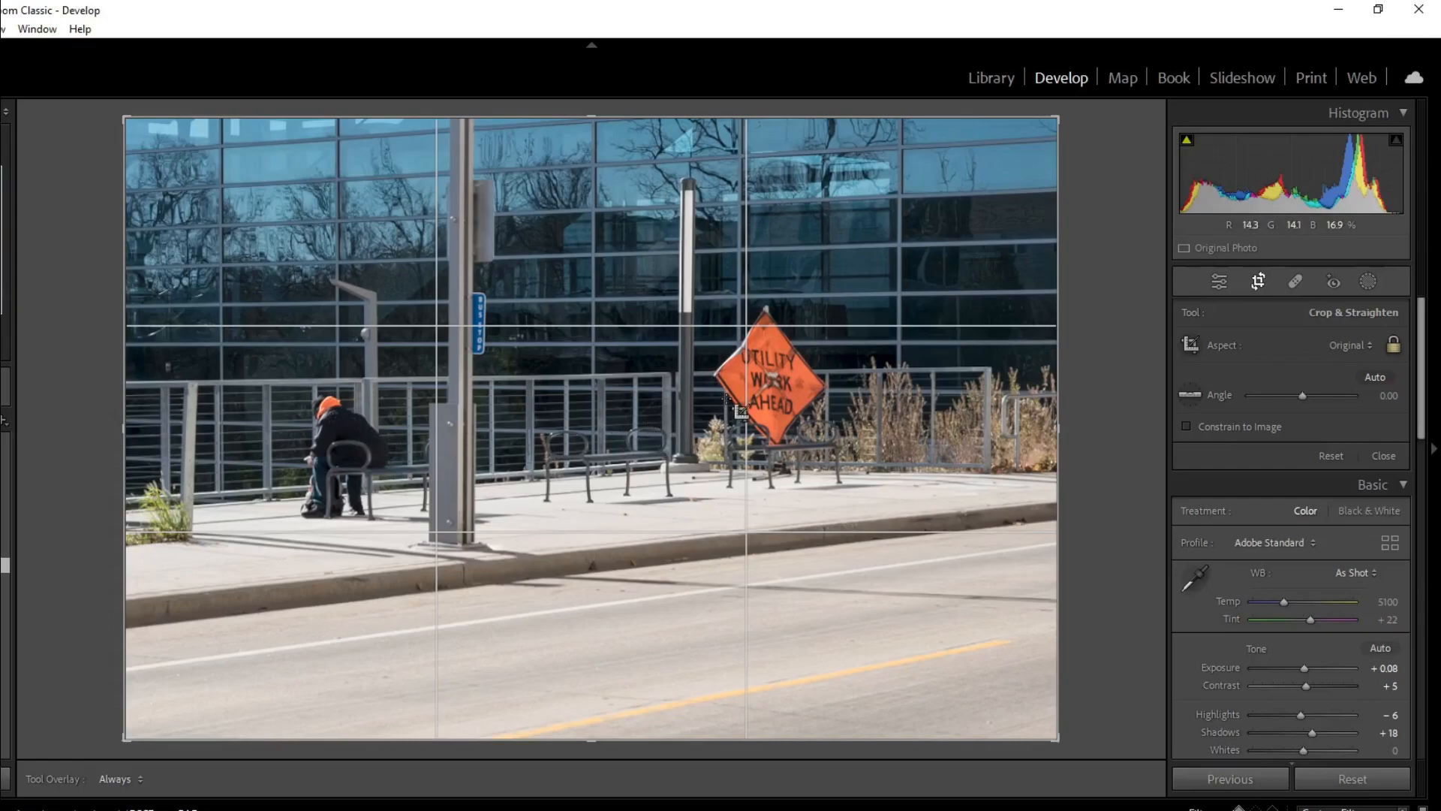
drag(1057, 738, 748, 500)
drag(1027, 492, 1030, 489)
key(Return)
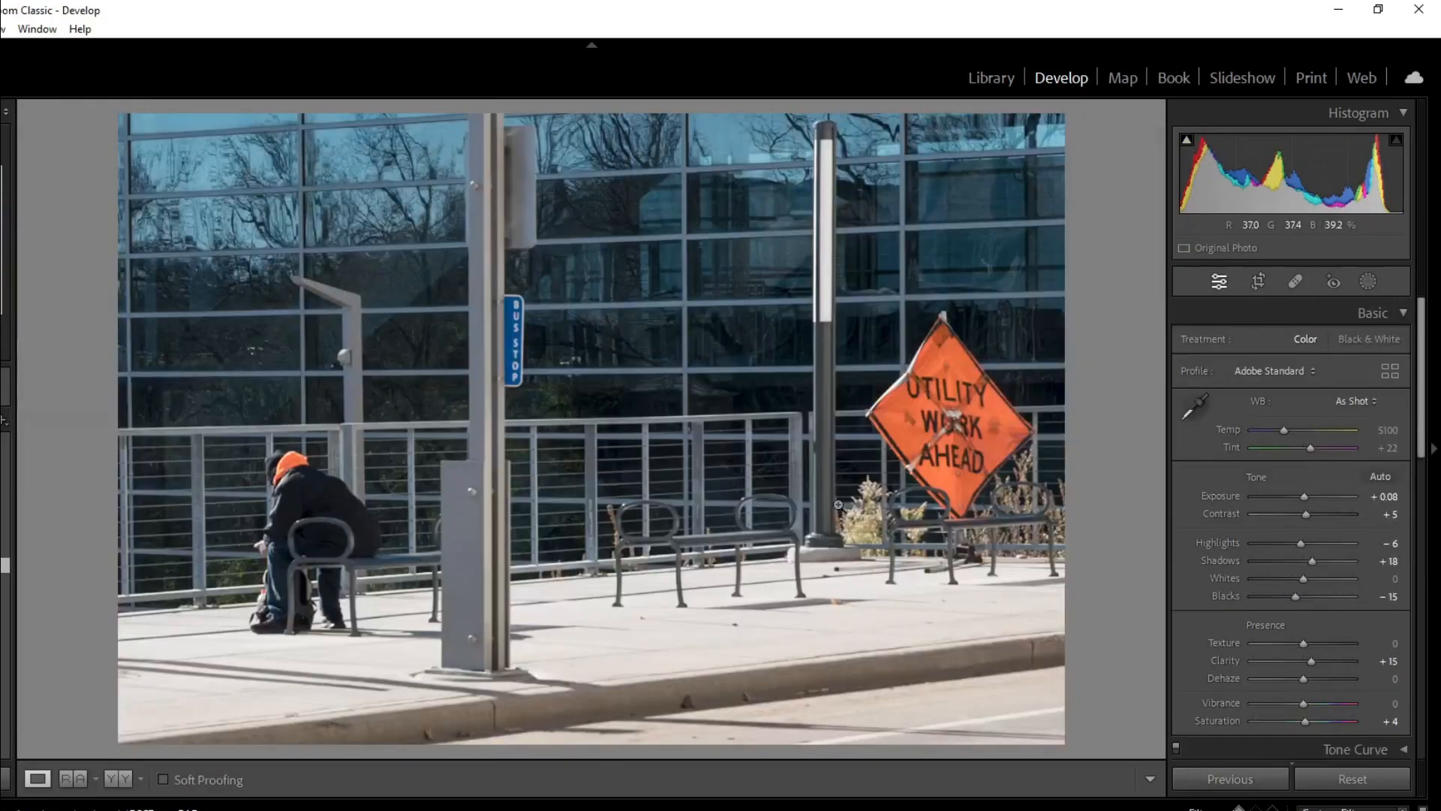
Step: Set the utility sign photo's Texture to +26 and Vibrance to +30, and remove its flag
click(1317, 643)
click(1319, 700)
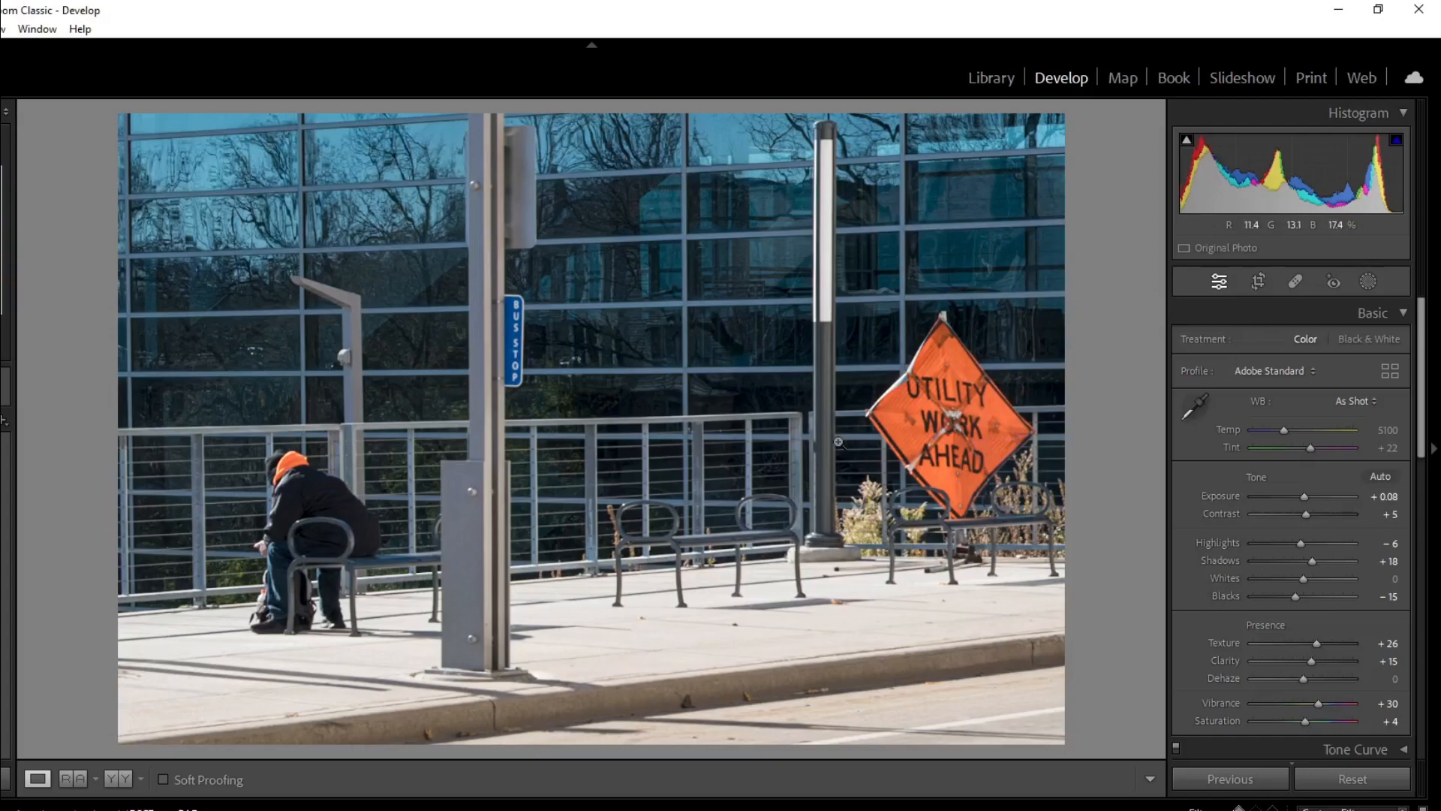
key(u)
Step: Go to the KEEP OUT sign photo, set Texture to +12 and Dehaze to +7, and reset Vibrance to 0
key(Right)
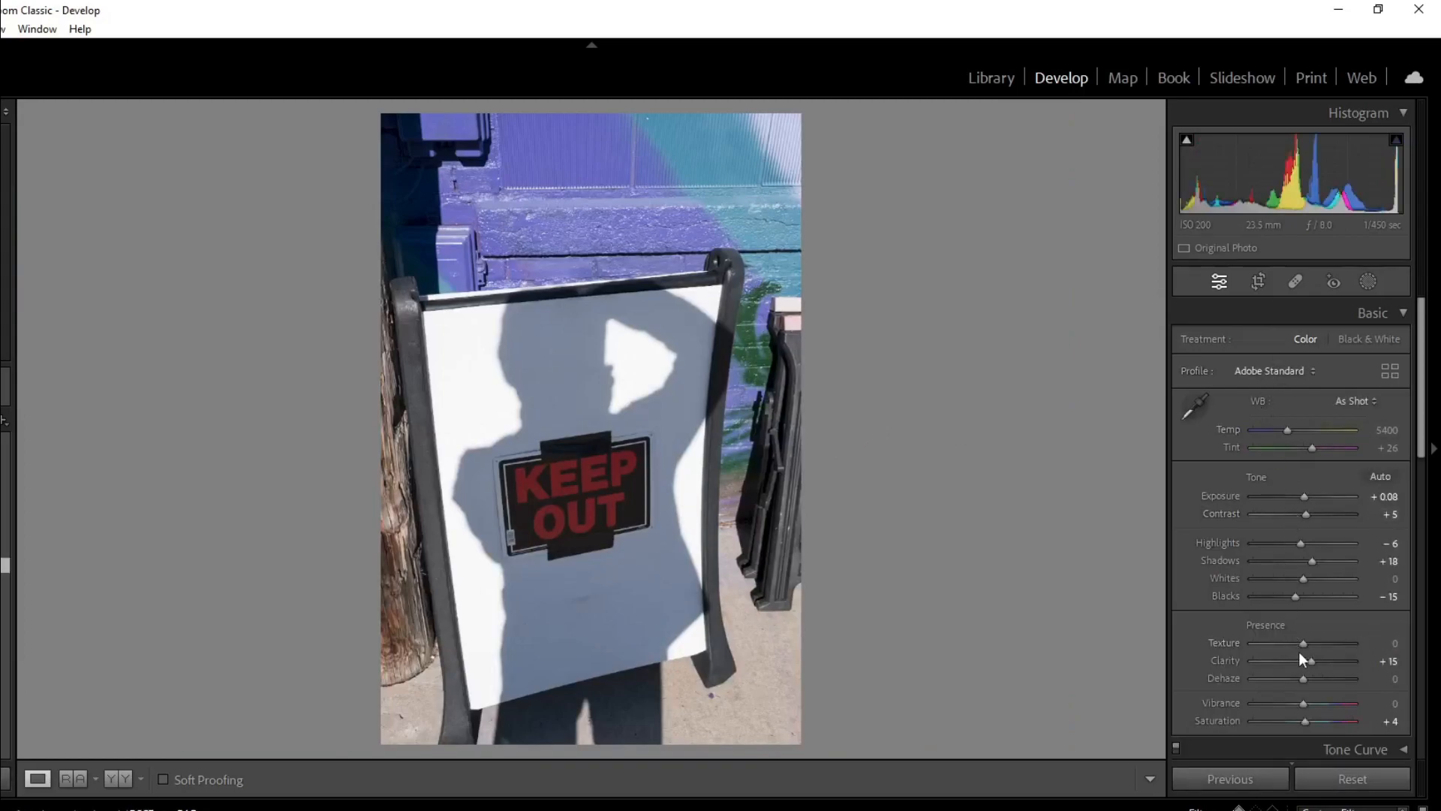
drag(1307, 646, 1310, 644)
drag(1305, 678, 1312, 701)
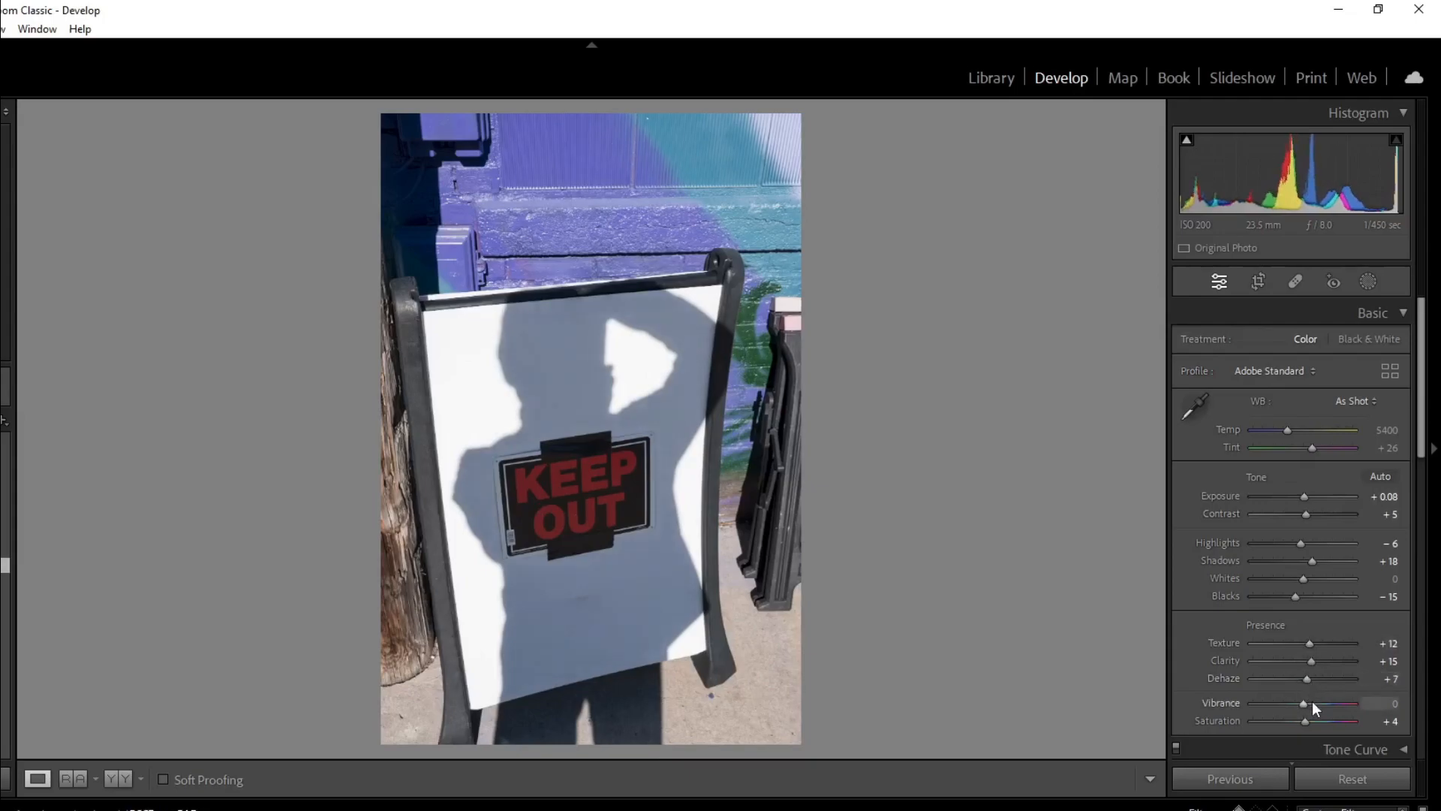
double_click(1312, 700)
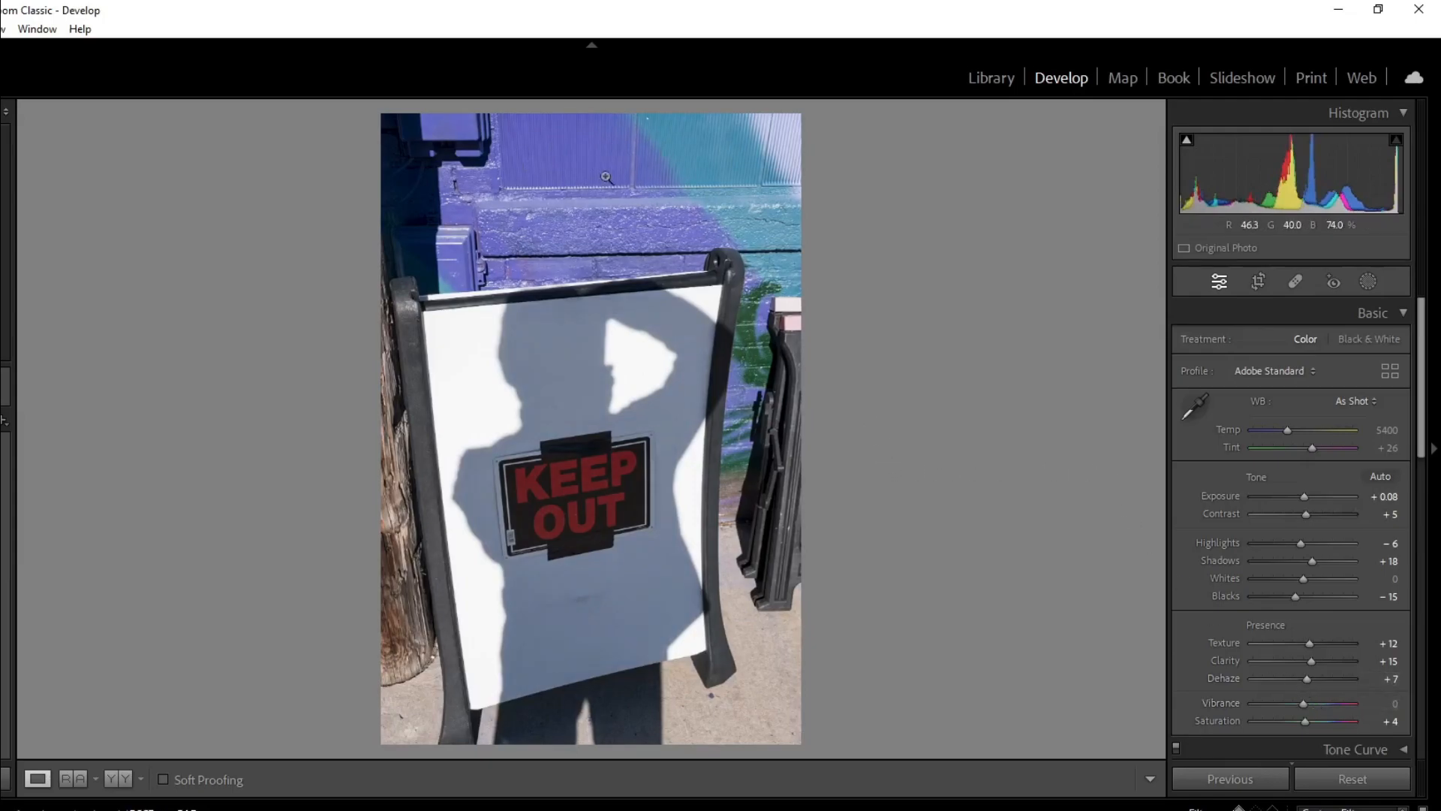
Step: Try a 4 x 5 / 8 x 10 crop around the KEEP OUT sign board
click(1260, 283)
click(1347, 350)
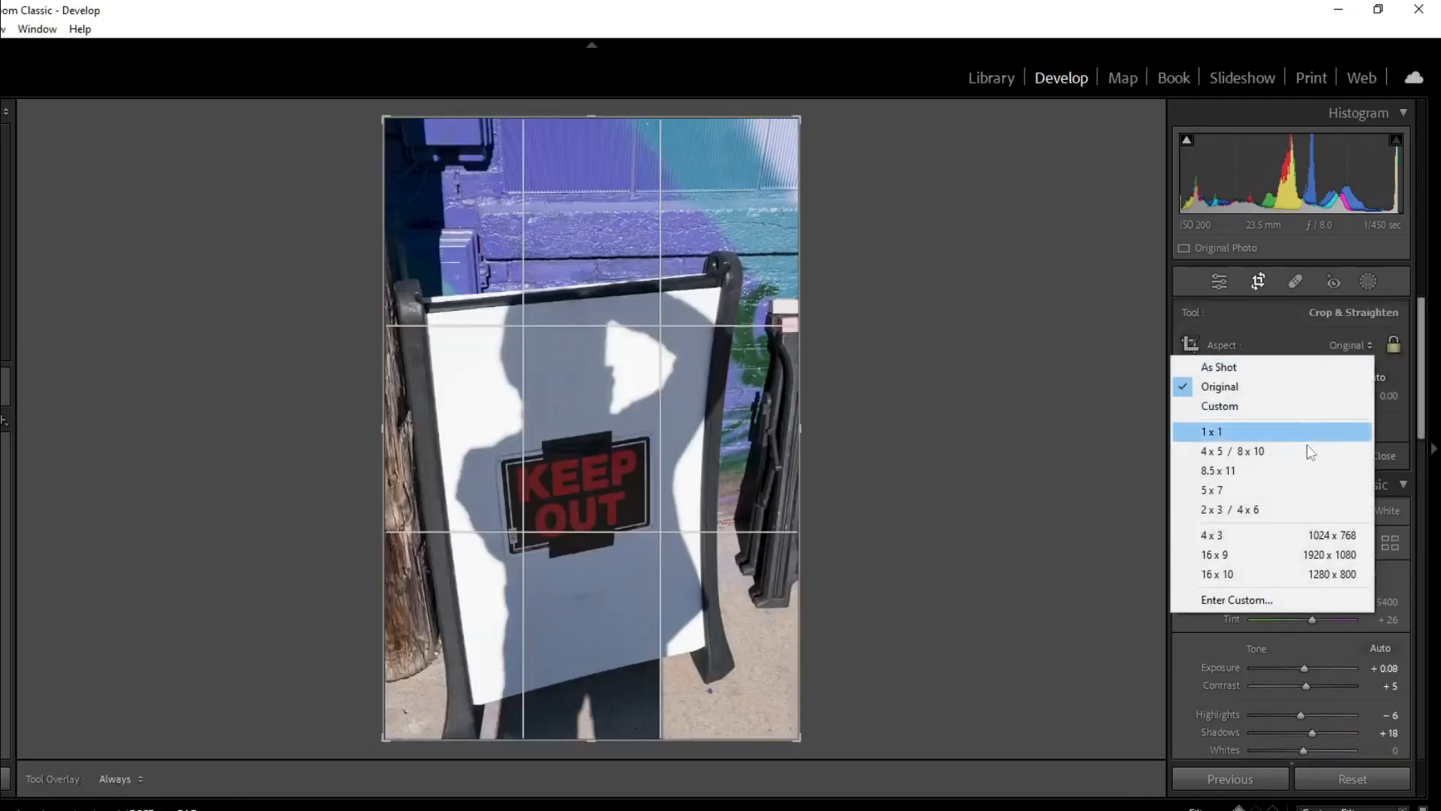
click(1308, 450)
drag(747, 491, 744, 438)
key(Return)
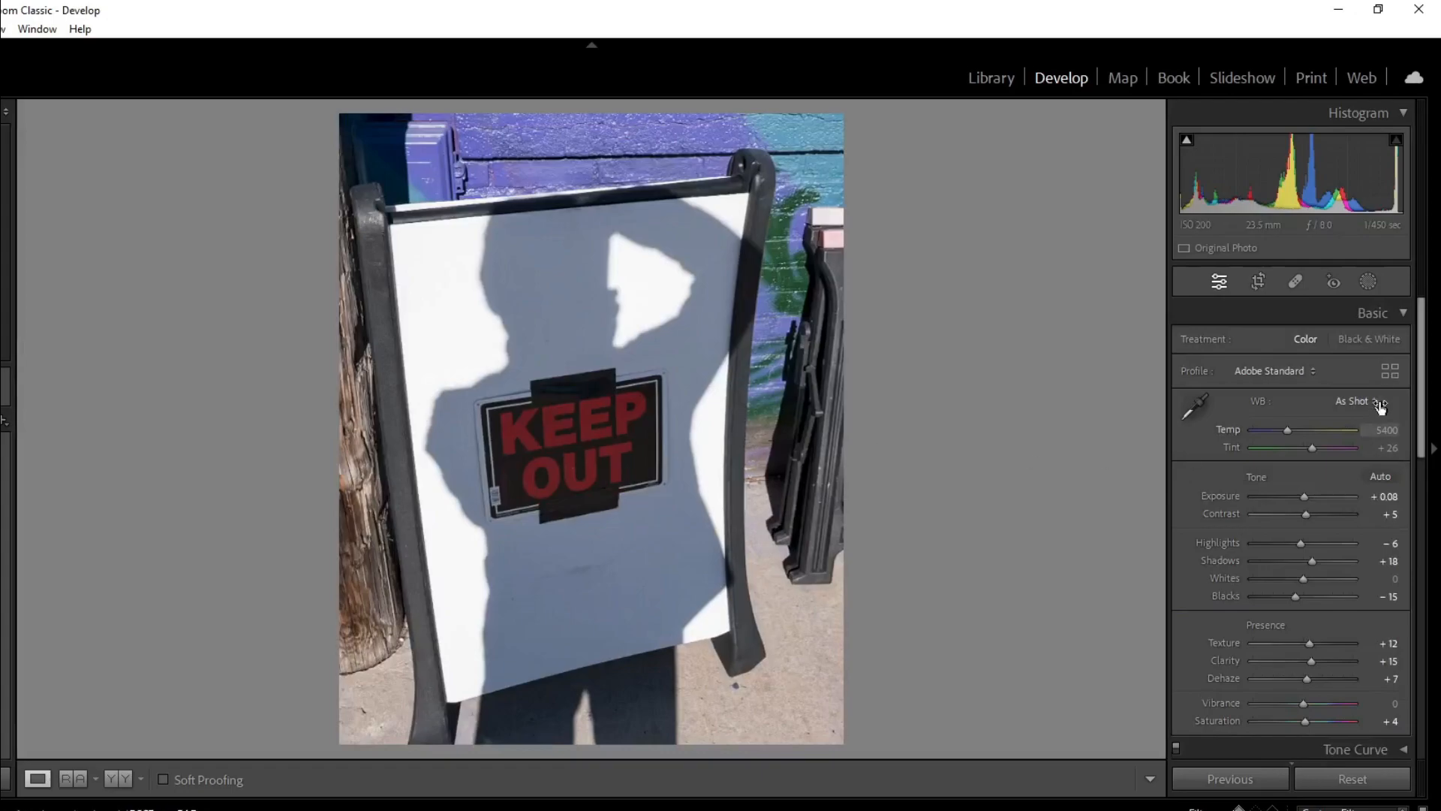
Step: Convert the KEEP OUT photo to Black & White and crop it slightly tighter around the sign board at the Original aspect
click(1367, 338)
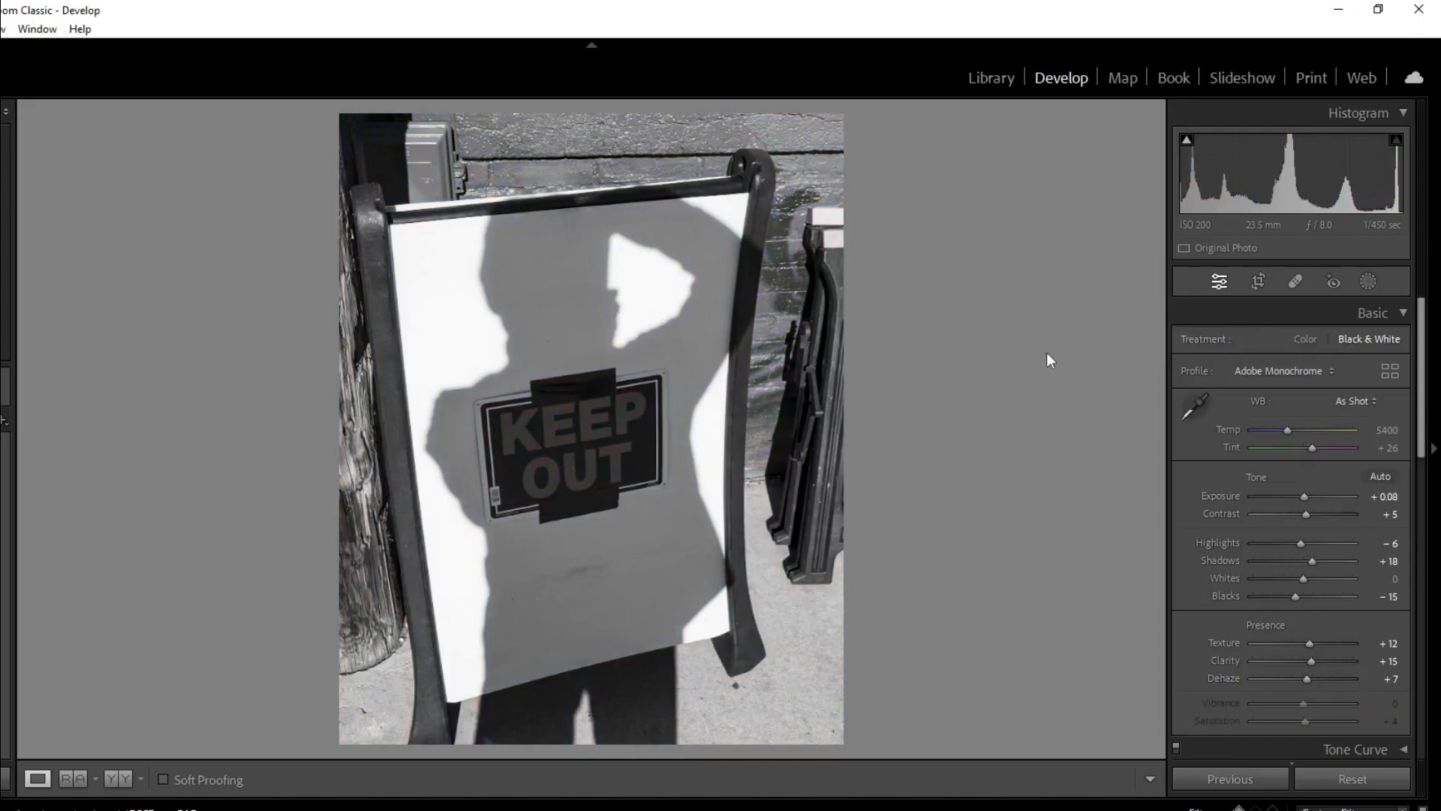
click(1265, 287)
click(1330, 350)
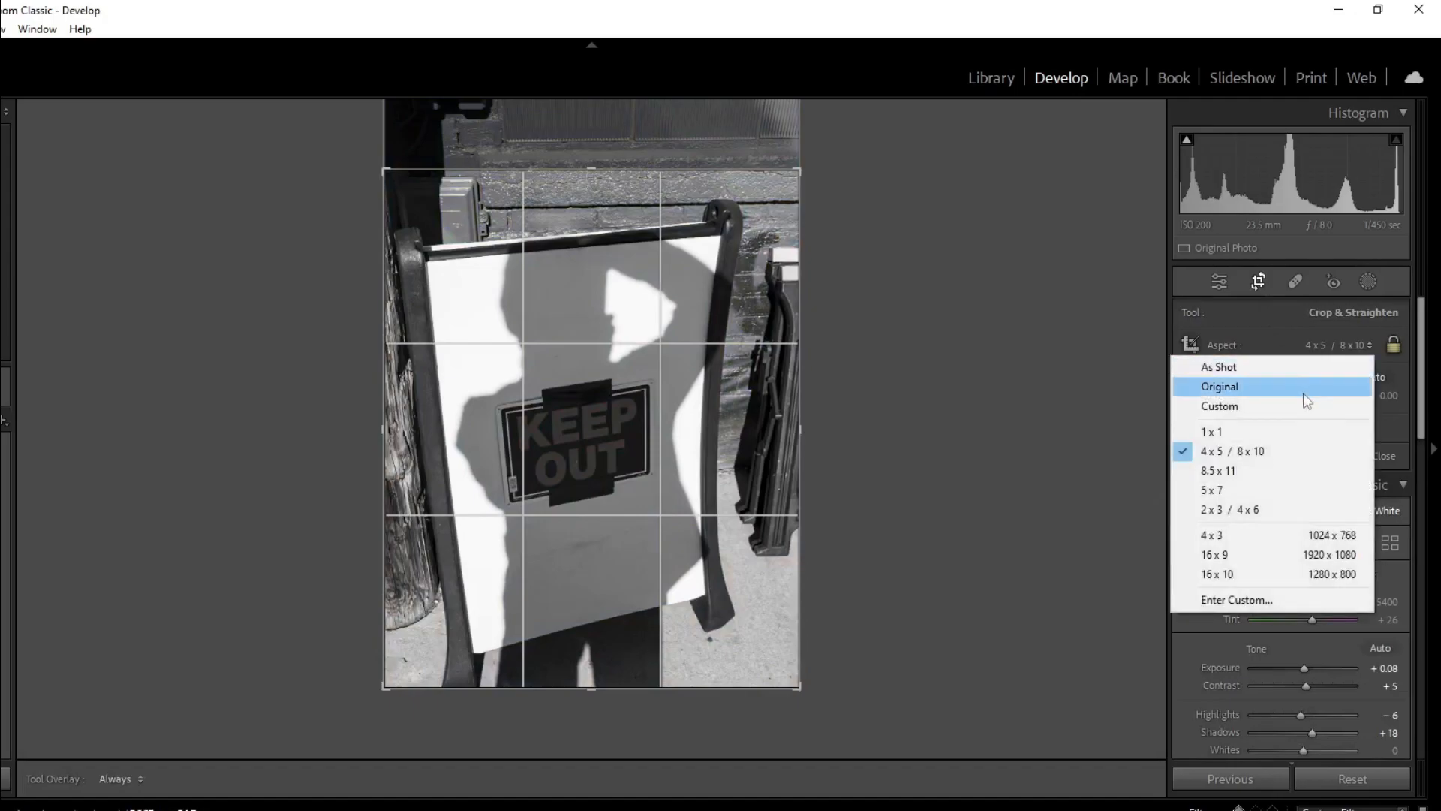
click(1238, 386)
drag(803, 127, 809, 154)
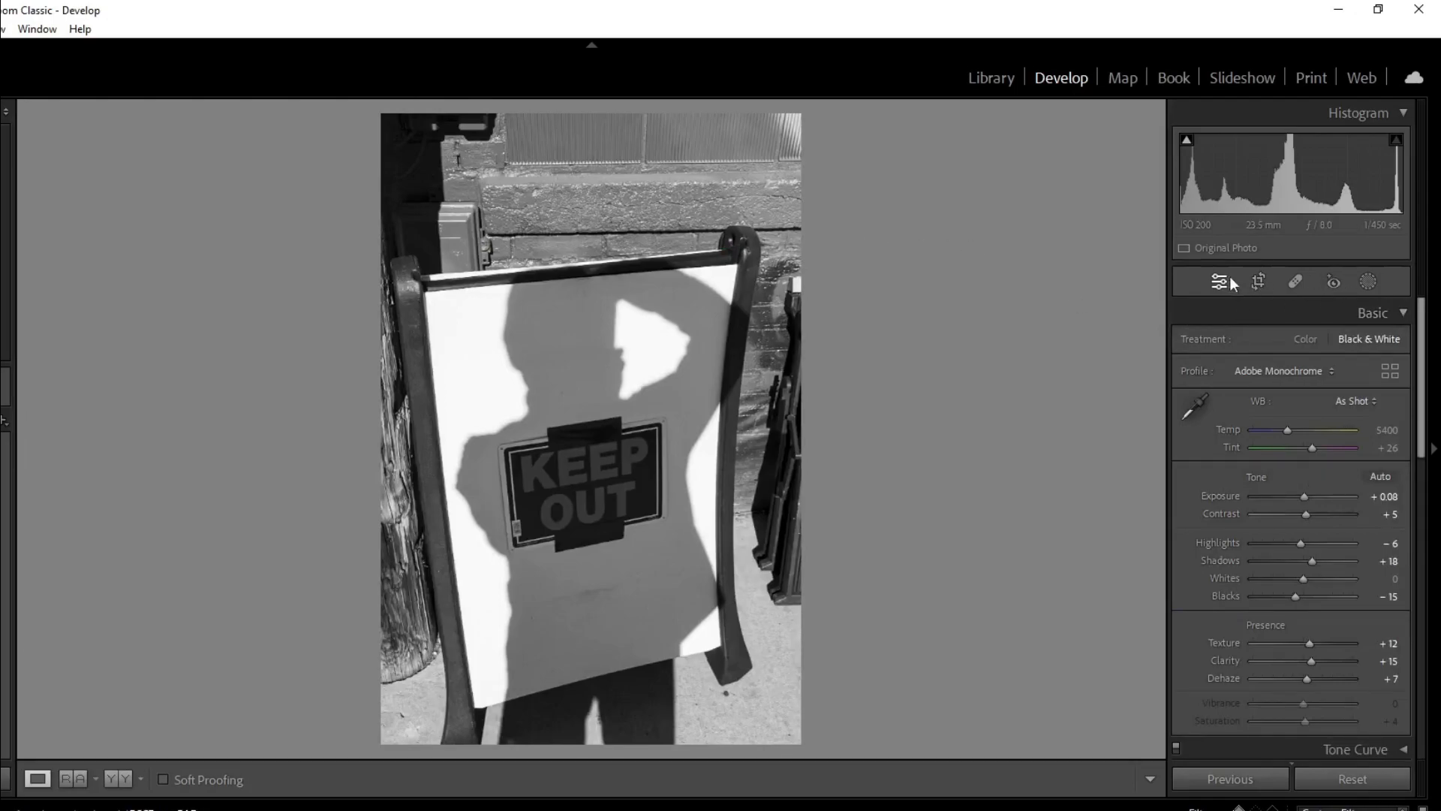
click(1258, 282)
drag(788, 136, 778, 148)
key(Return)
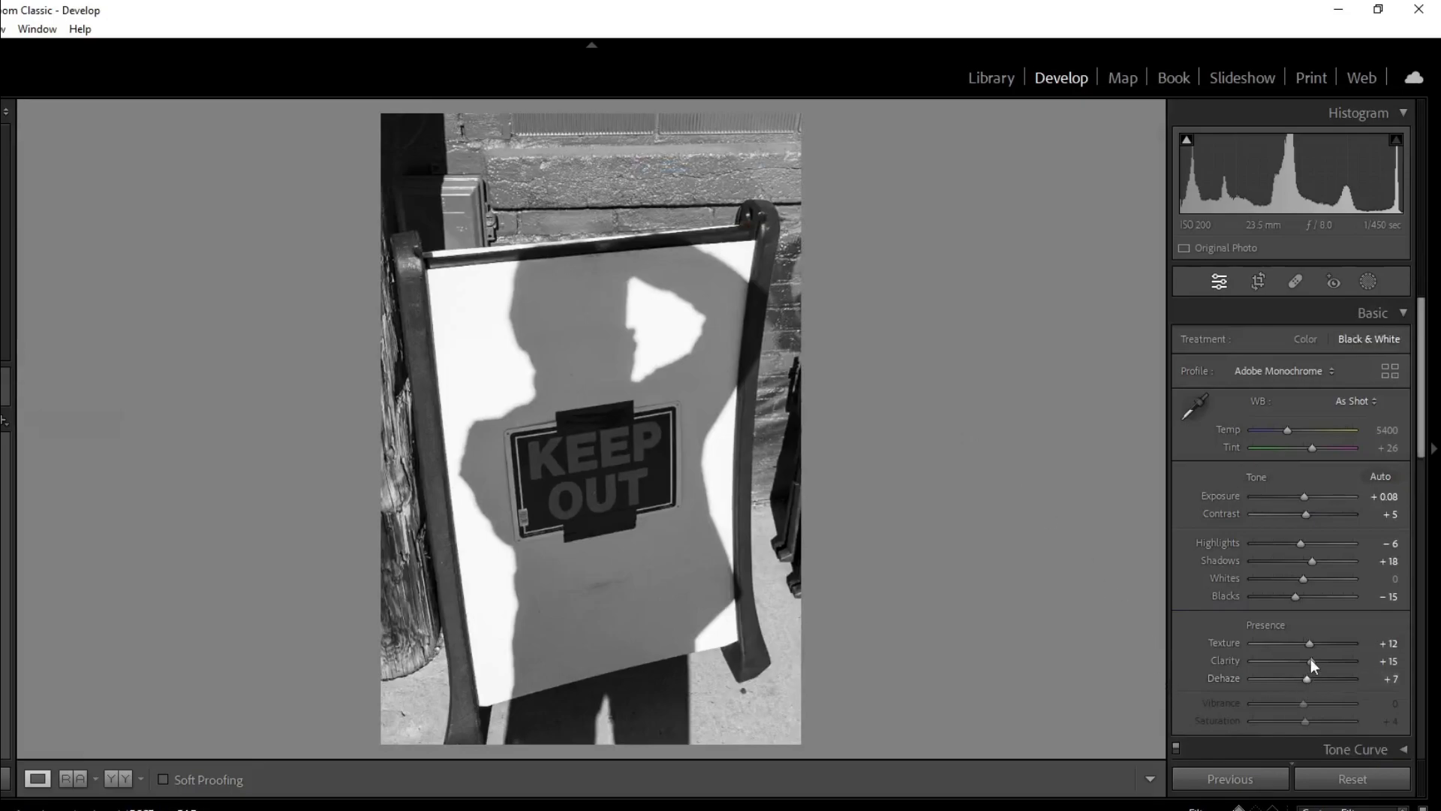
Step: Set the black-and-white KEEP OUT photo's Dehaze to +9, Whites to +39 and Shadows to +35
drag(1310, 678, 1312, 677)
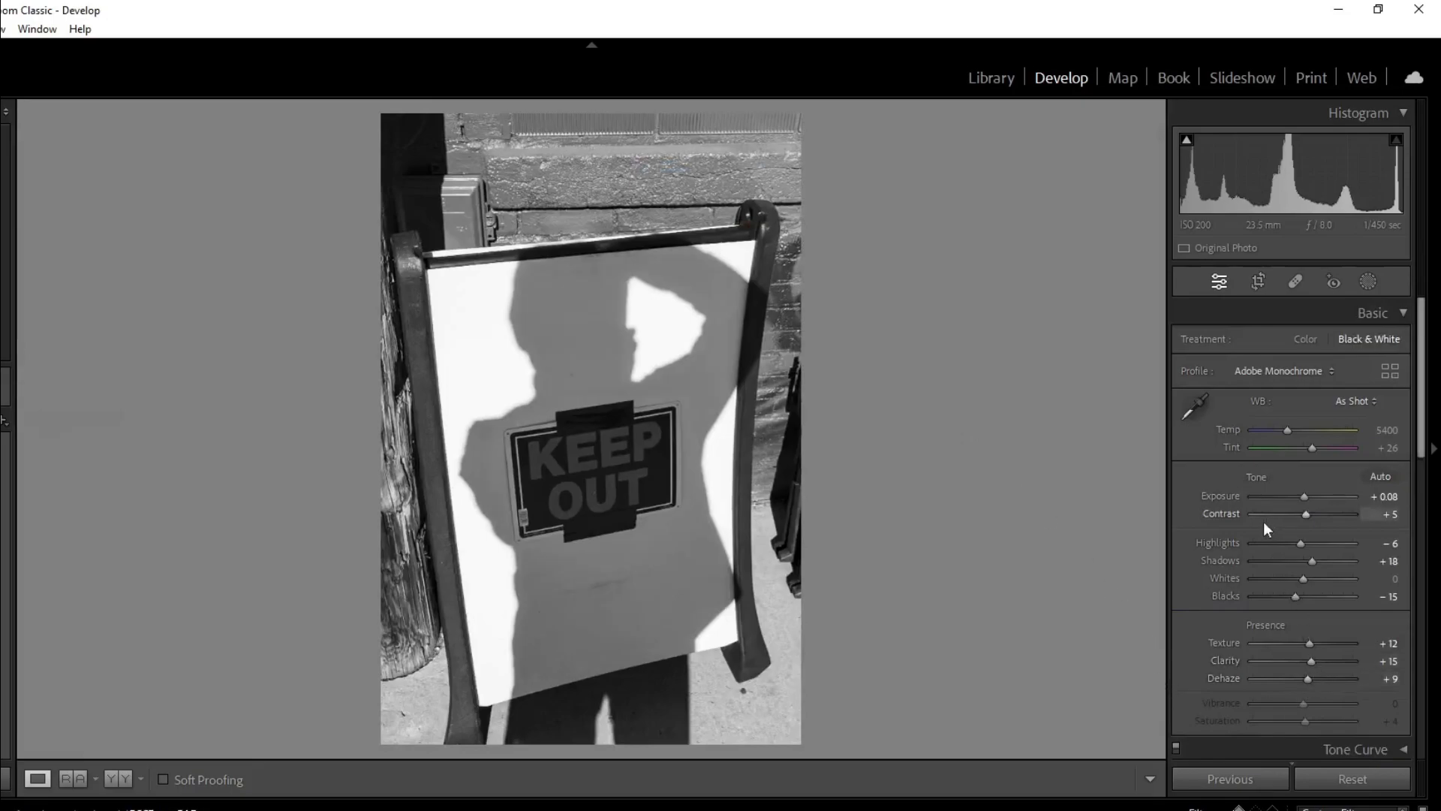
click(1322, 579)
mouse_move(1313, 561)
mouse_down()
mouse_move(1191, 567)
mouse_move(1323, 563)
mouse_up()
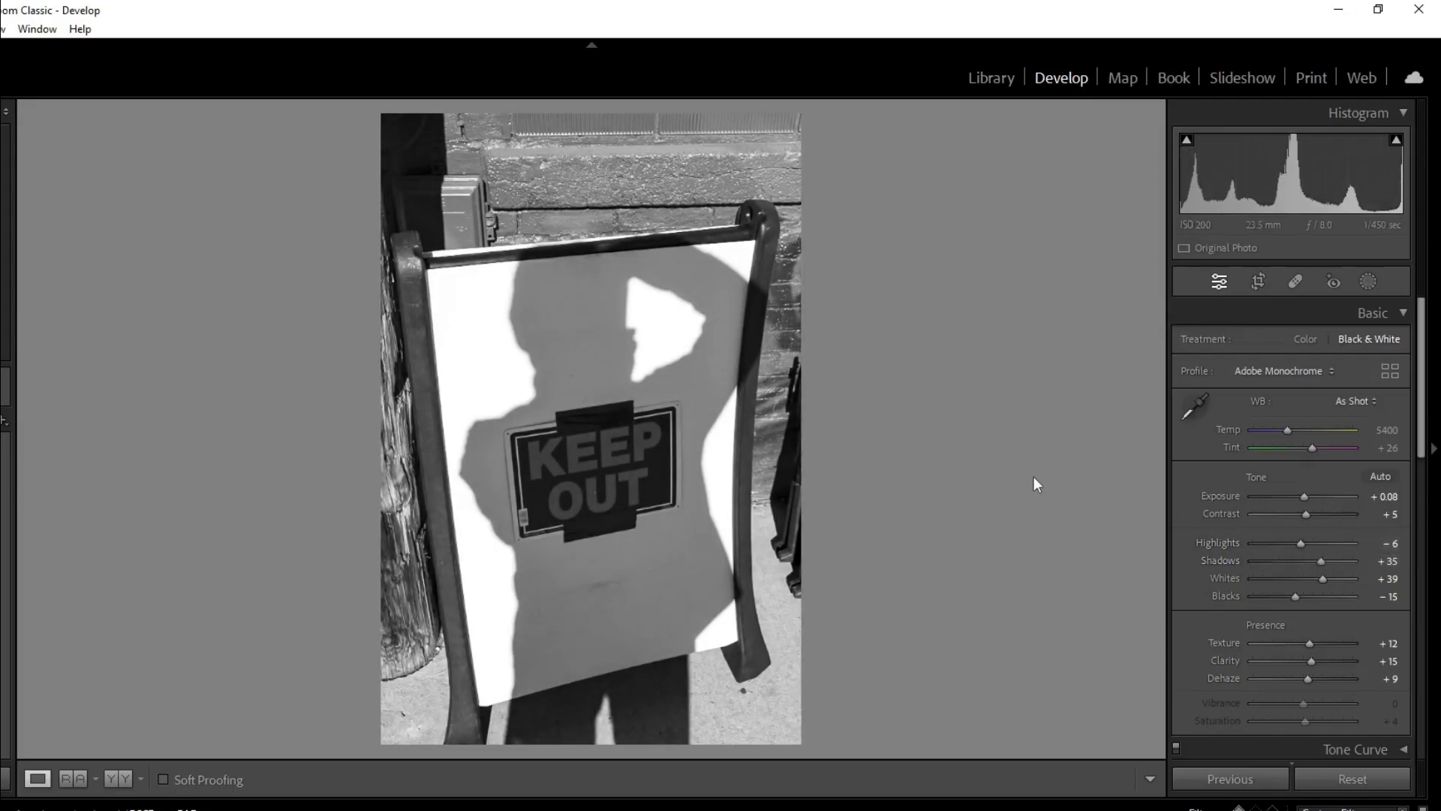
Step: Go to the bicycle photo and try a 1 x 1 crop around the window and the bicycle
key(Right)
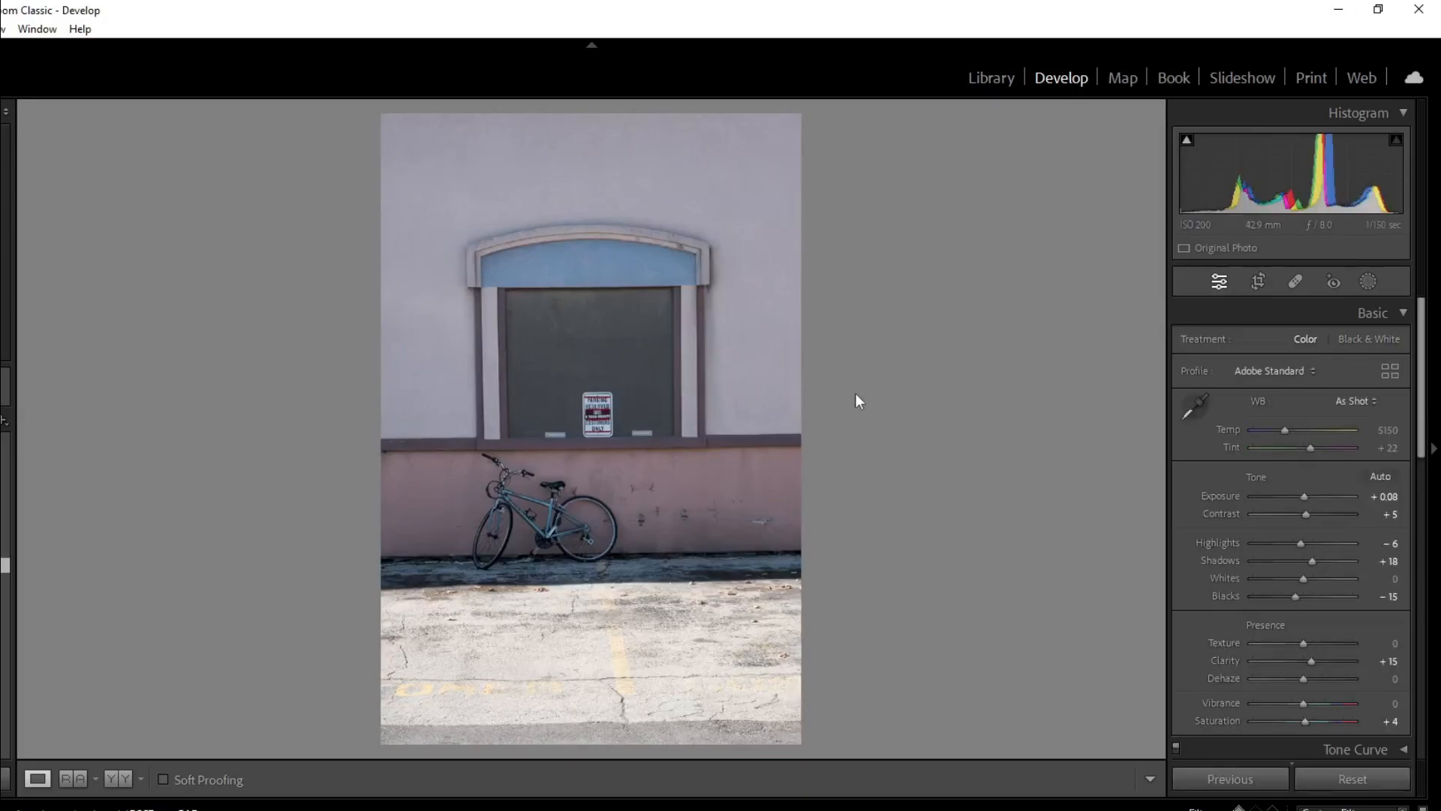
click(1259, 283)
click(1344, 346)
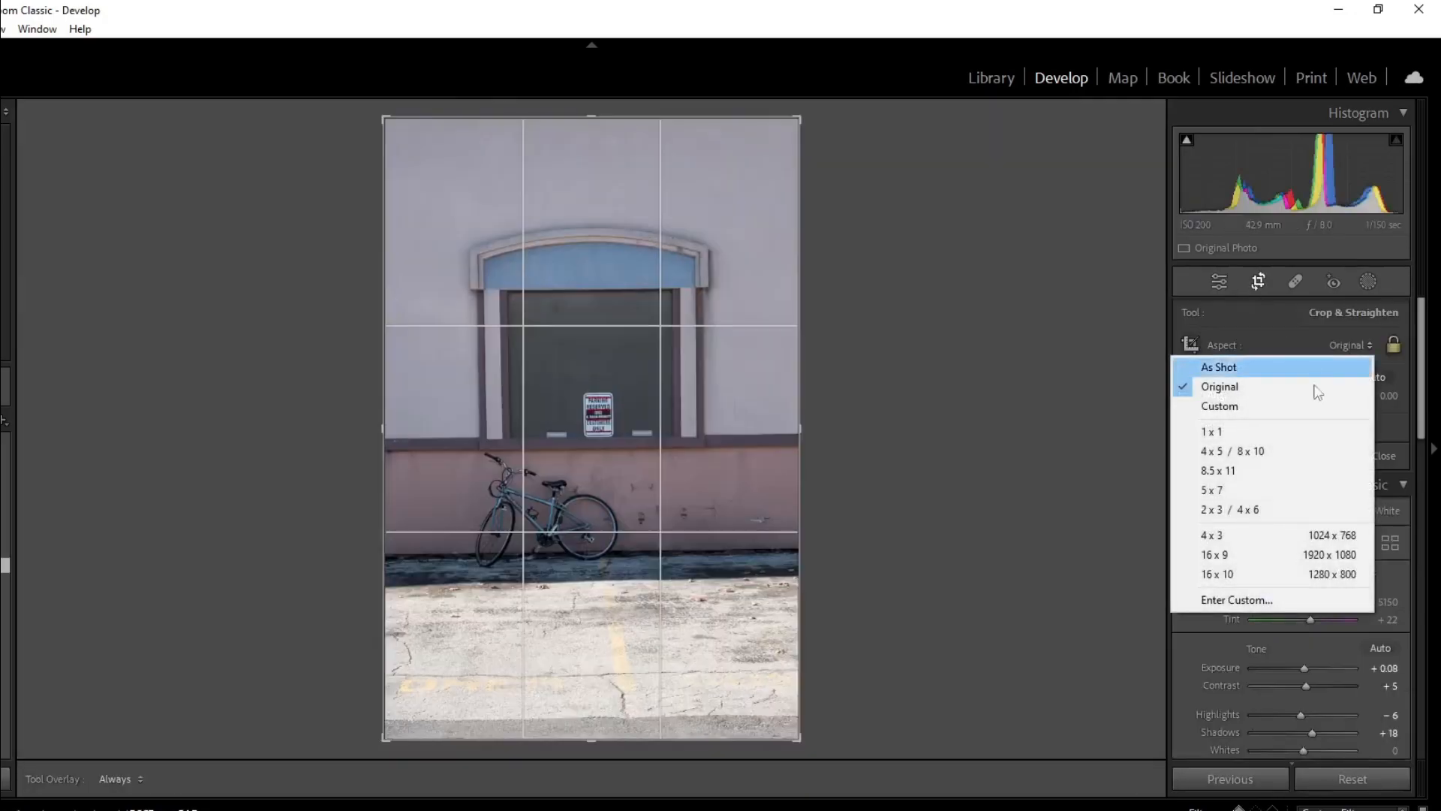
click(1296, 433)
drag(722, 346, 720, 389)
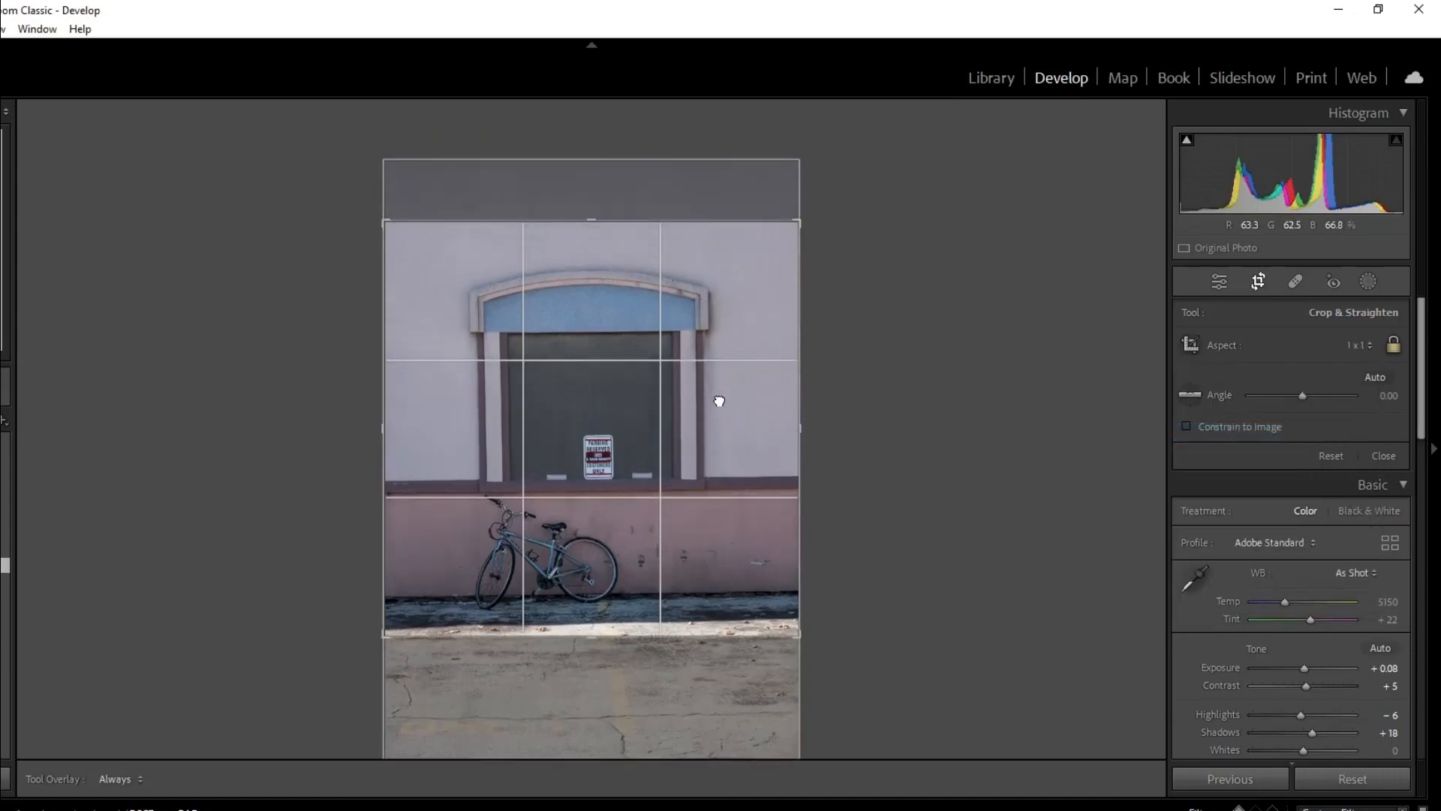
Step: Crop the bicycle photo tighter at 4 x 5 / 8 x 10 around the window and bicycle, and straighten it by 0.53
click(1345, 346)
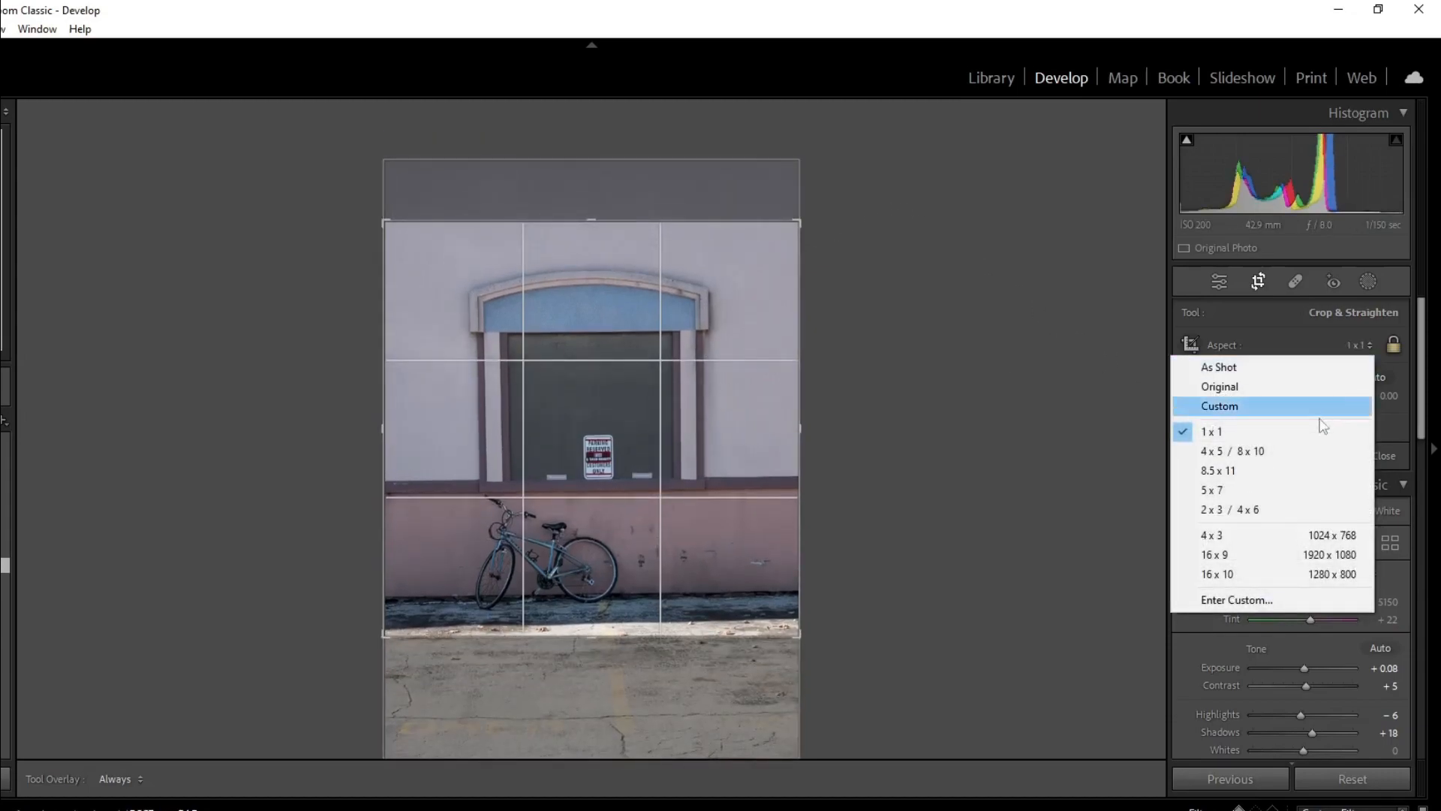
click(1307, 452)
drag(805, 591, 763, 641)
drag(627, 596, 618, 589)
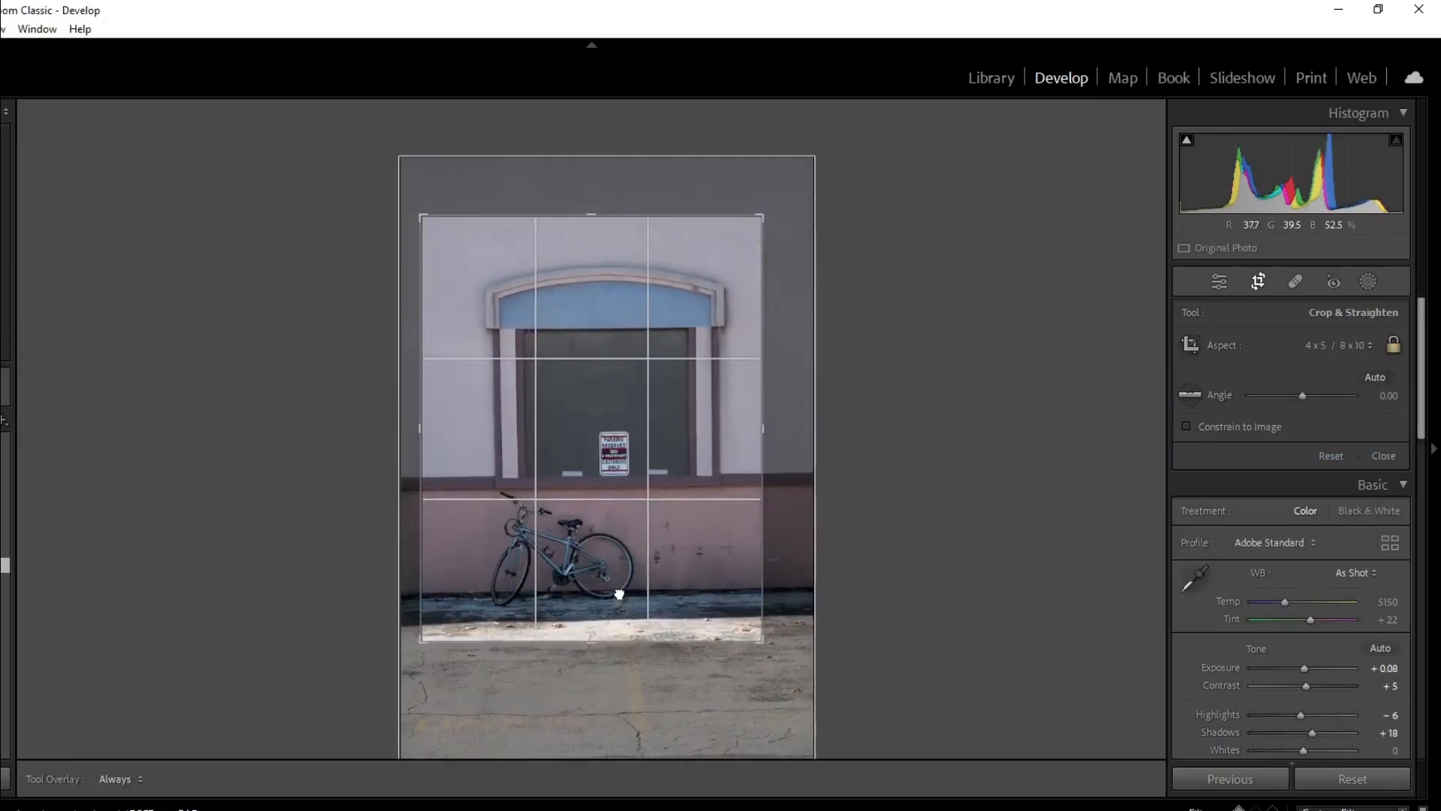
drag(772, 521, 789, 510)
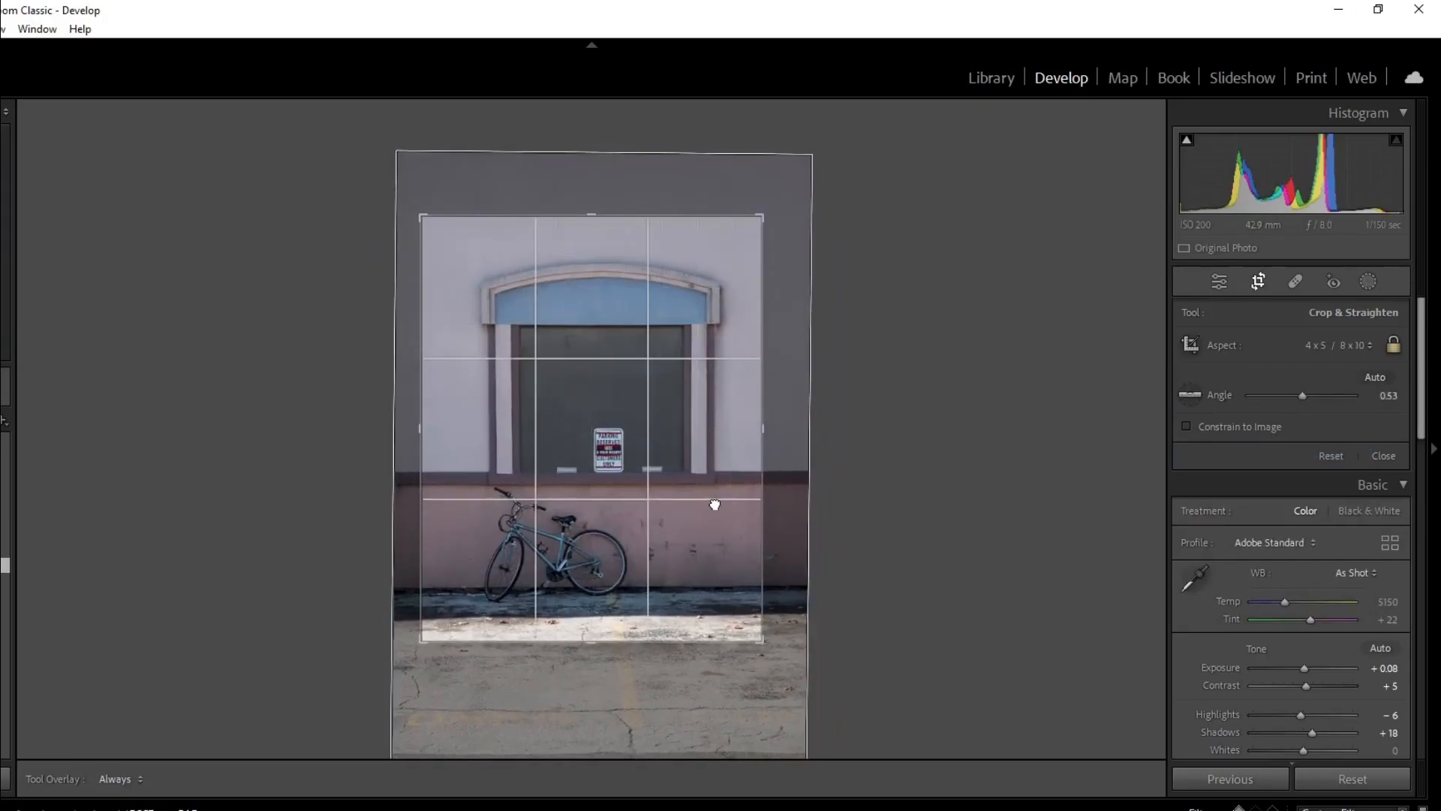
double_click(714, 506)
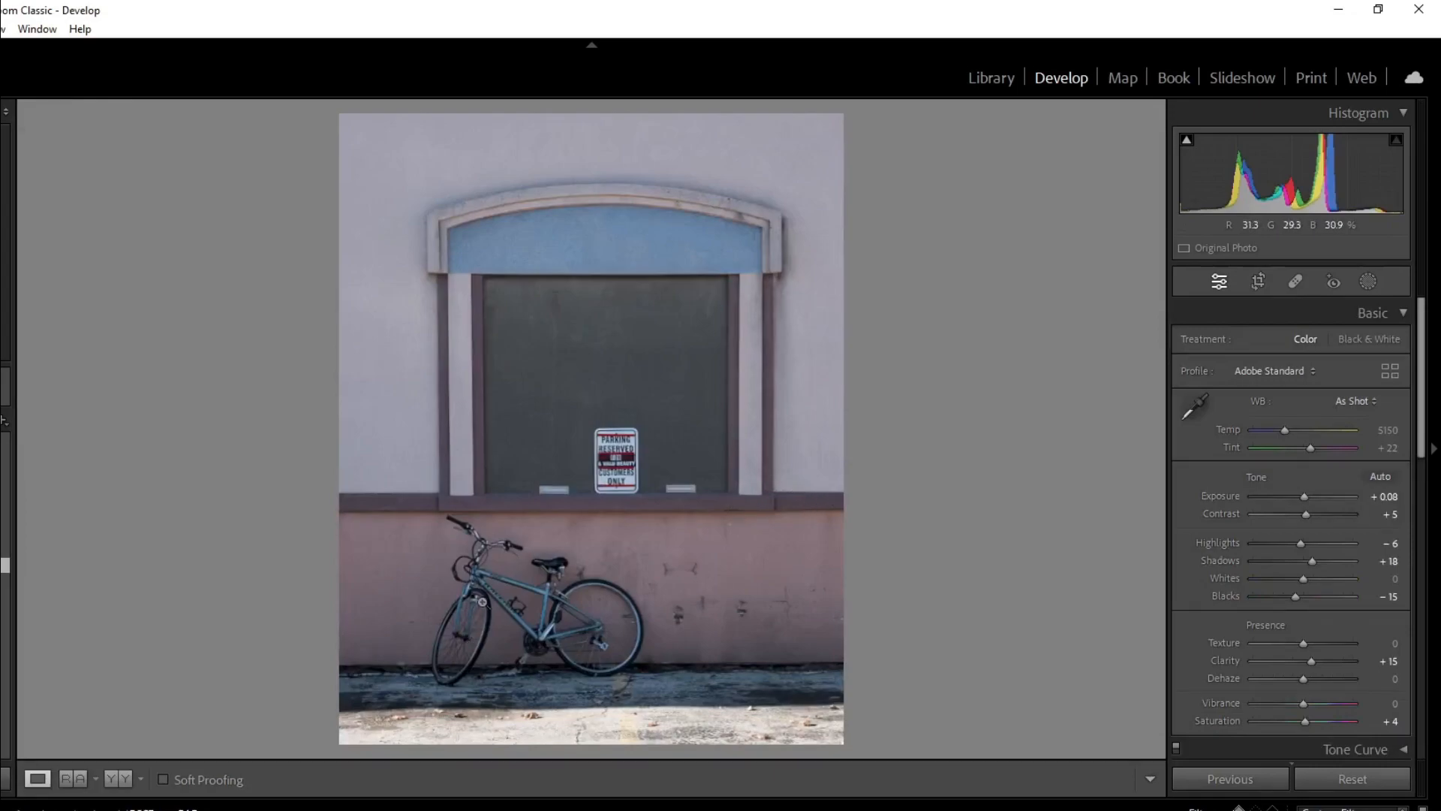
Step: Set the bicycle photo's Texture to +18, Dehaze to +14, Exposure to +0.35, Vibrance to +9 and Saturation to +11
drag(1303, 639, 1311, 681)
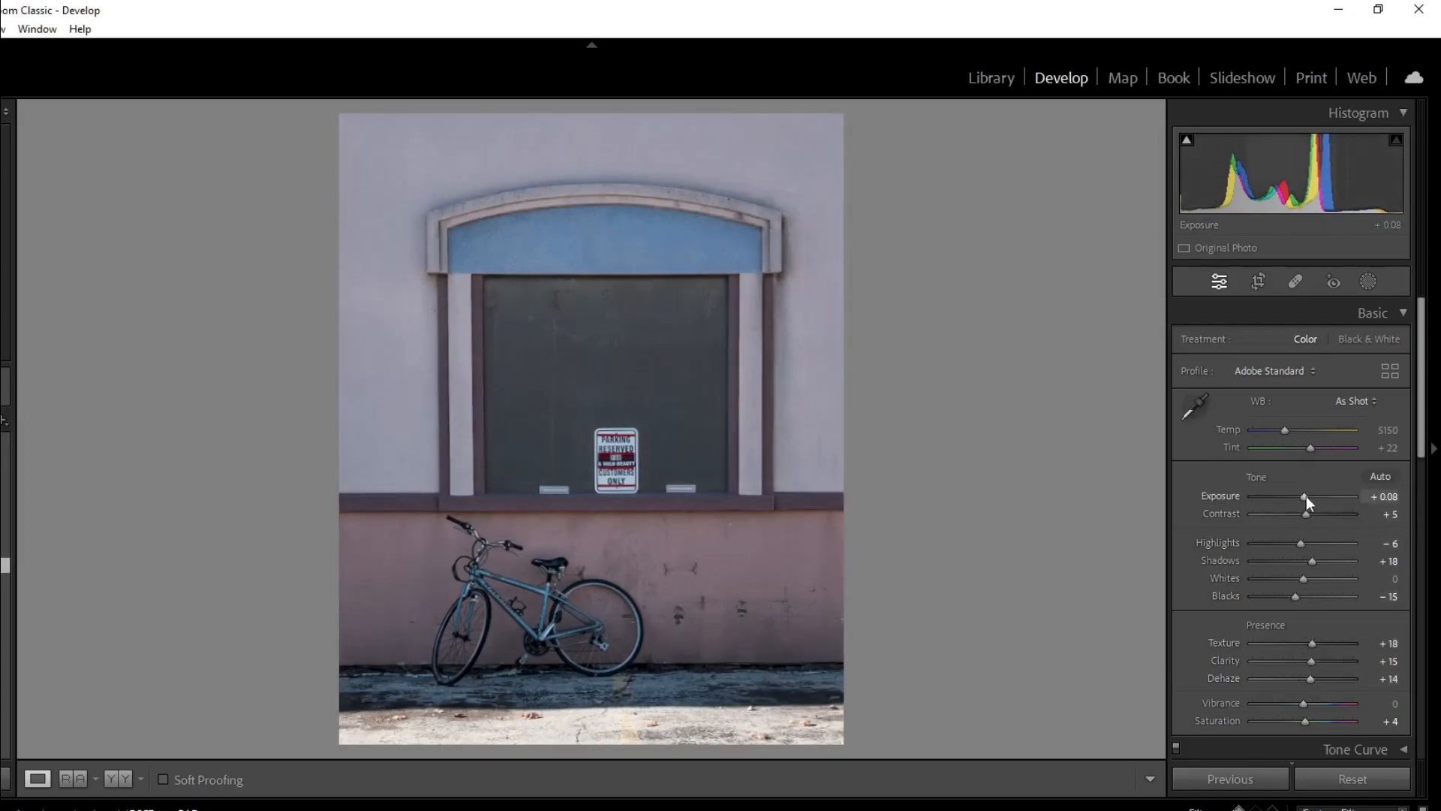
drag(1307, 502, 1310, 505)
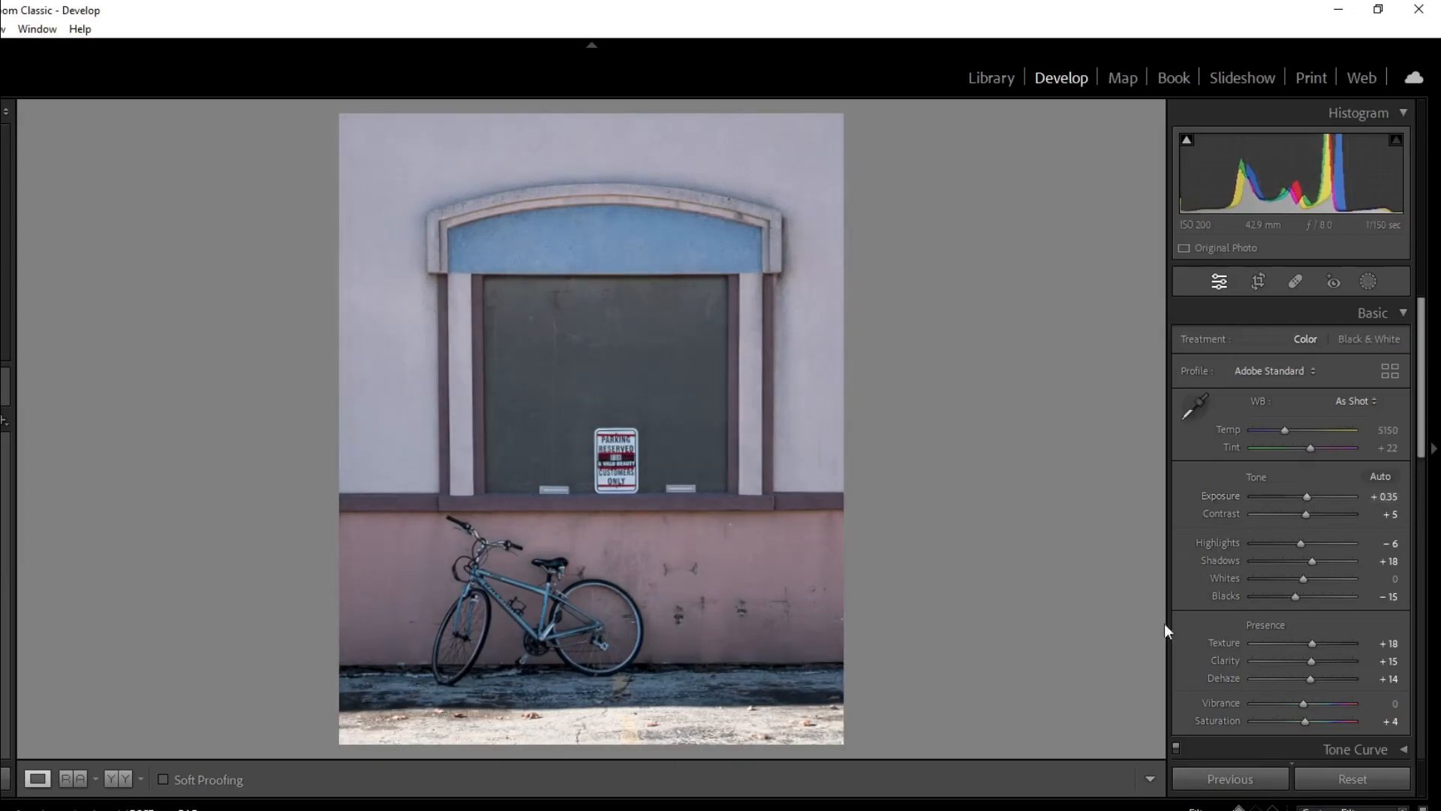
drag(1307, 721, 1308, 698)
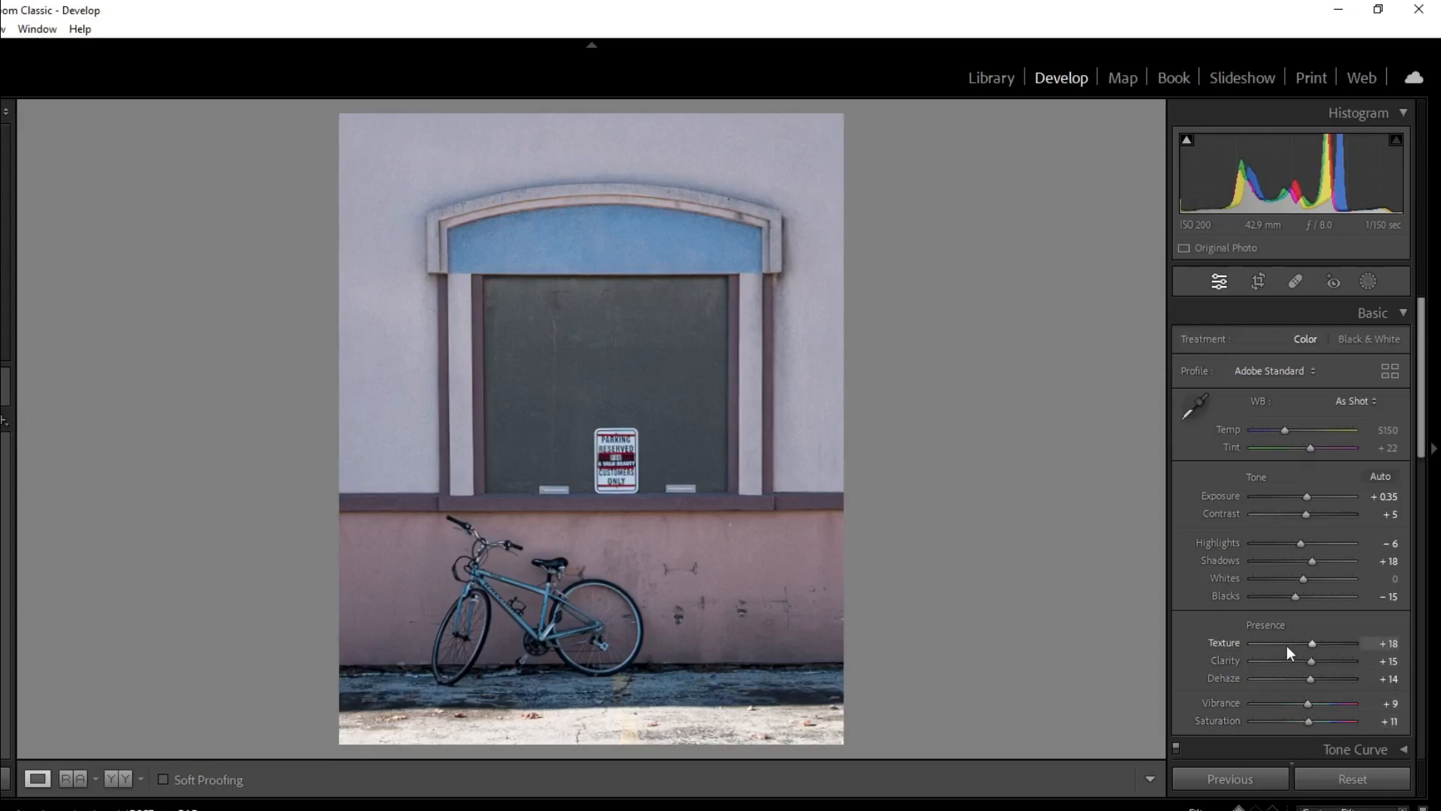
Step: Reposition the bicycle photo's crop so the window and bicycle sit slightly further left and higher in the frame
click(1250, 277)
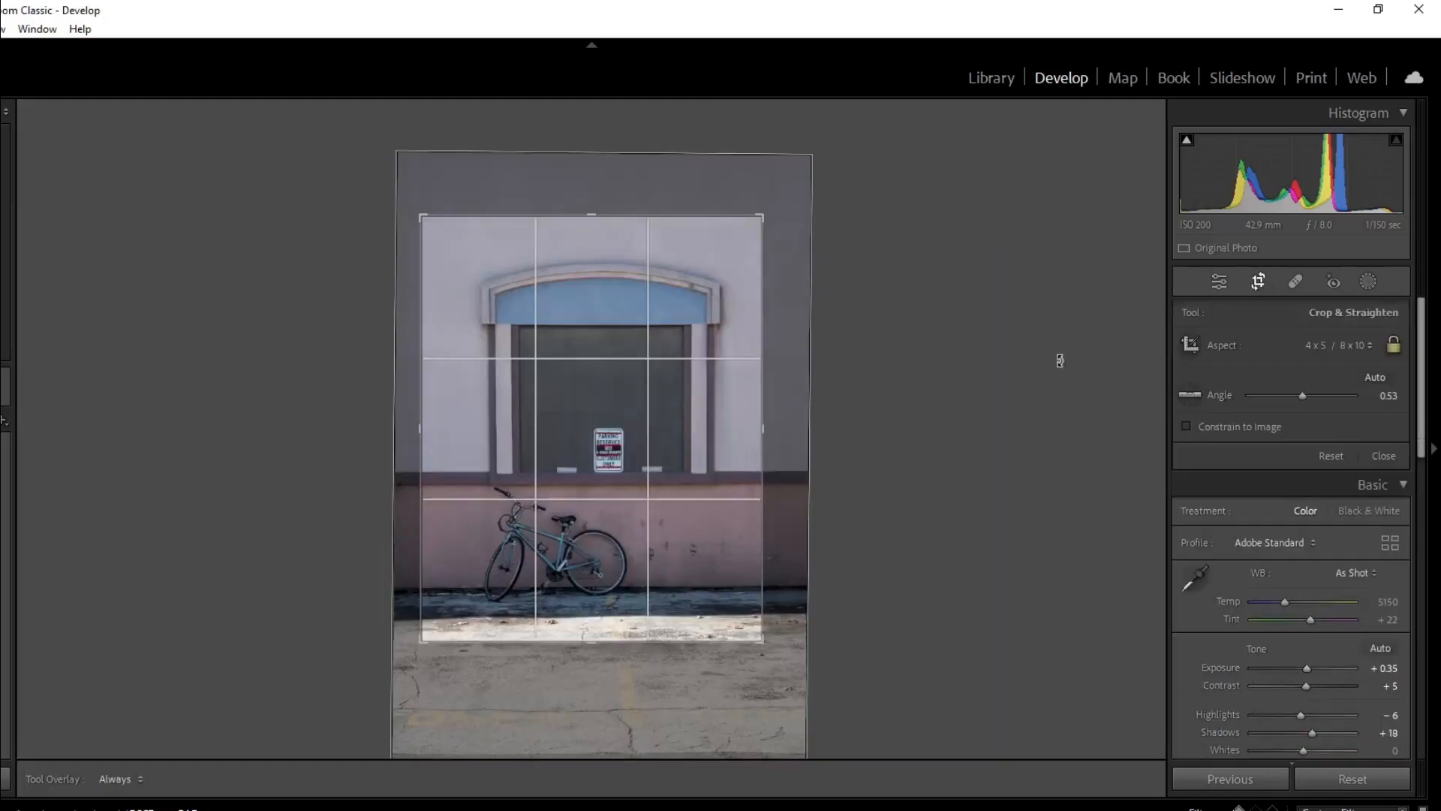
drag(704, 422, 695, 419)
key(Return)
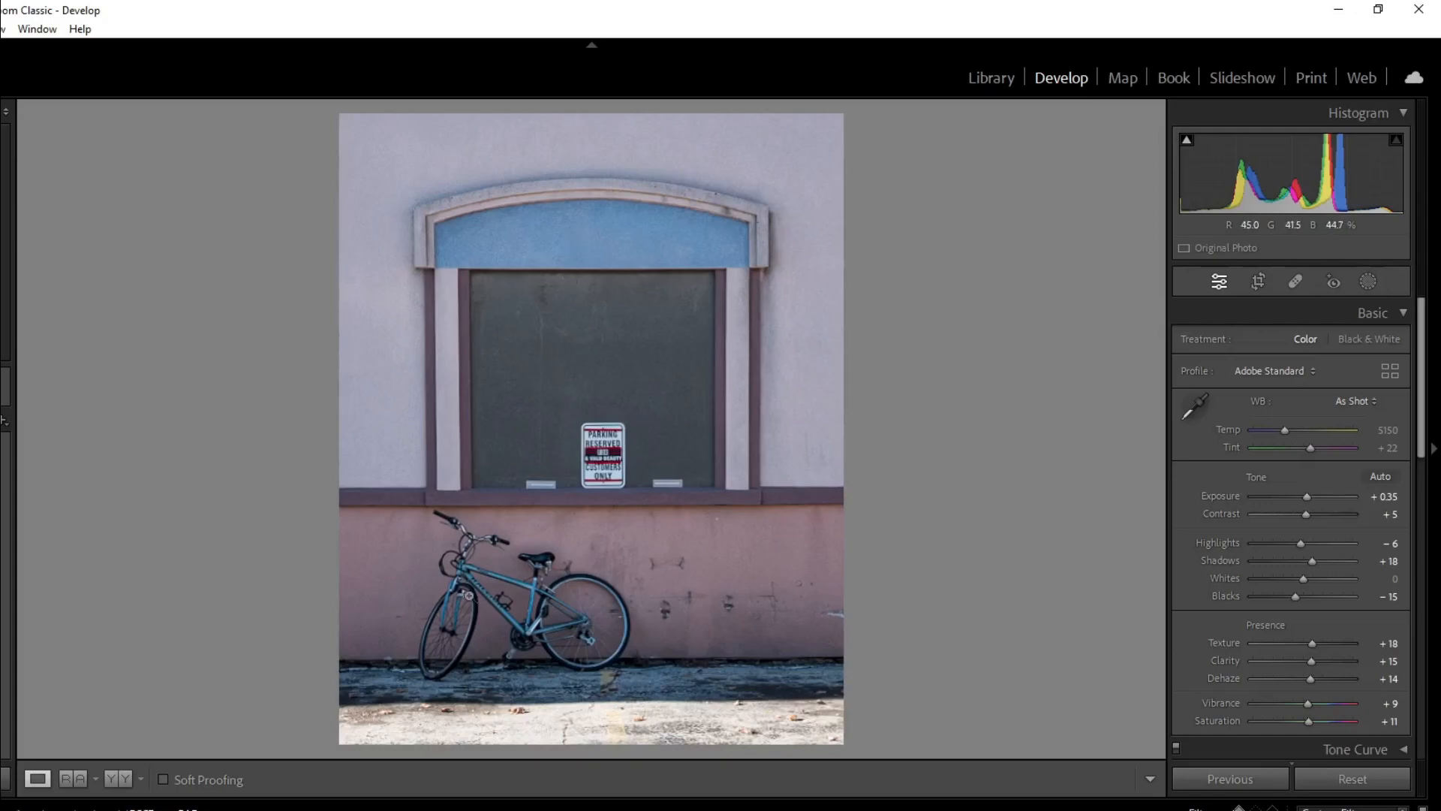
Step: Remove the bicycle photo's flag and go to the photo of the red building with the ladder
key(u)
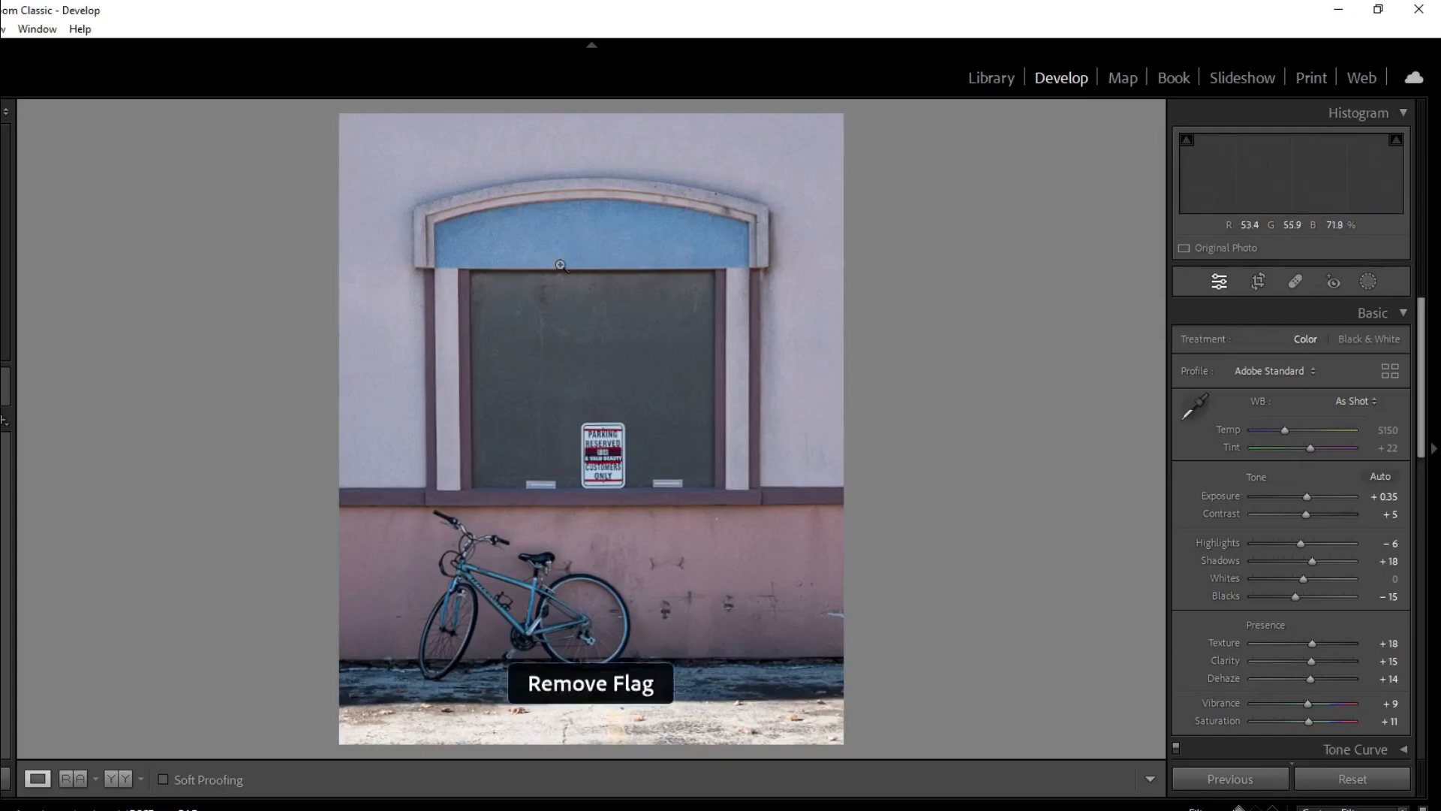
key(Right)
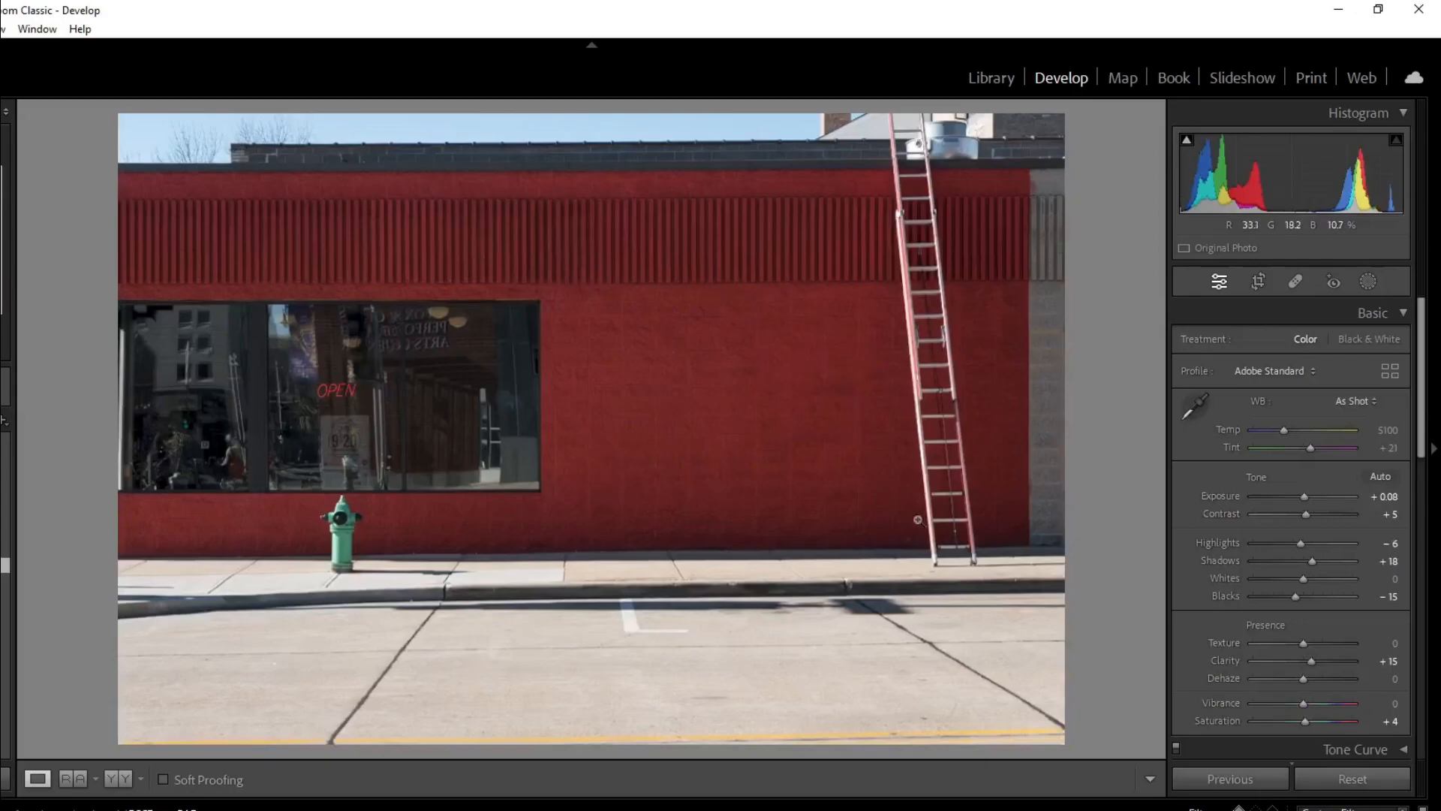
Step: Crop the red building photo tighter at its original aspect, trimming the grey wall edge and yellow road line, and straighten it by 0.13
click(1261, 282)
drag(1057, 120, 1054, 123)
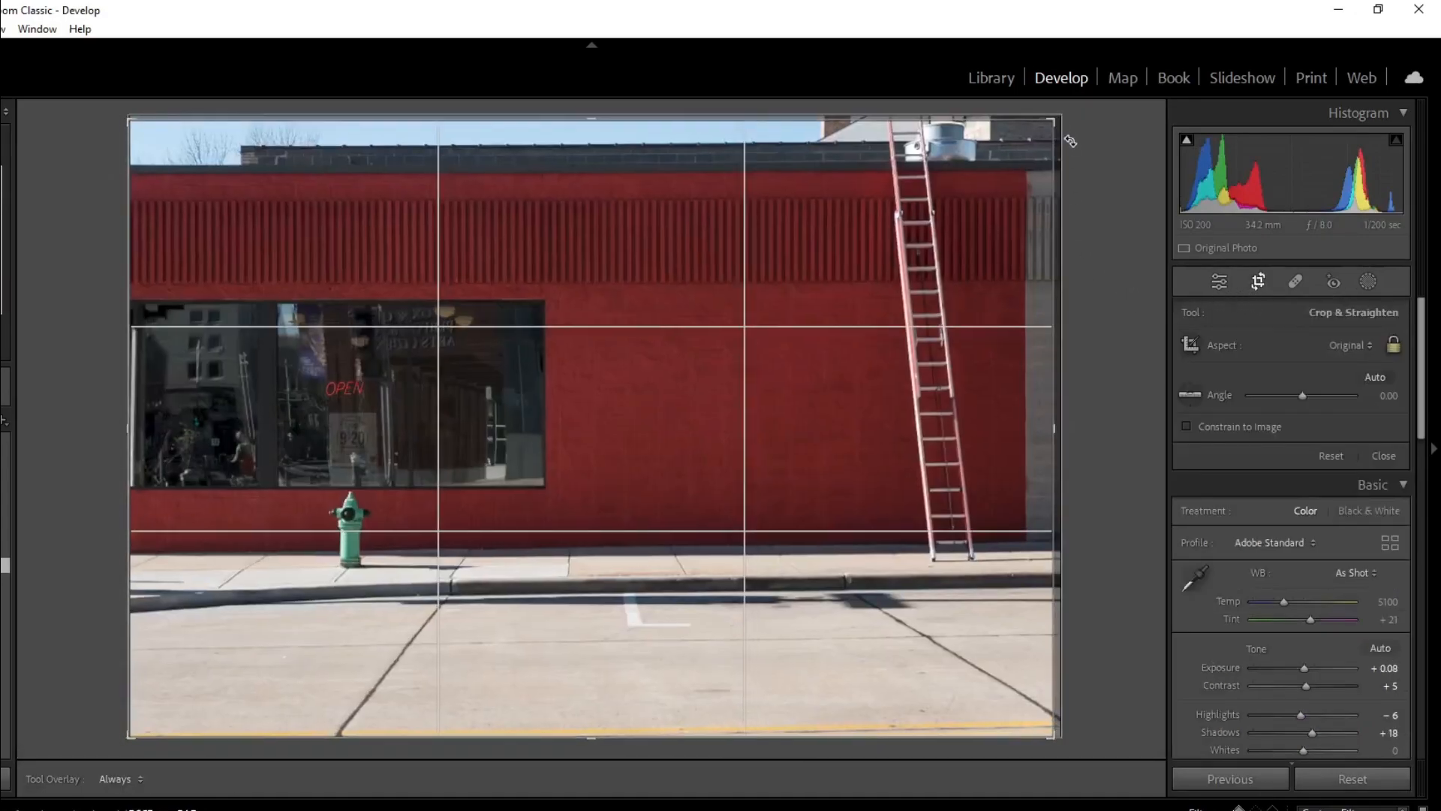
drag(1063, 746, 1034, 722)
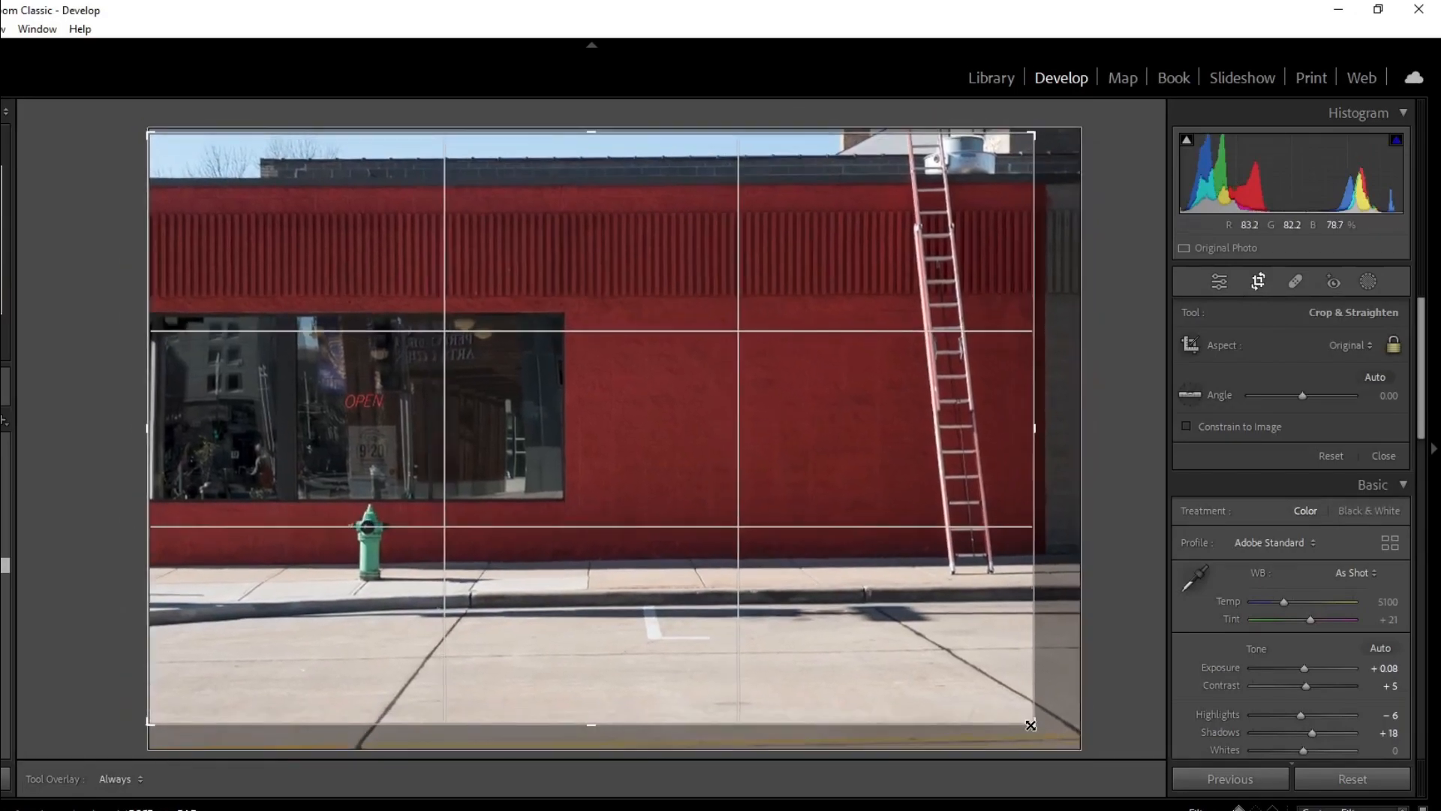
drag(1073, 647, 1075, 649)
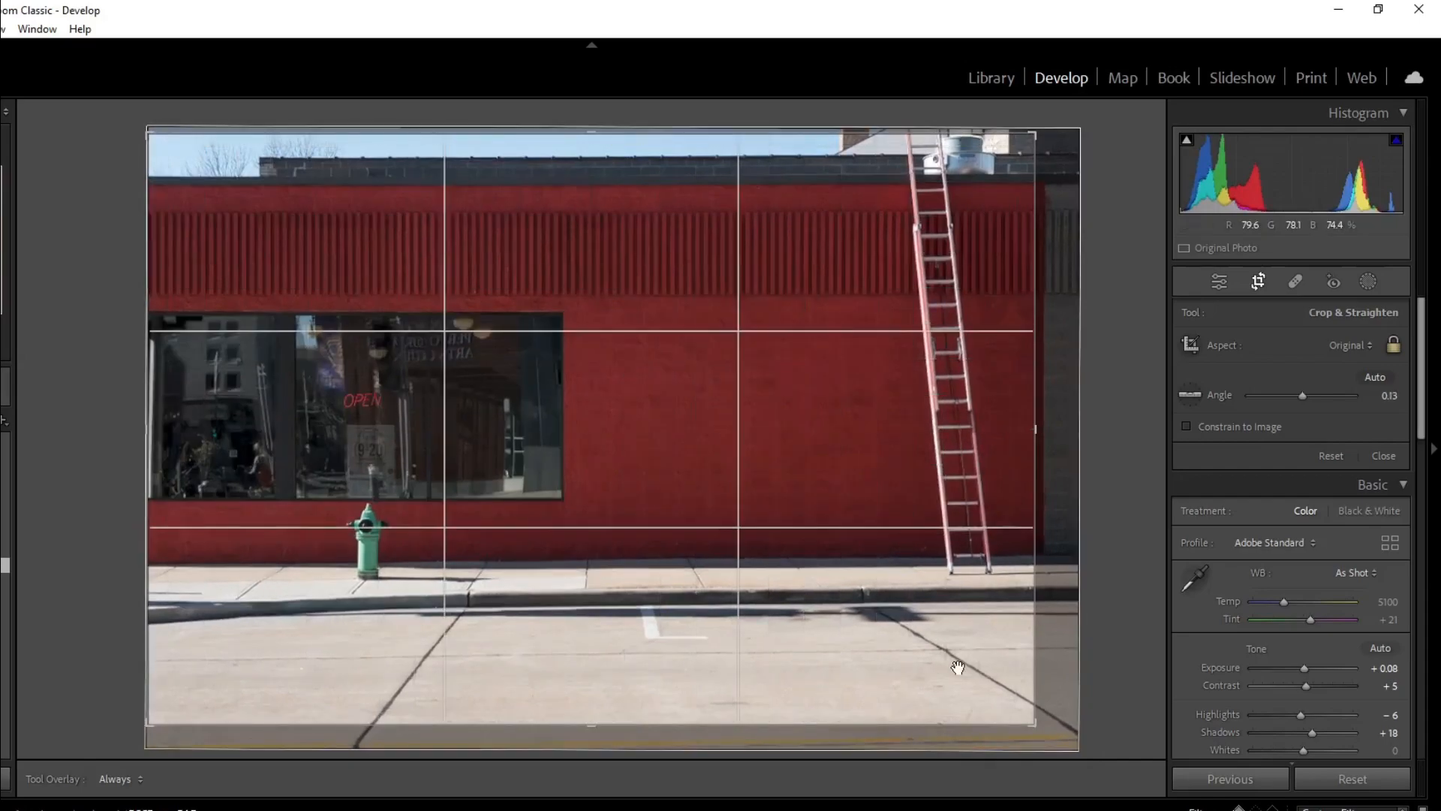
key(Return)
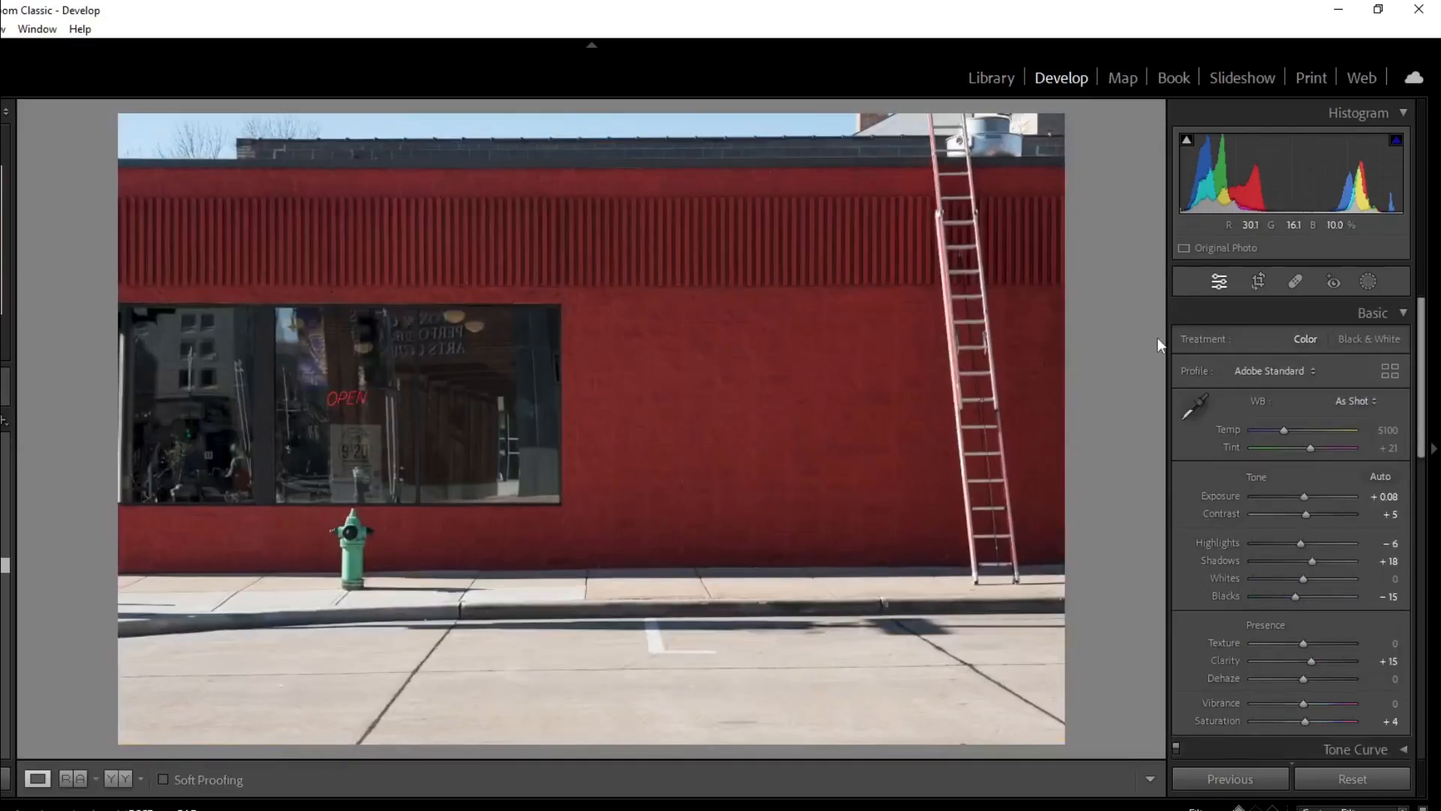
click(1258, 281)
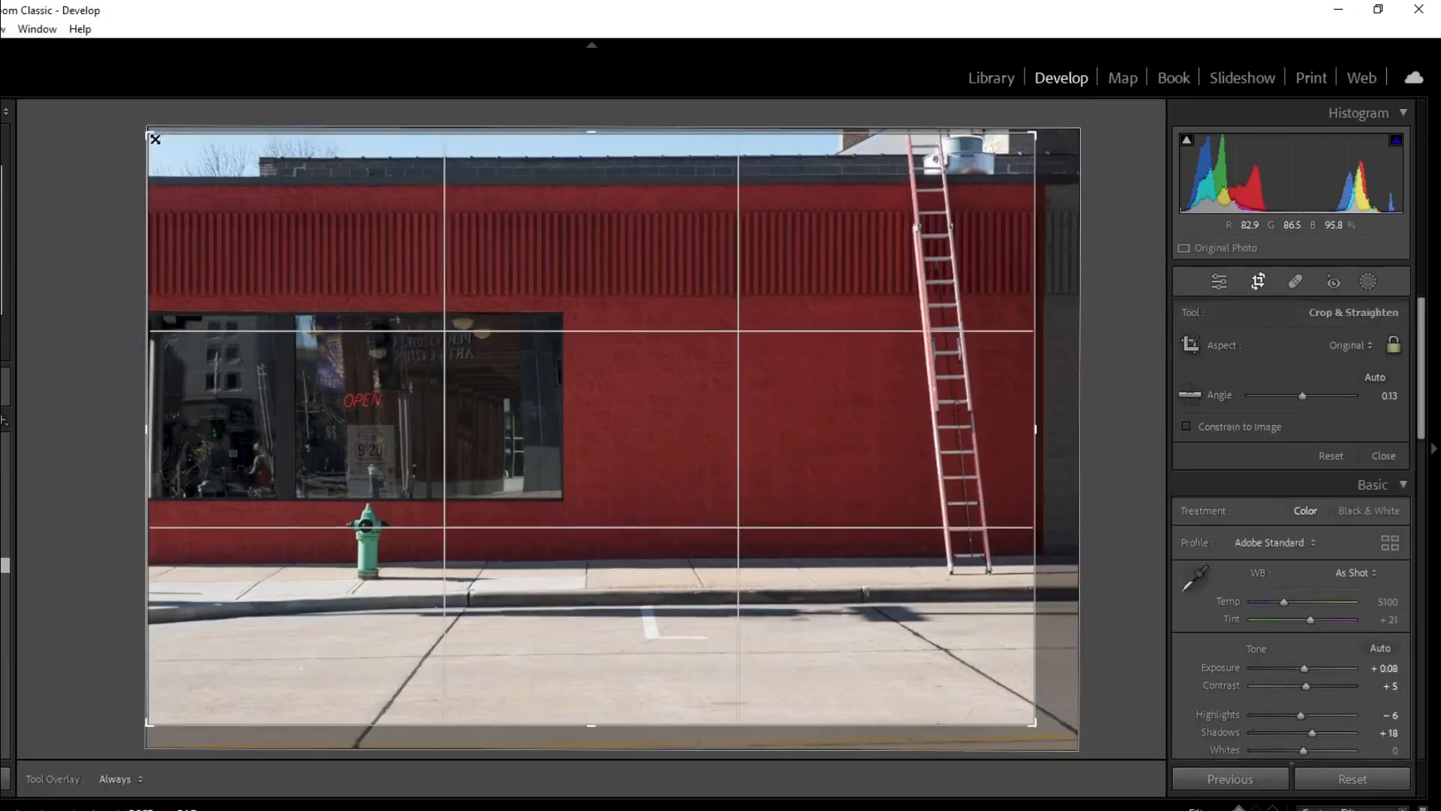
key(Return)
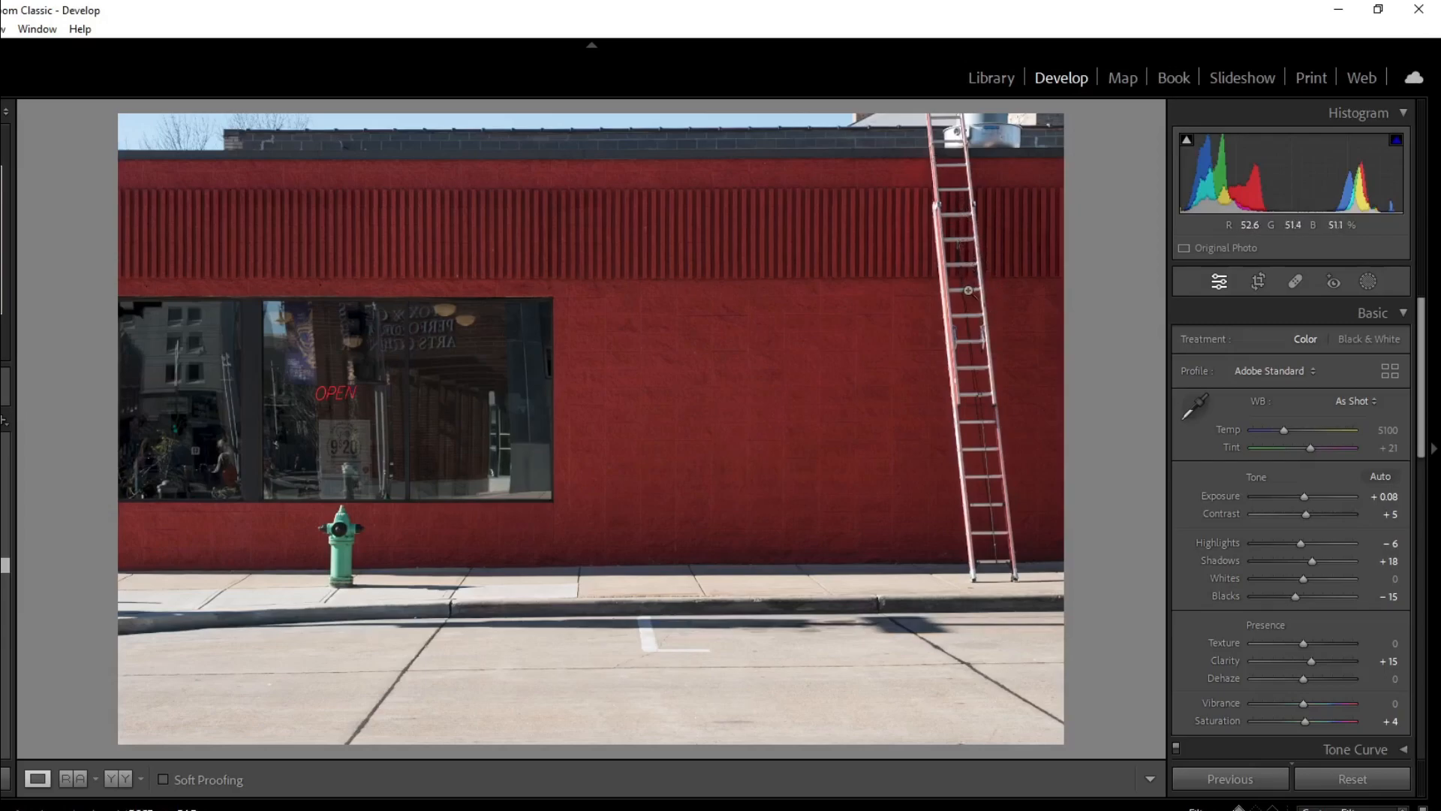
Step: Set the red building photo's Texture to +11, Exposure to +0.70 and Shadows to -16
drag(1312, 561, 1358, 559)
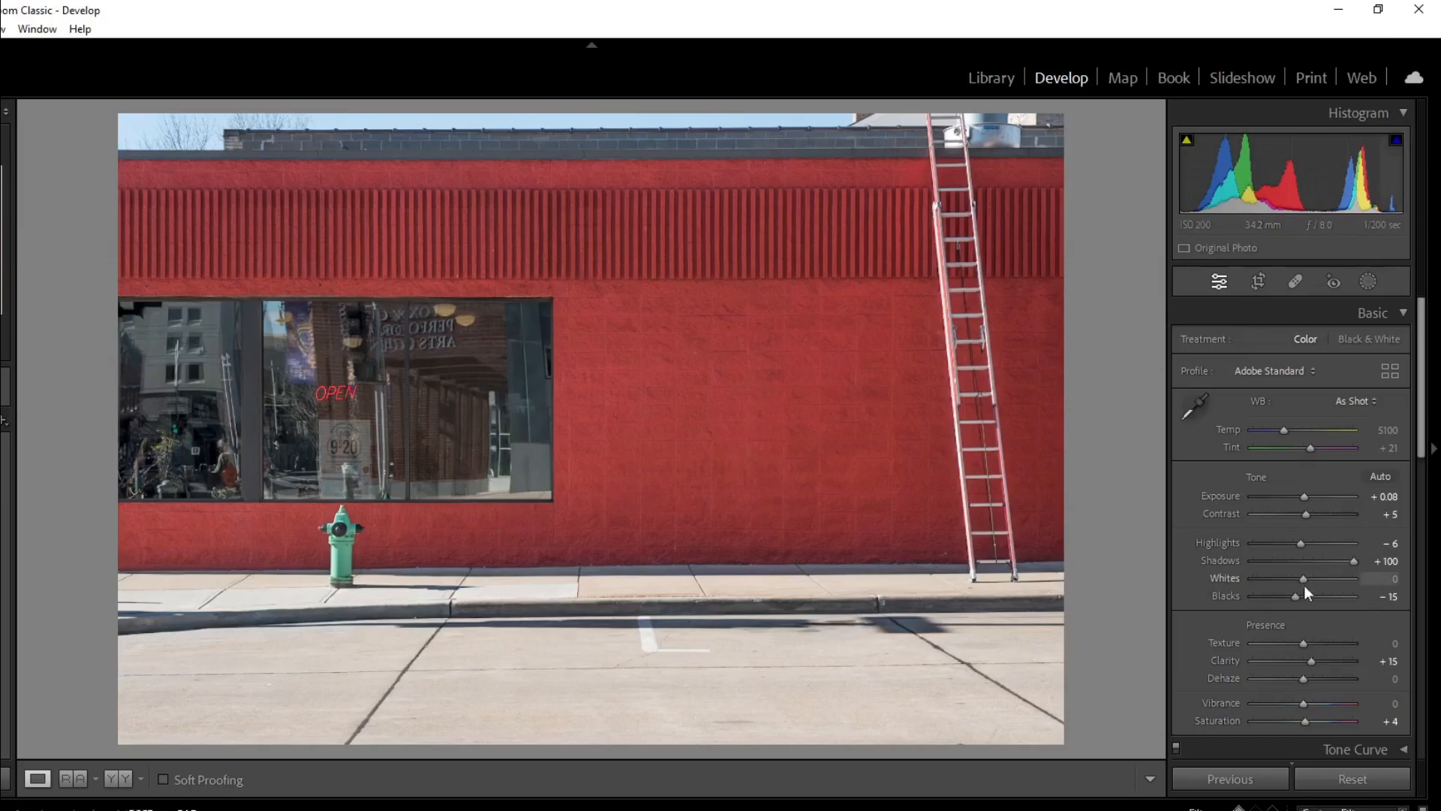
mouse_move(1336, 562)
mouse_down()
mouse_move(1280, 572)
mouse_move(1310, 564)
mouse_up()
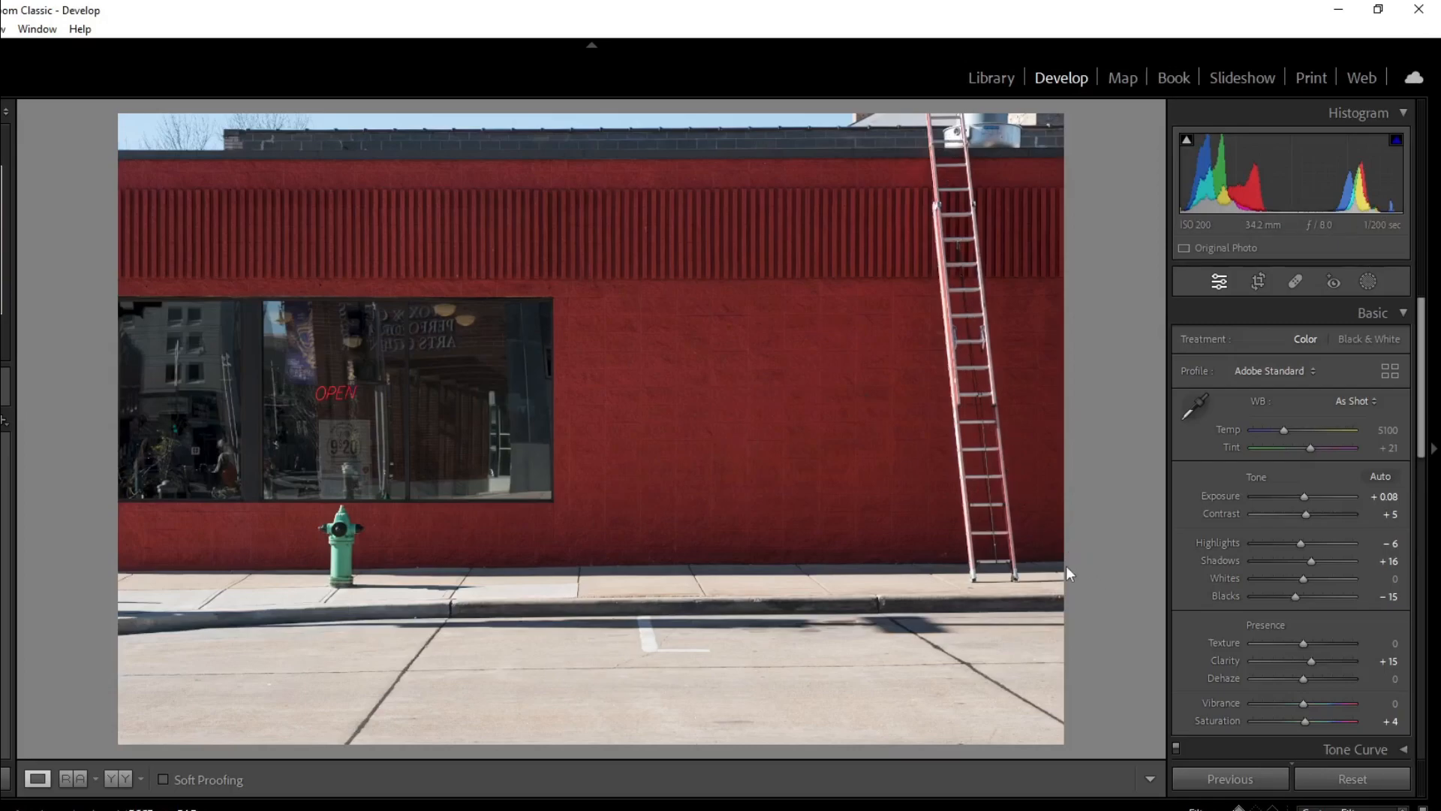
drag(1302, 644, 1312, 642)
drag(1310, 498, 1316, 502)
click(1291, 557)
drag(1292, 557, 1298, 559)
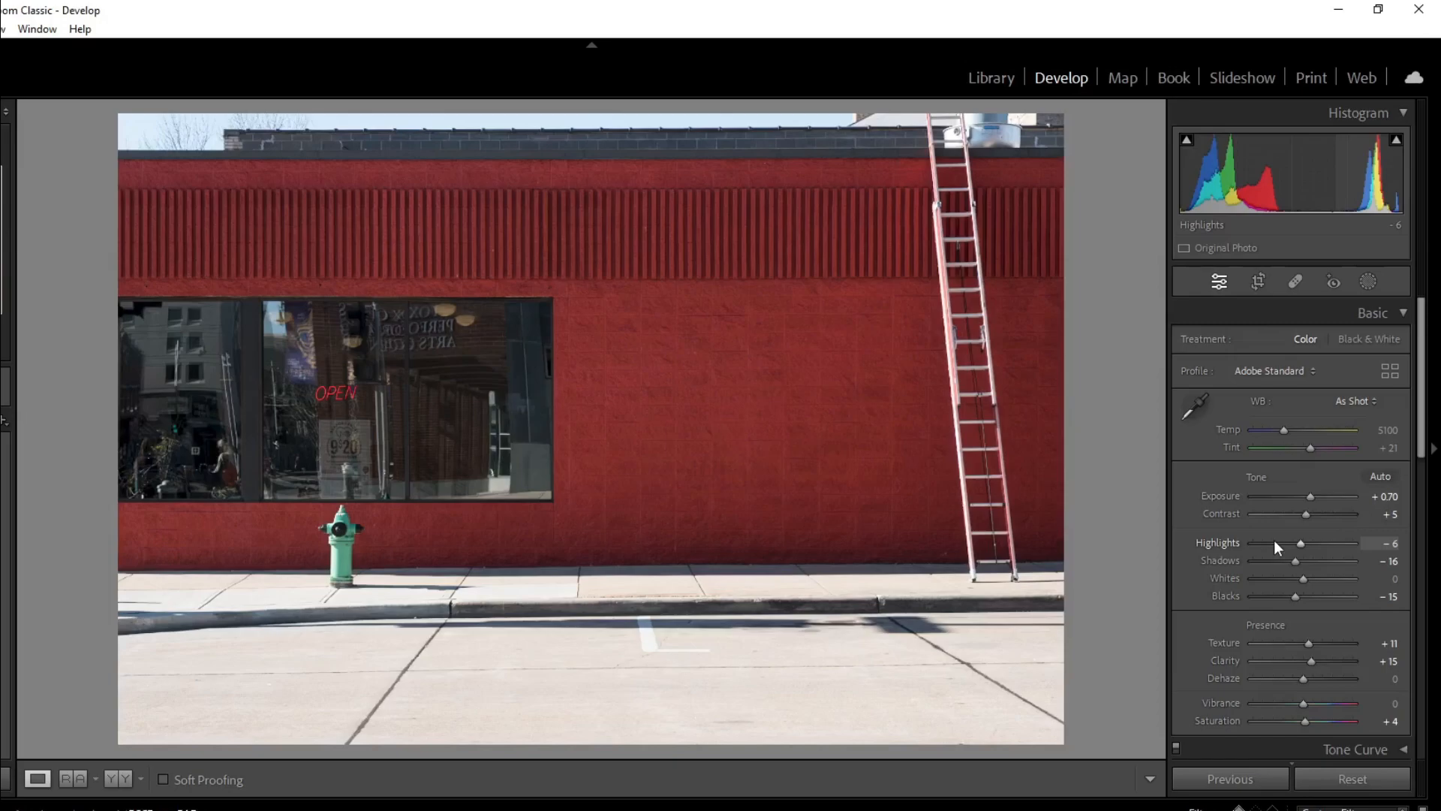
Step: Go to the photo of the RYE door and straighten its perspective with the Auto Upright correction
key(Right)
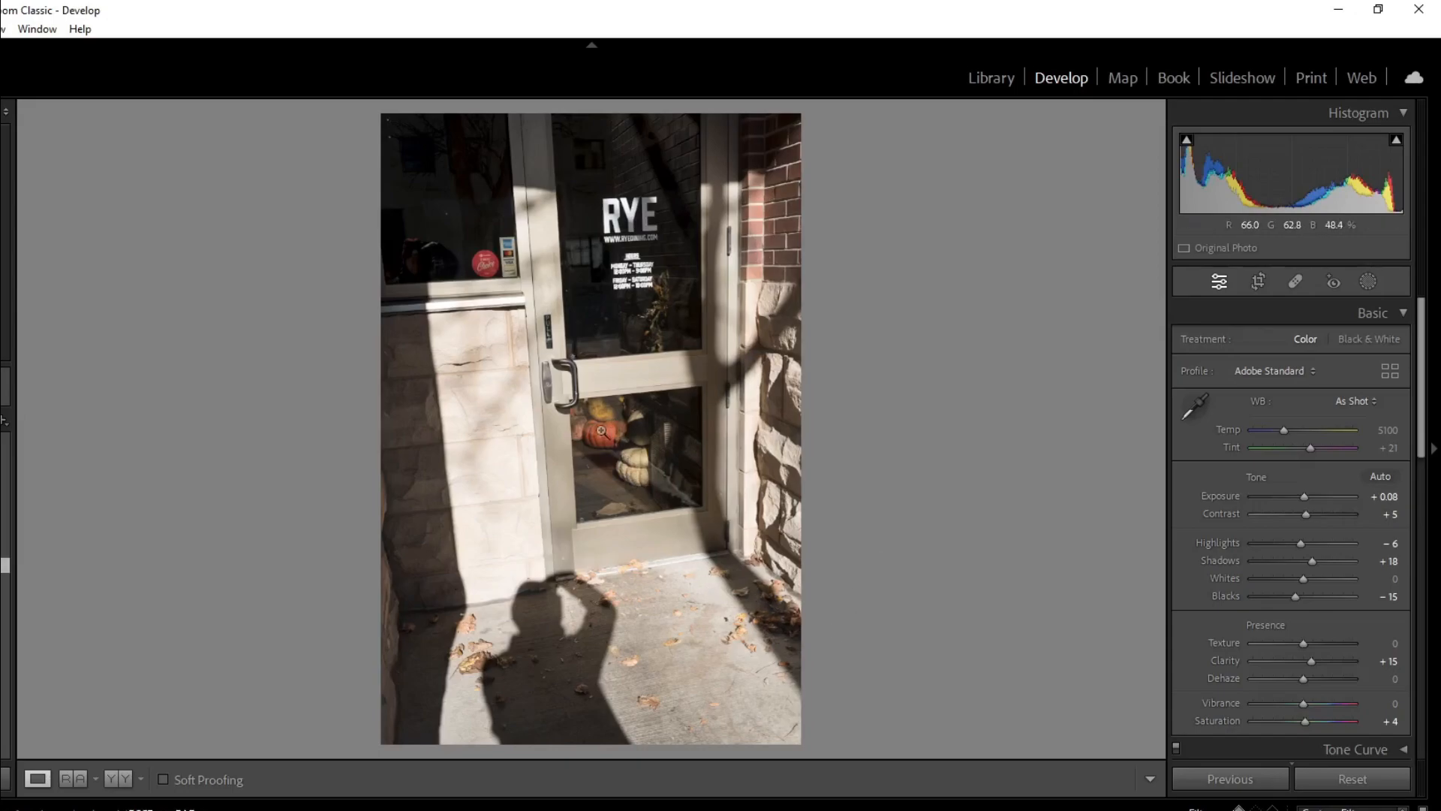
scroll(1266, 533, down, 4)
click(1296, 569)
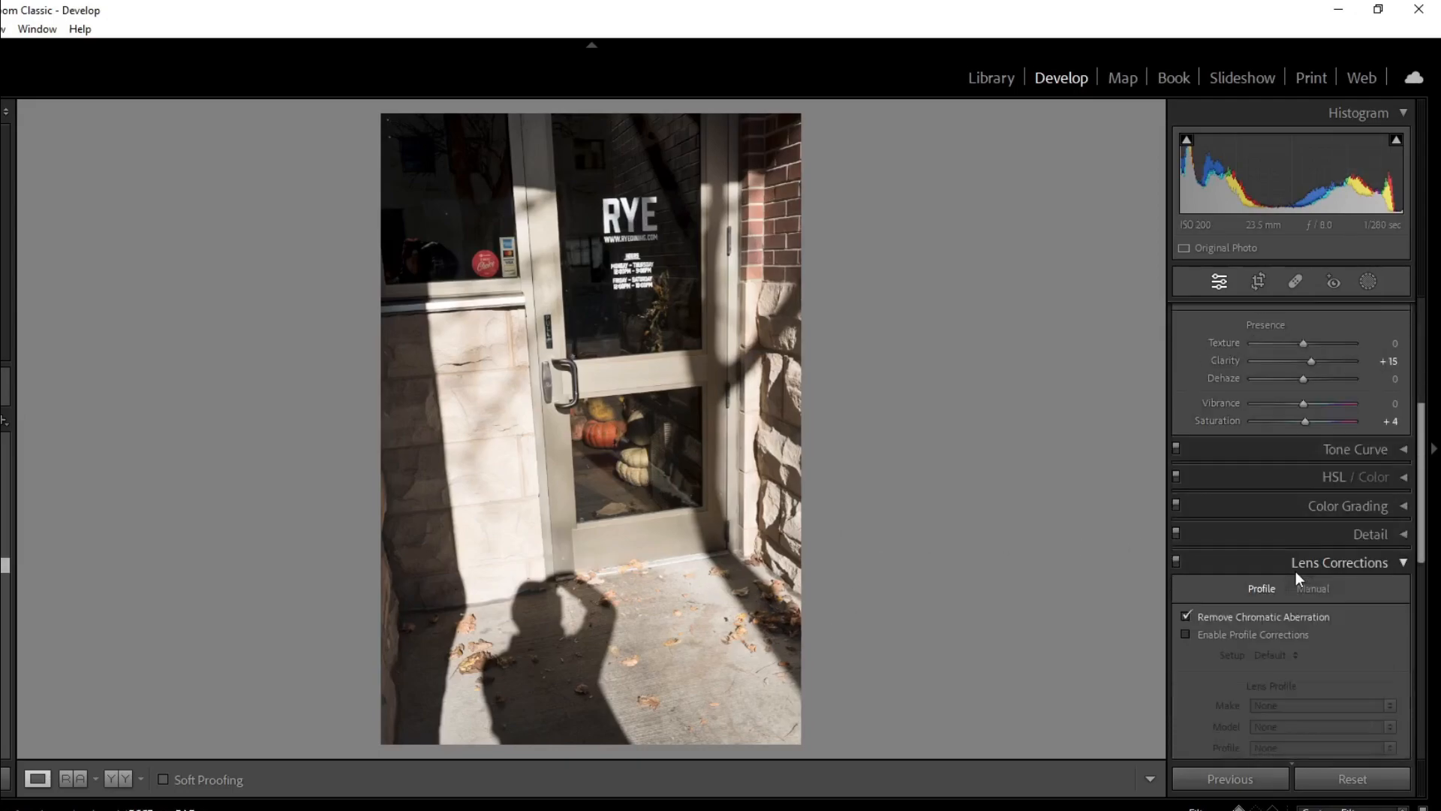
scroll(1296, 570, down, 5)
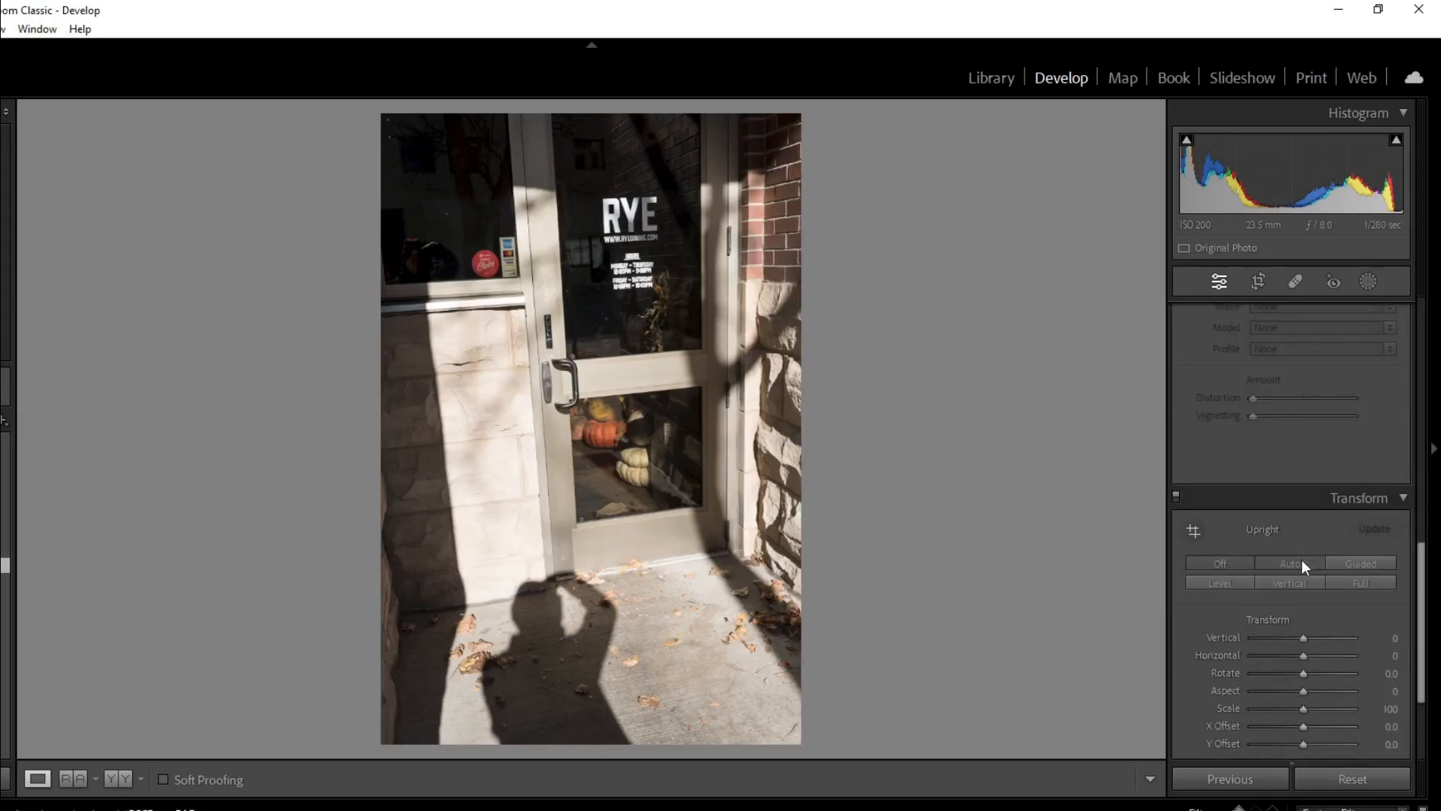
click(1302, 560)
scroll(1291, 457, up, 5)
scroll(1292, 456, up, 4)
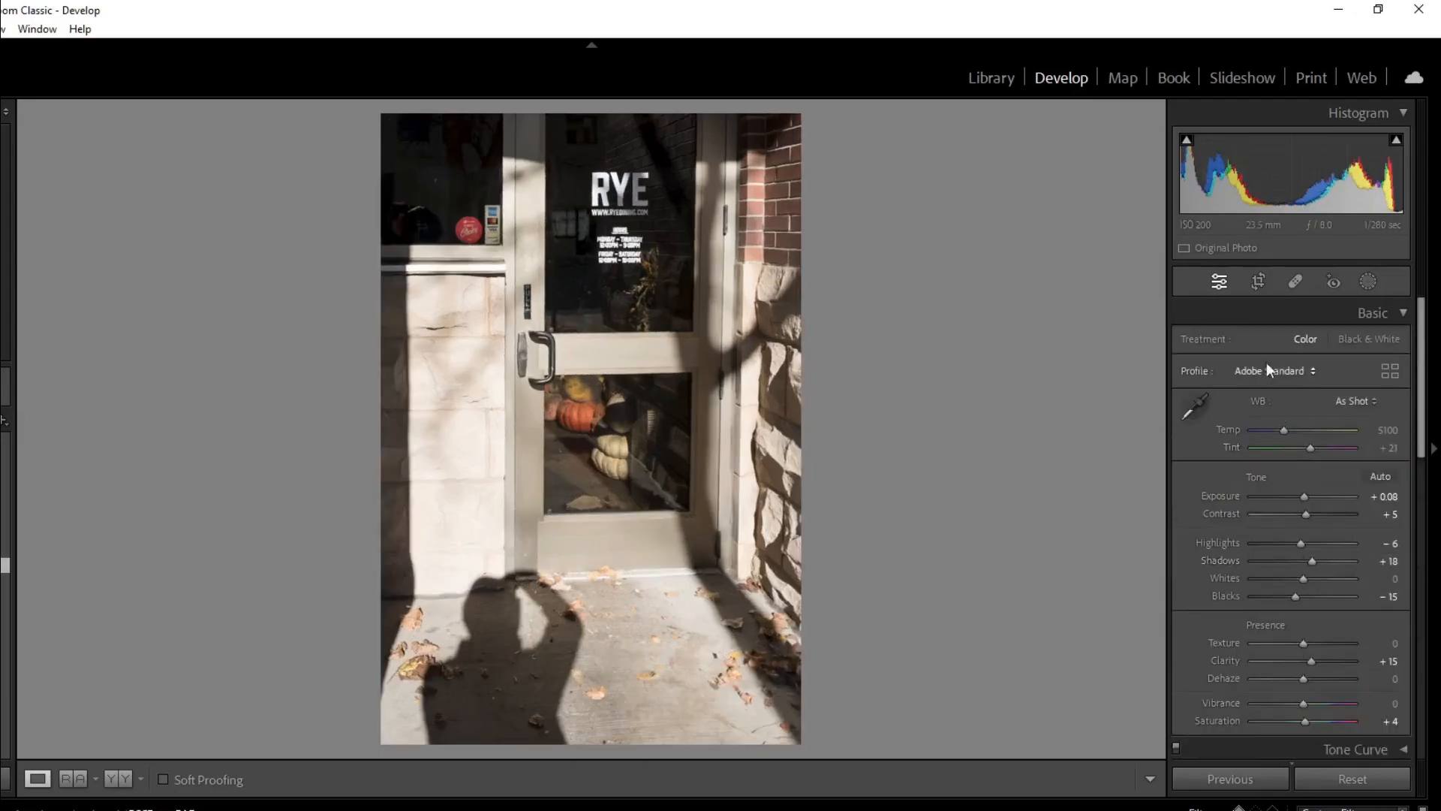
Step: Crop the RYE door photo at 4 x 5 / 8 x 10 around the lower door, pumpkins and photographer's shadow
click(1259, 282)
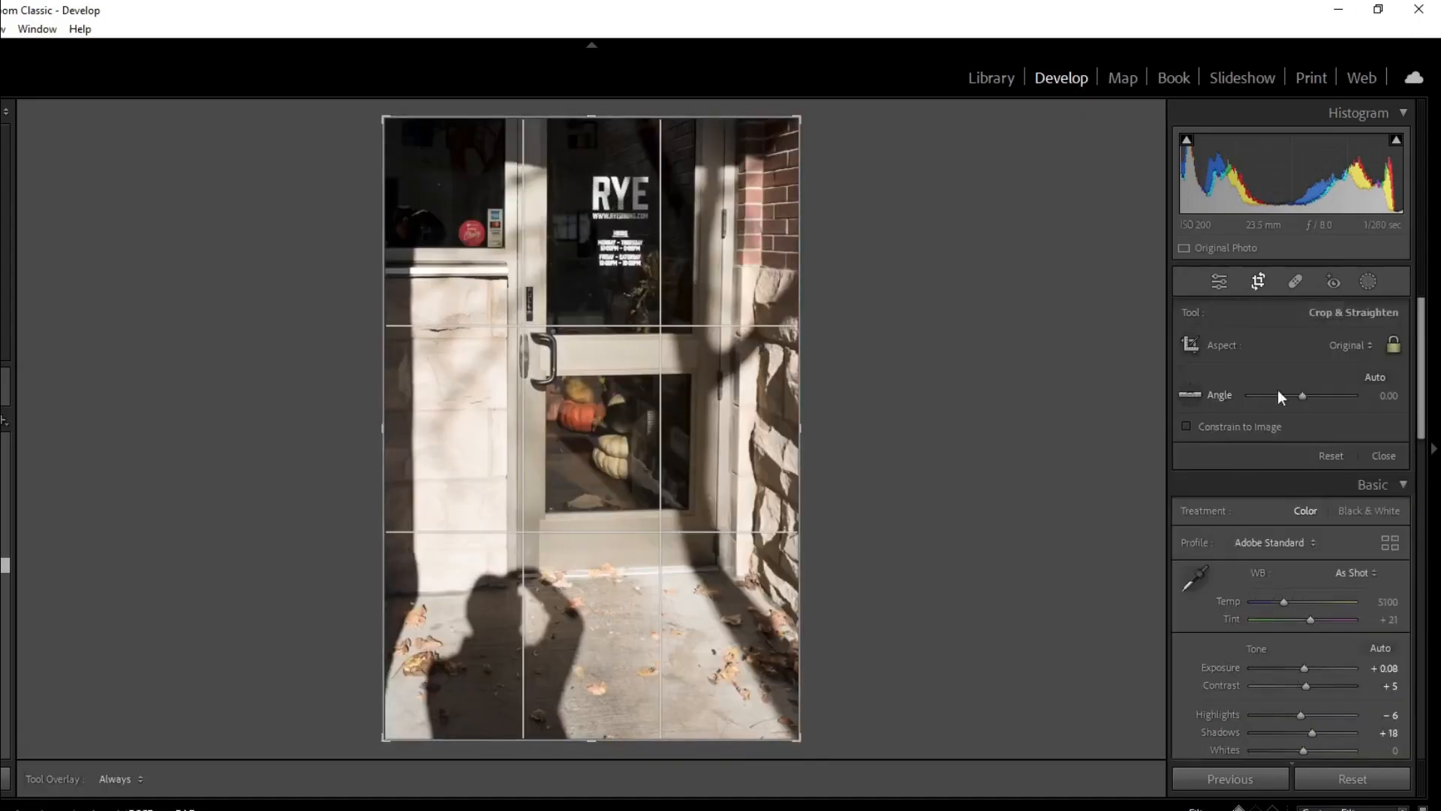
click(1345, 347)
click(1320, 450)
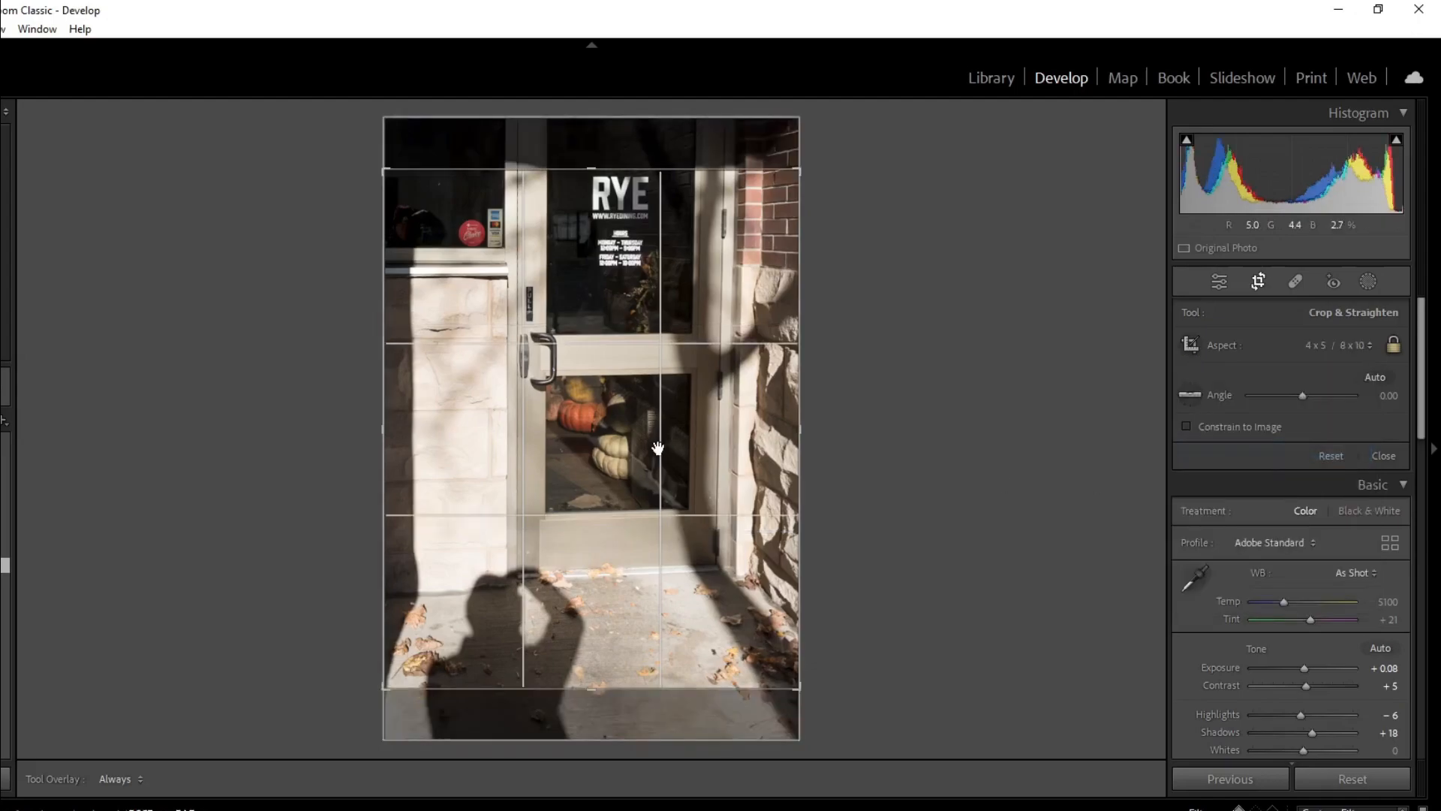
drag(799, 171, 792, 198)
key(Return)
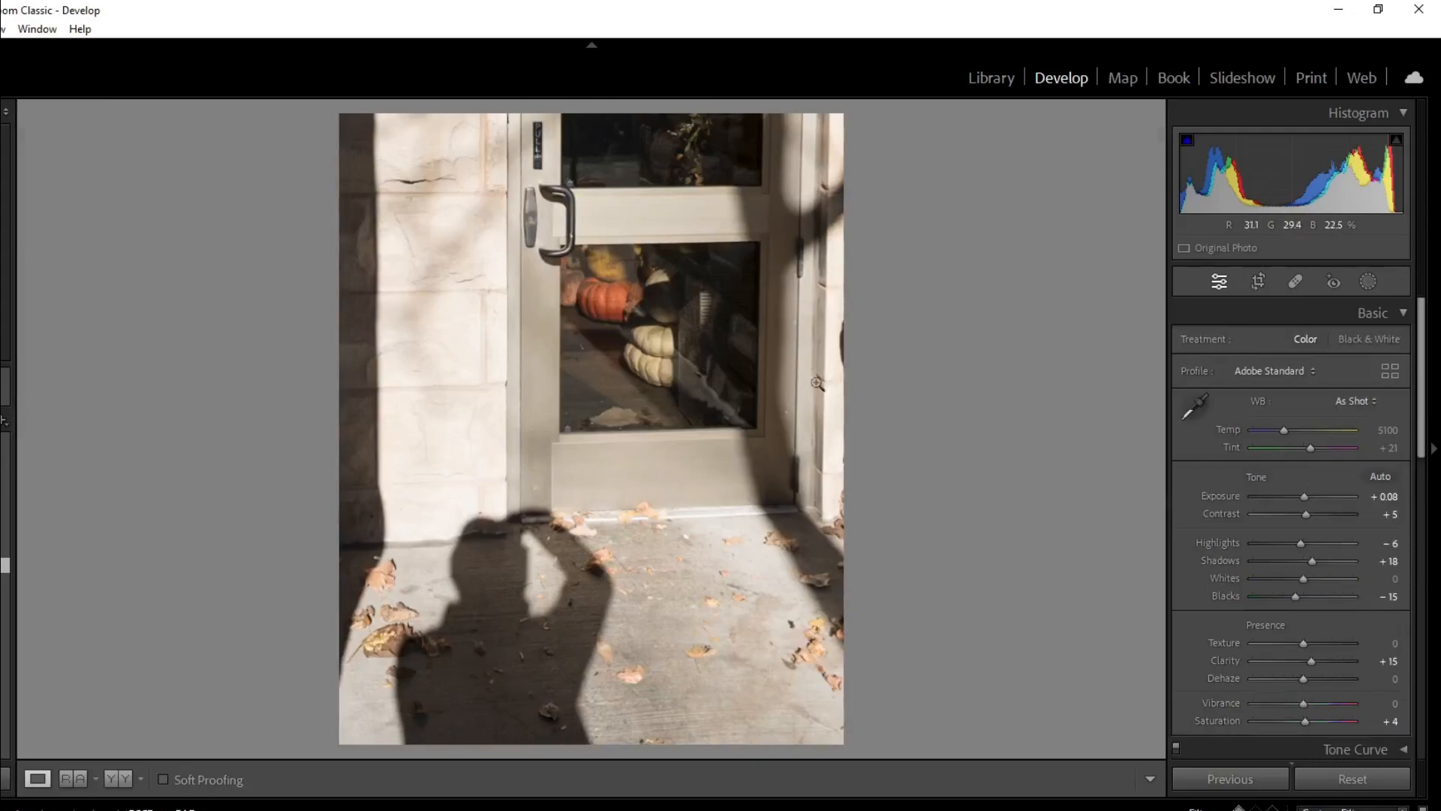
Step: Set the door photo's Highlights to -72, Temp to 4895 and Shadows to -30
drag(1283, 544, 1268, 548)
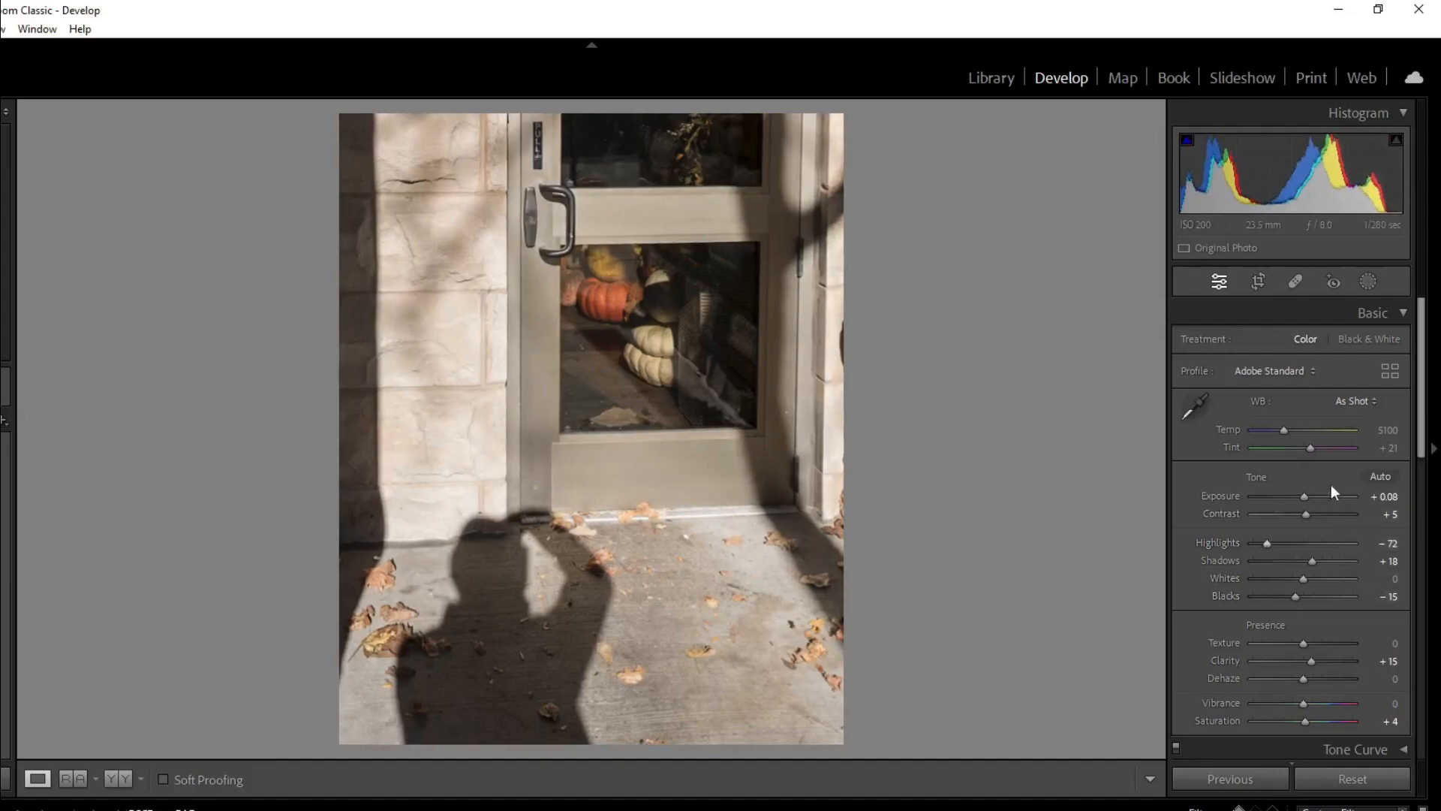
drag(1286, 429, 1282, 429)
mouse_move(1312, 561)
mouse_down()
mouse_move(1339, 564)
mouse_move(1263, 571)
mouse_move(1288, 566)
mouse_up()
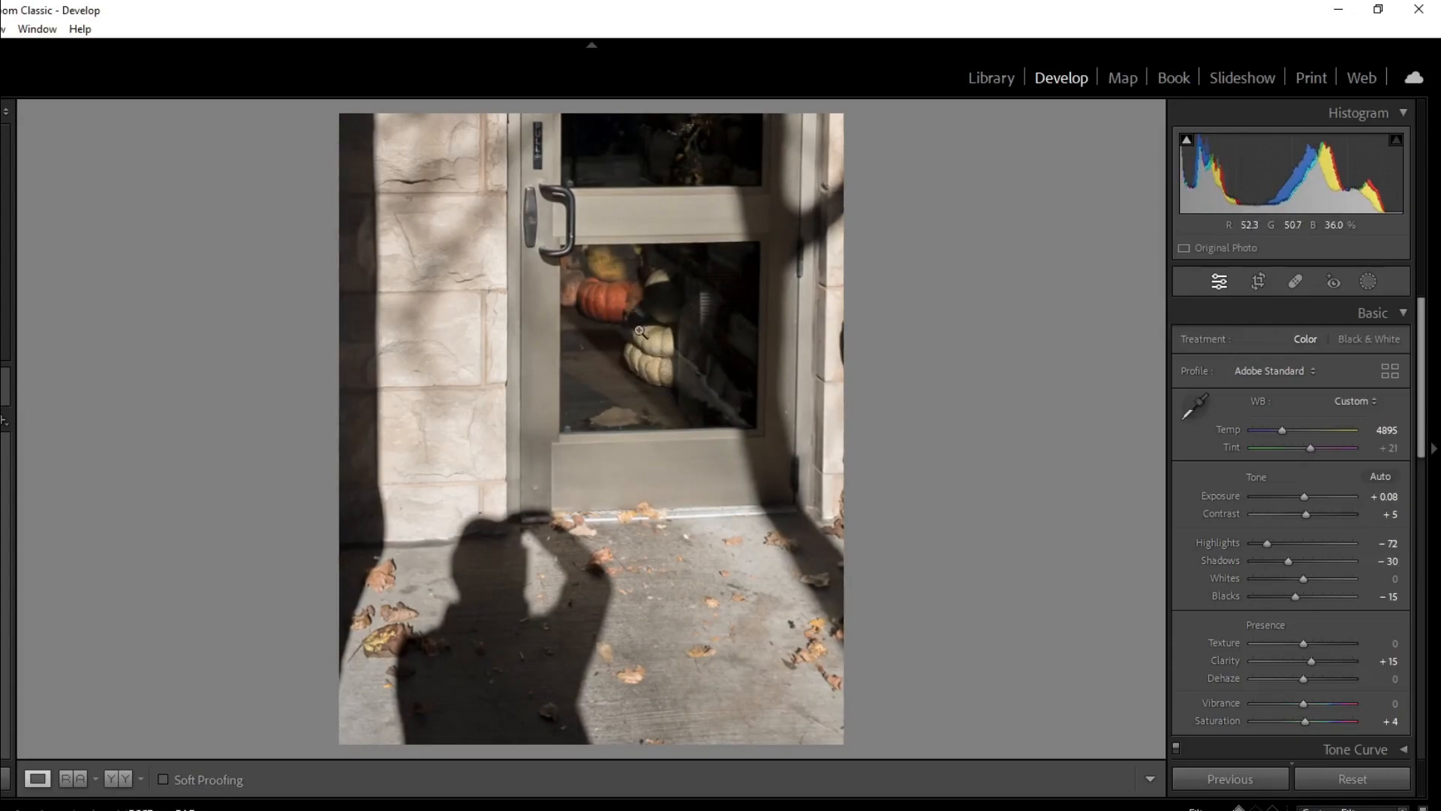
Step: Paint a brush mask over the pumpkins behind the door glass and set the mask's Exposure to 0.77
click(1361, 285)
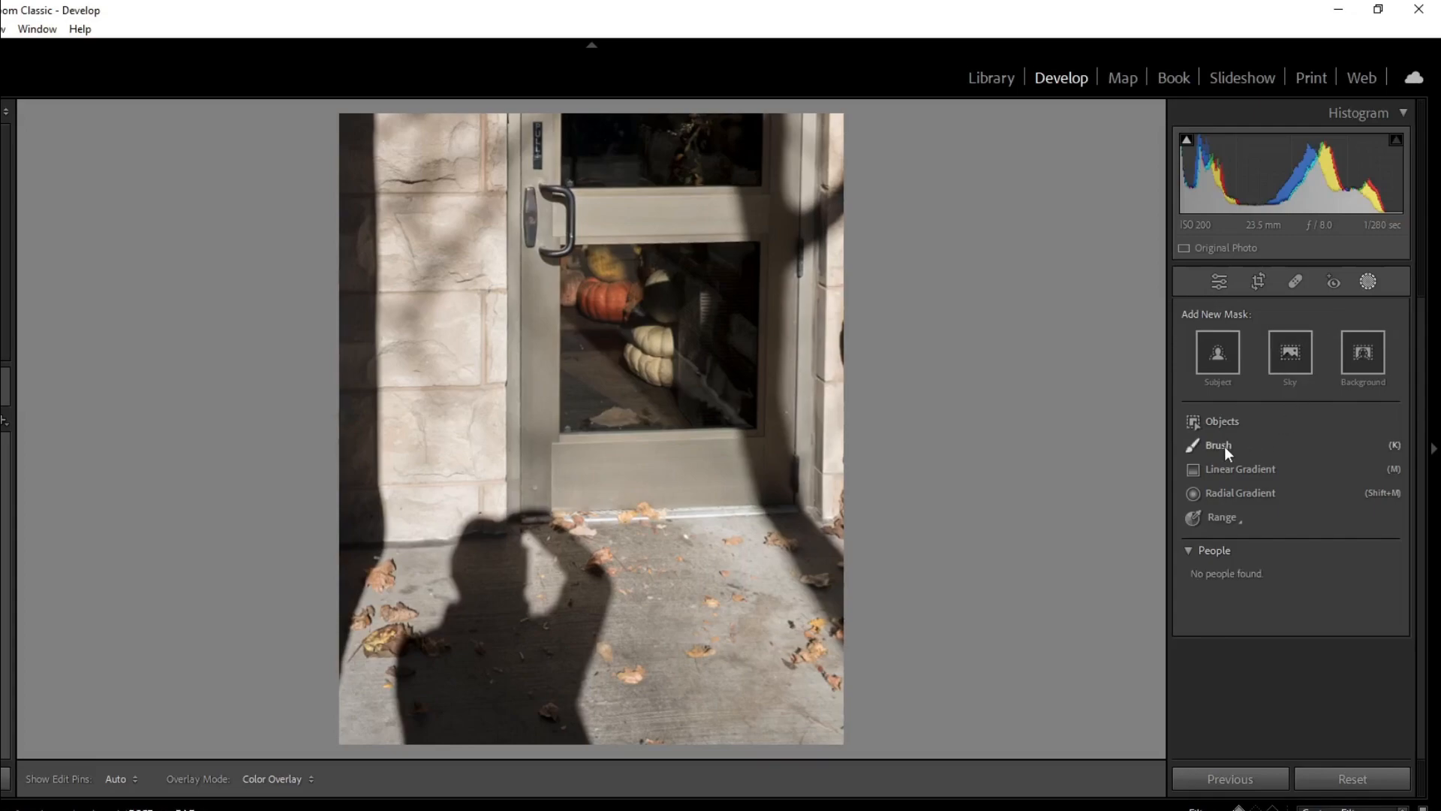
click(1223, 446)
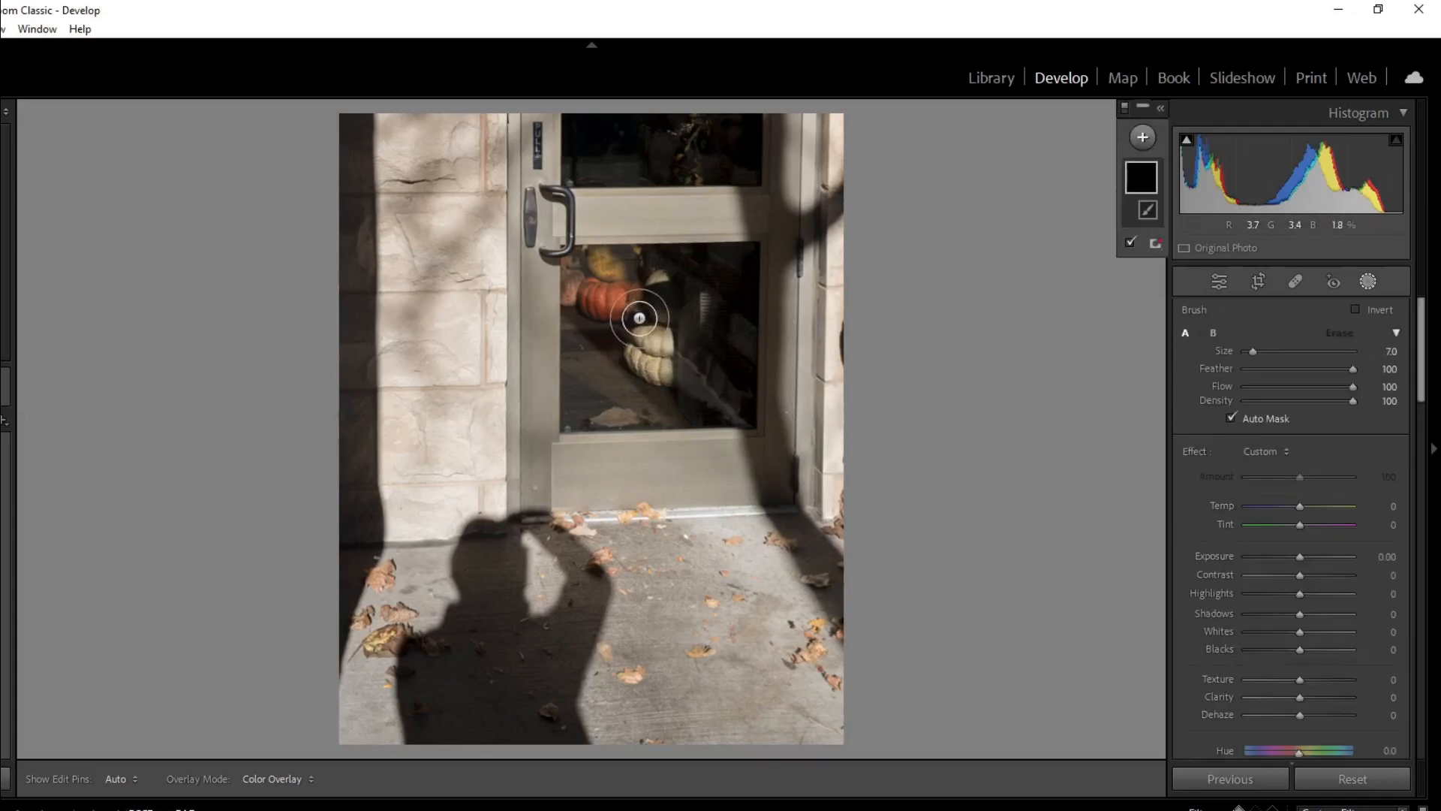
key(h)
mouse_move(614, 260)
mouse_down()
mouse_move(609, 293)
mouse_move(589, 290)
mouse_up()
mouse_move(656, 346)
mouse_down()
mouse_move(649, 364)
mouse_move(653, 348)
mouse_move(679, 372)
mouse_up()
drag(1304, 551, 1313, 551)
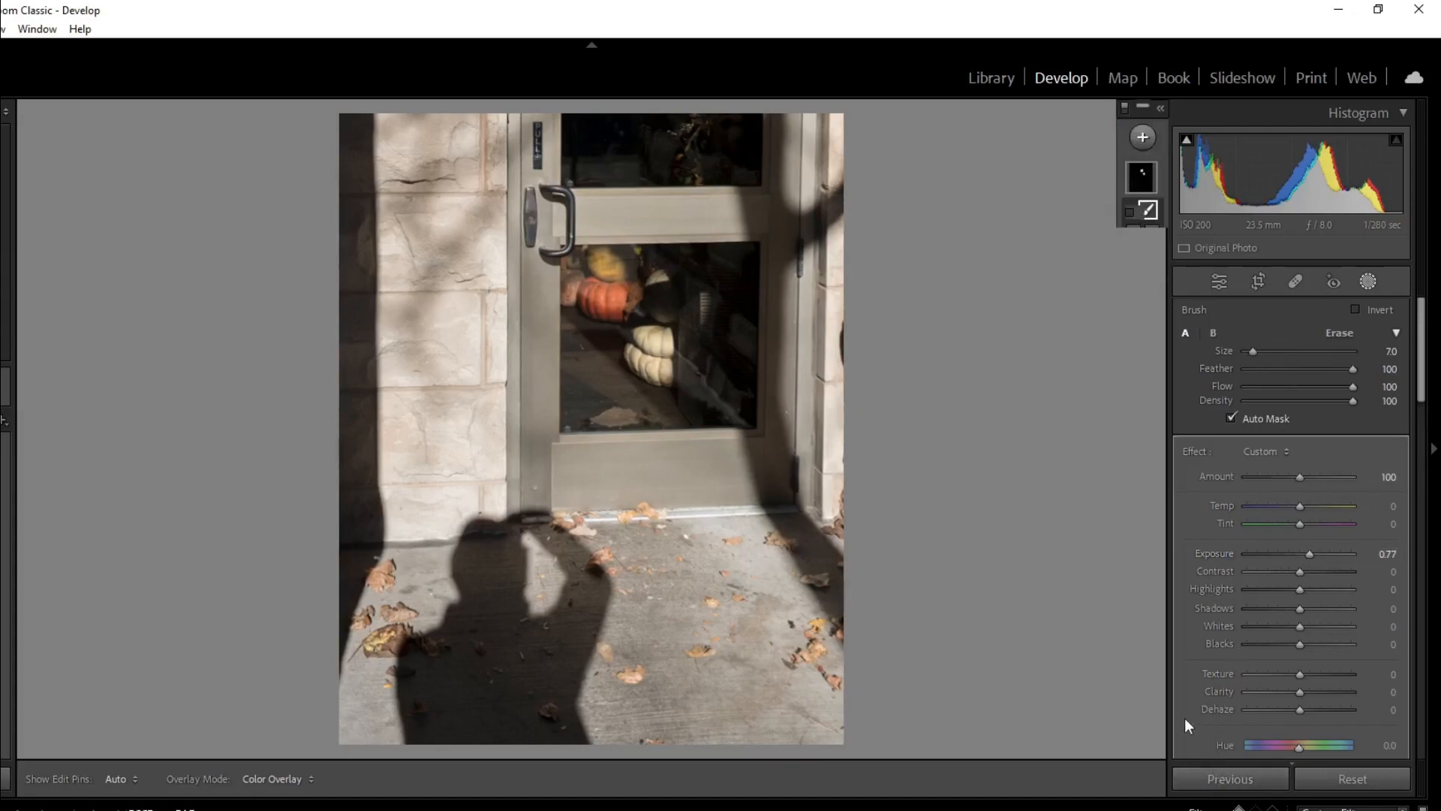
click(931, 569)
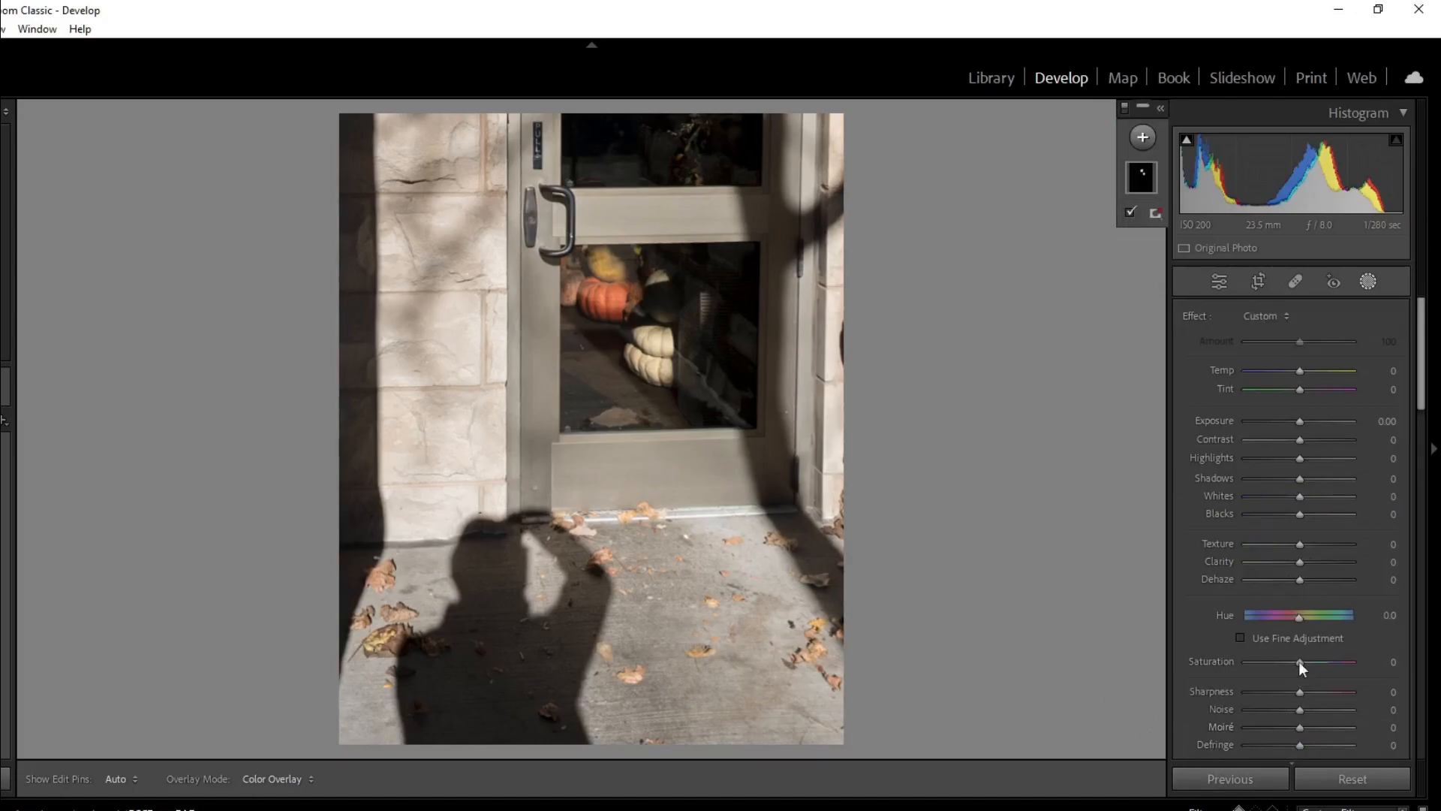
Step: Set the door photo's overall Vibrance to +19
click(1259, 283)
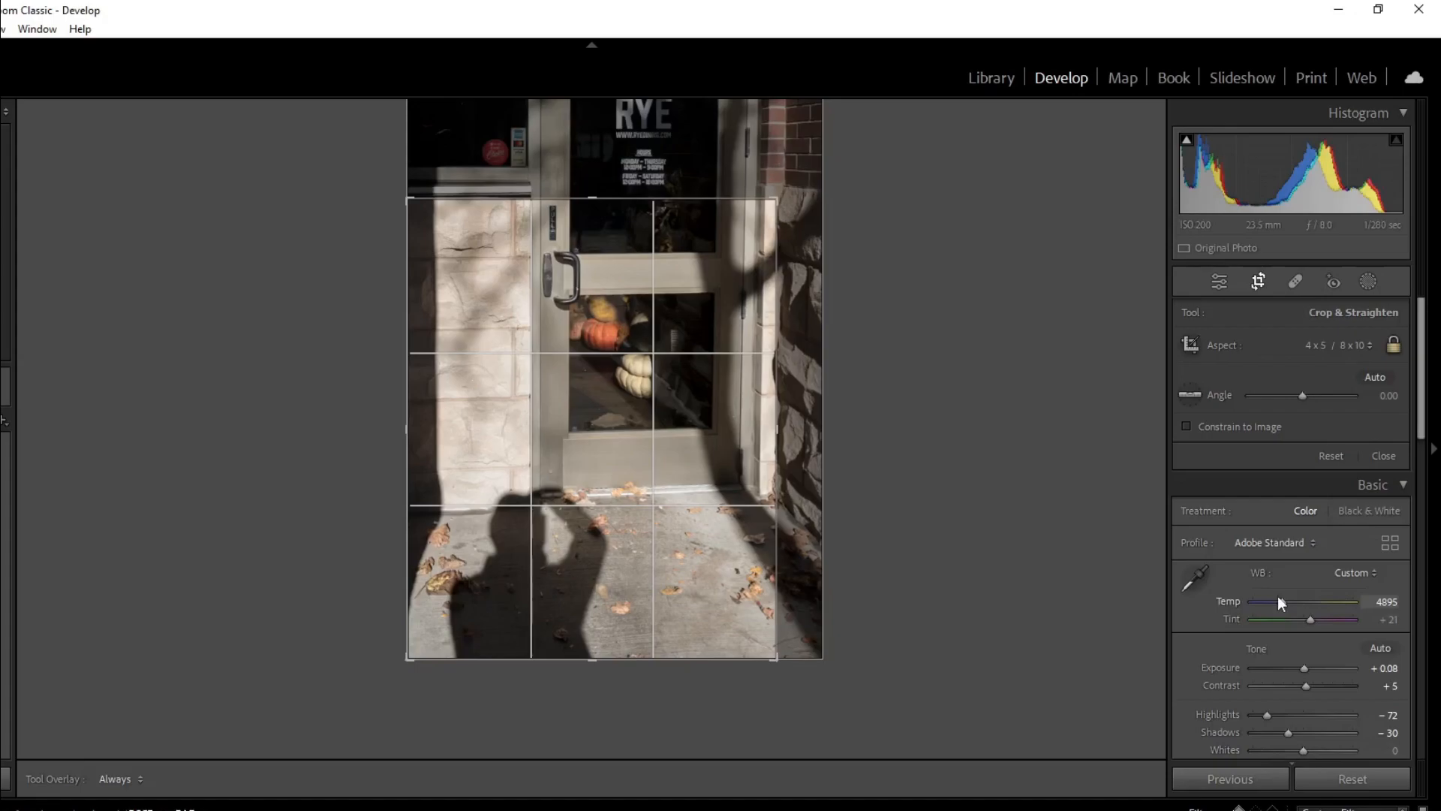
key(Return)
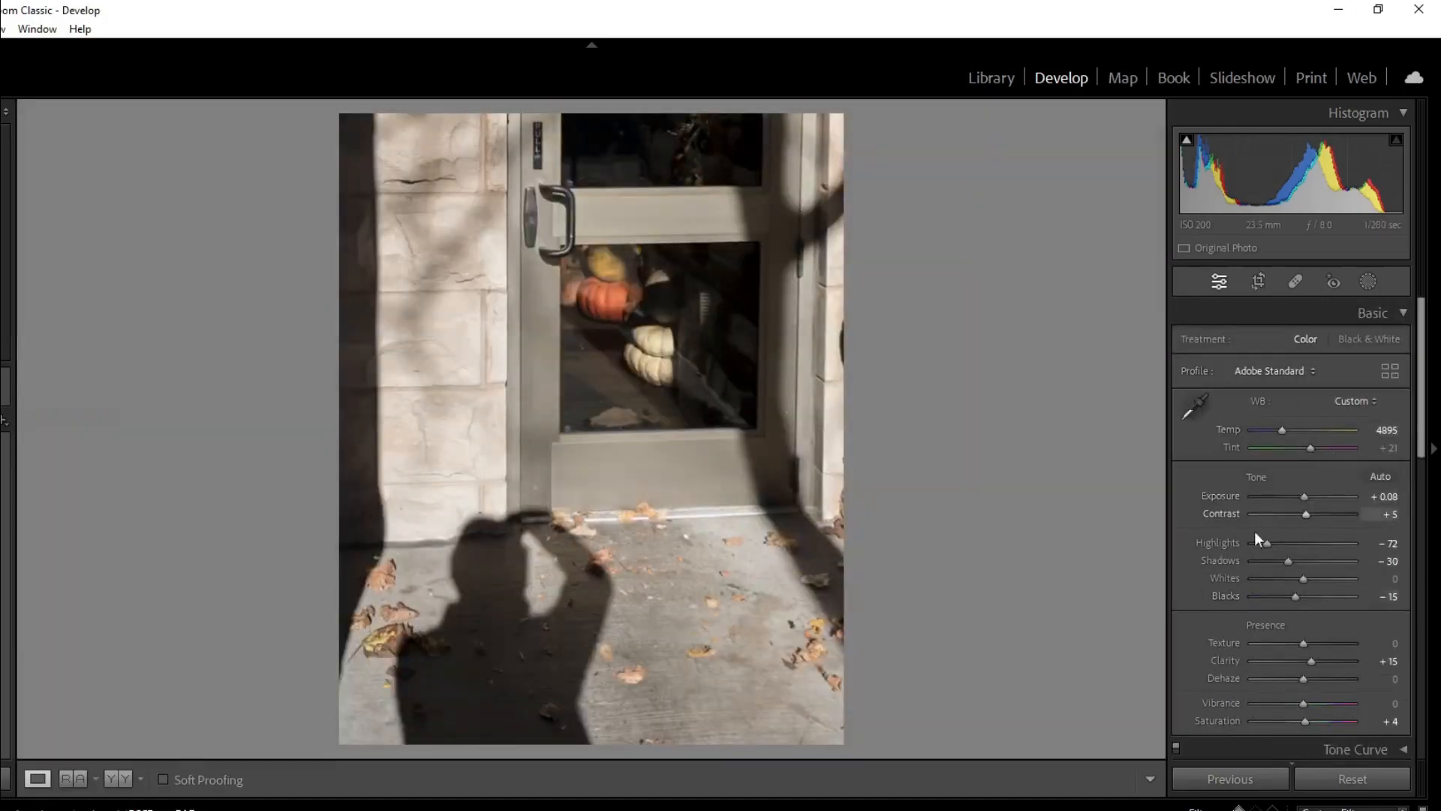
drag(1296, 704, 1314, 704)
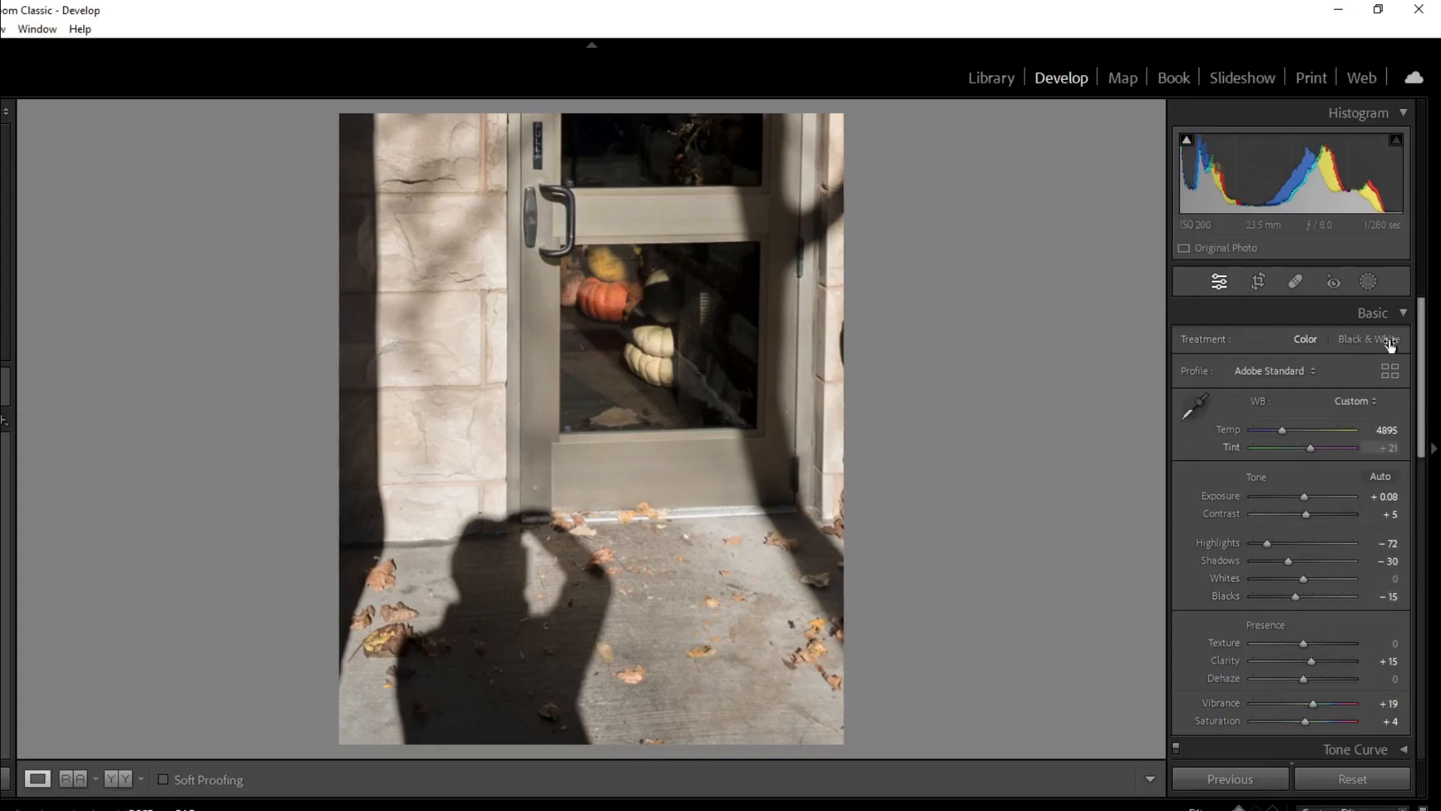
Step: Raise the orange pumpkin's color saturation with the targeted HSL adjustment to Red +19 and Orange +52
scroll(1365, 489, down, 5)
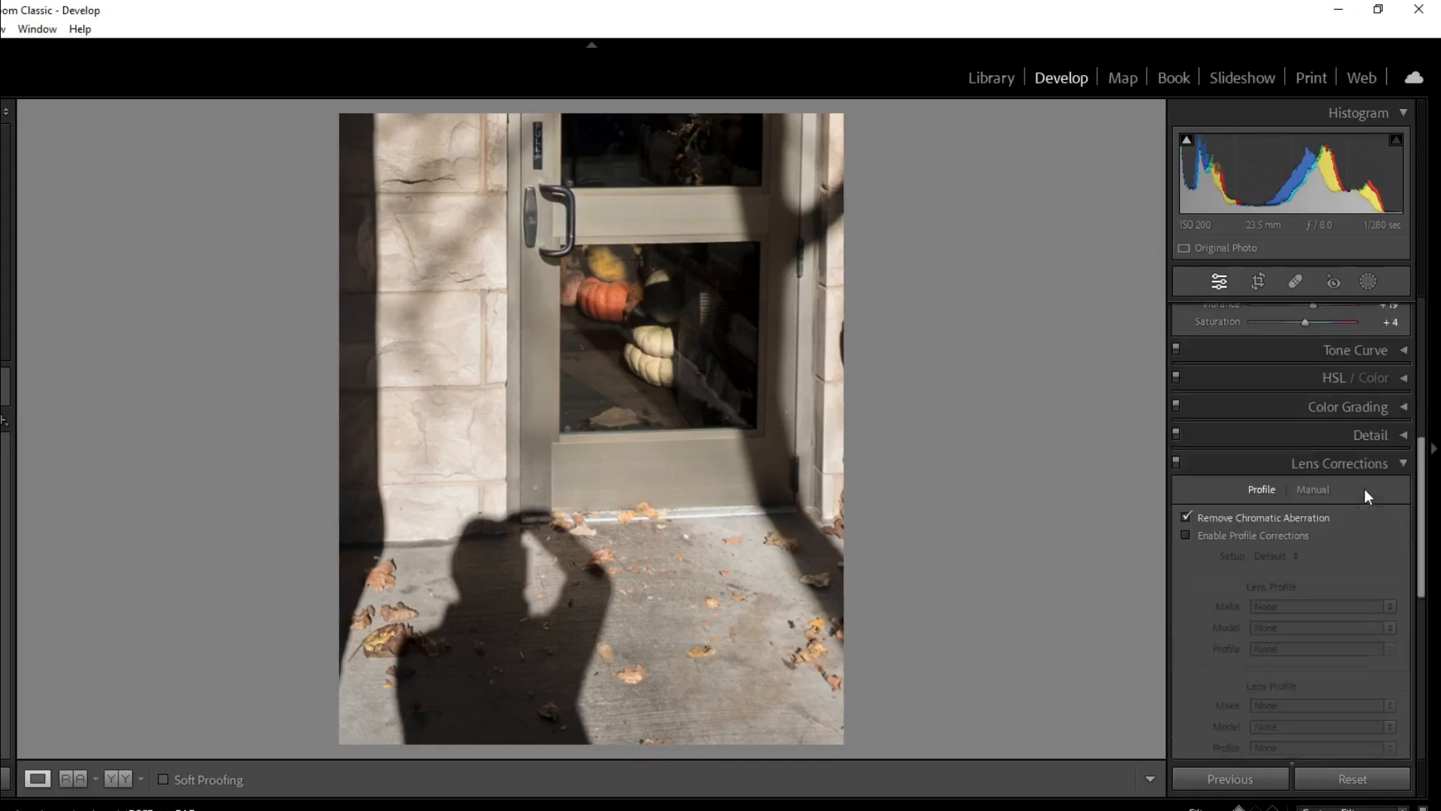
click(1402, 379)
click(1185, 433)
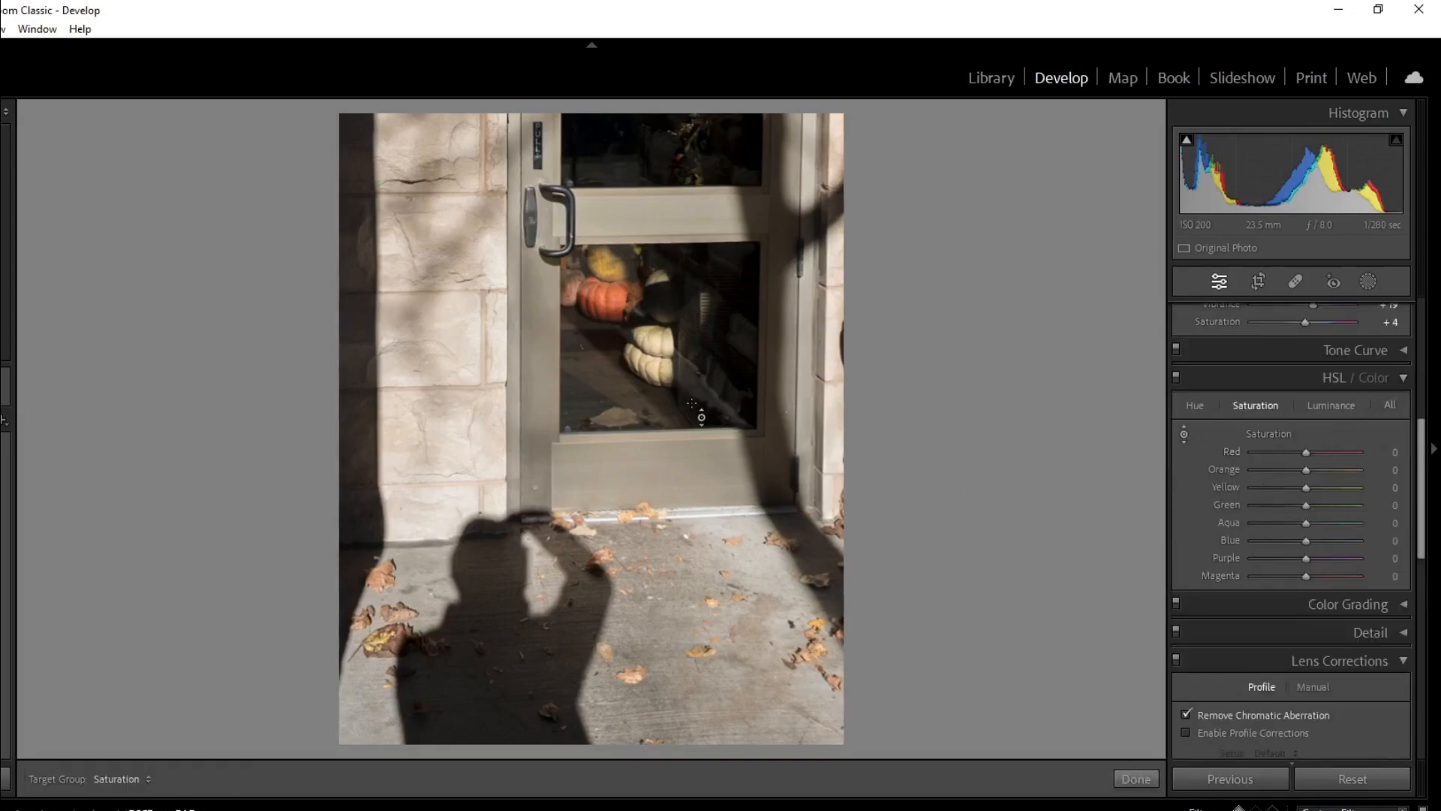
drag(629, 297, 629, 233)
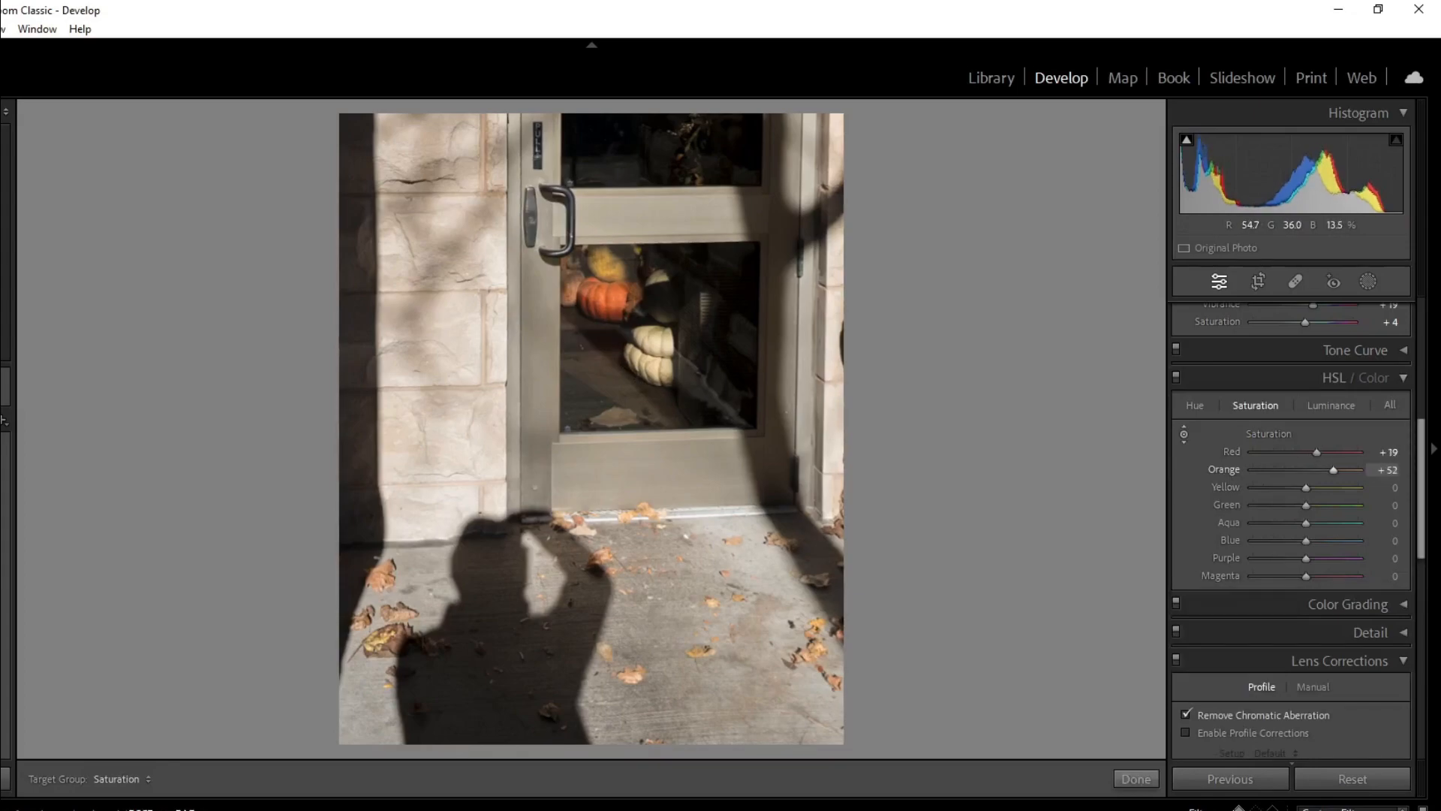
click(1136, 779)
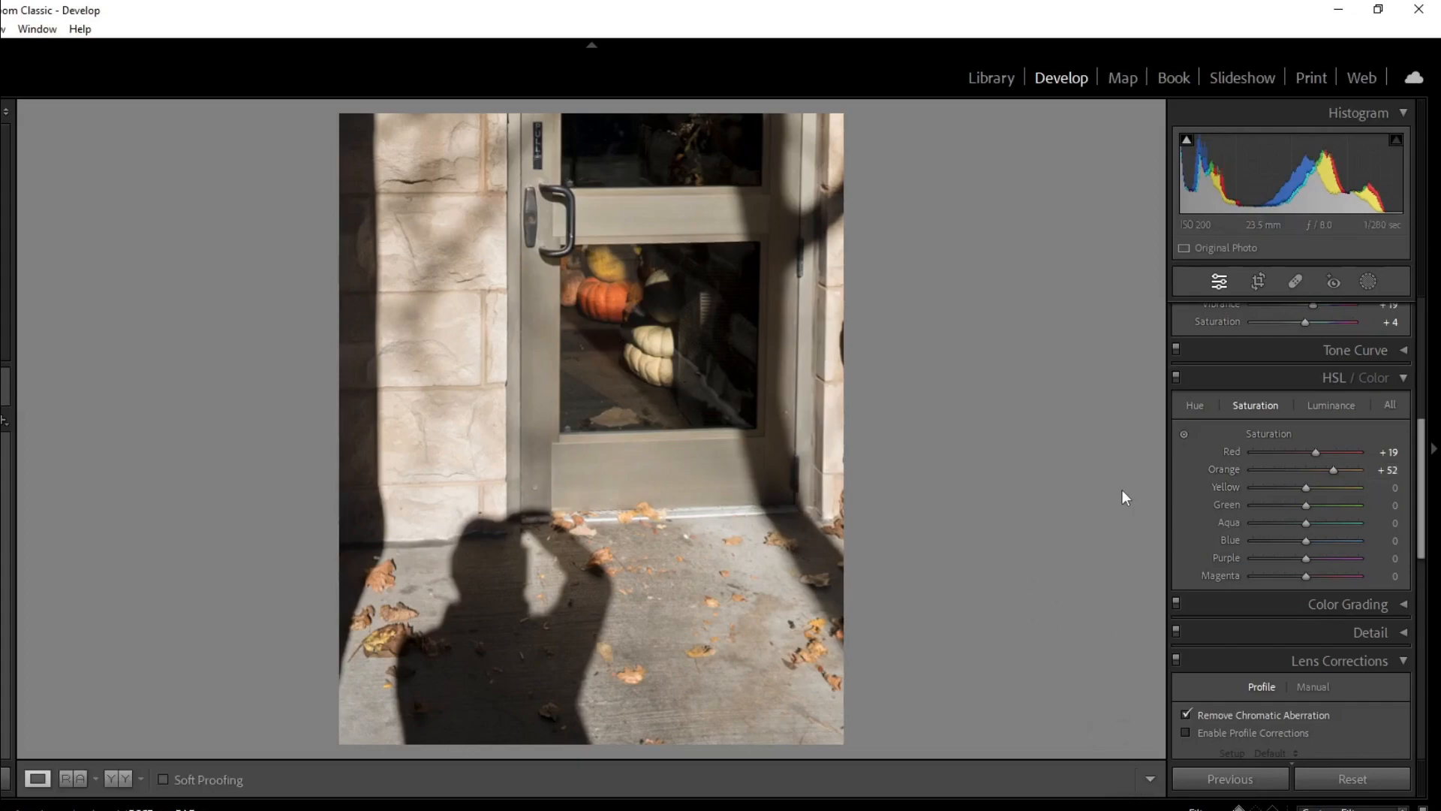
click(1404, 377)
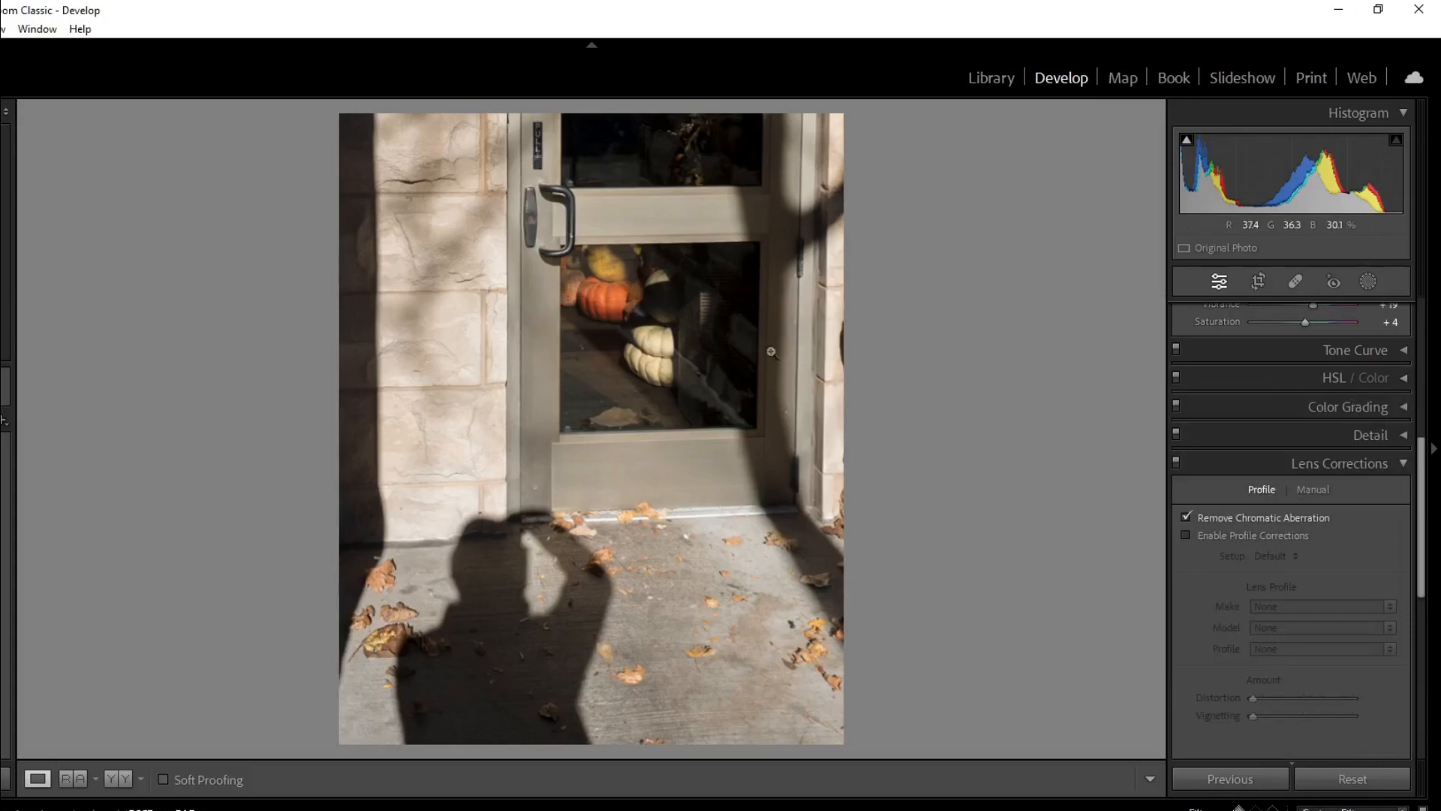
Step: Go to the photo of the woman in the green striped sweater behind the lettered window and apply the Auto Upright correction
key(Right)
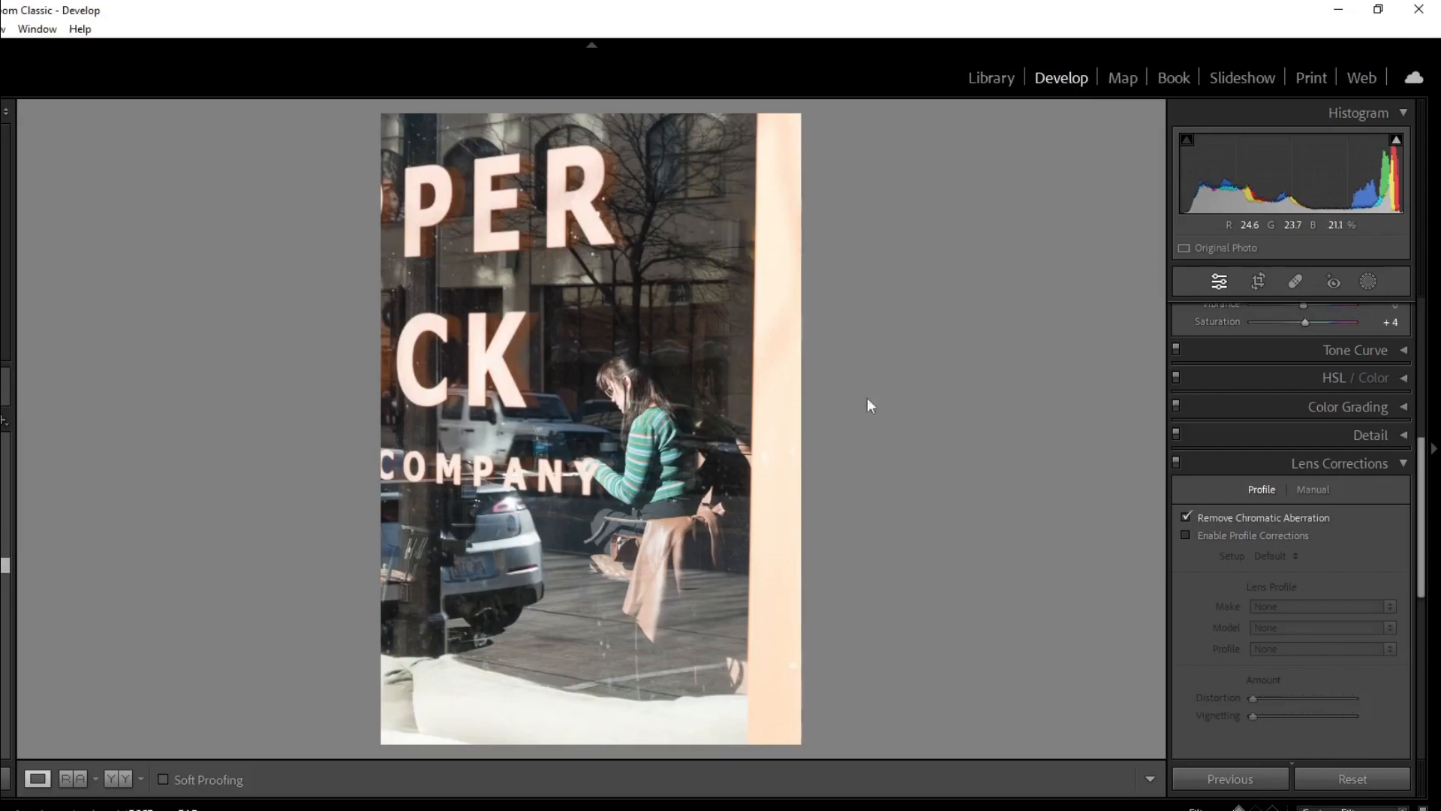
scroll(1377, 449, up, 5)
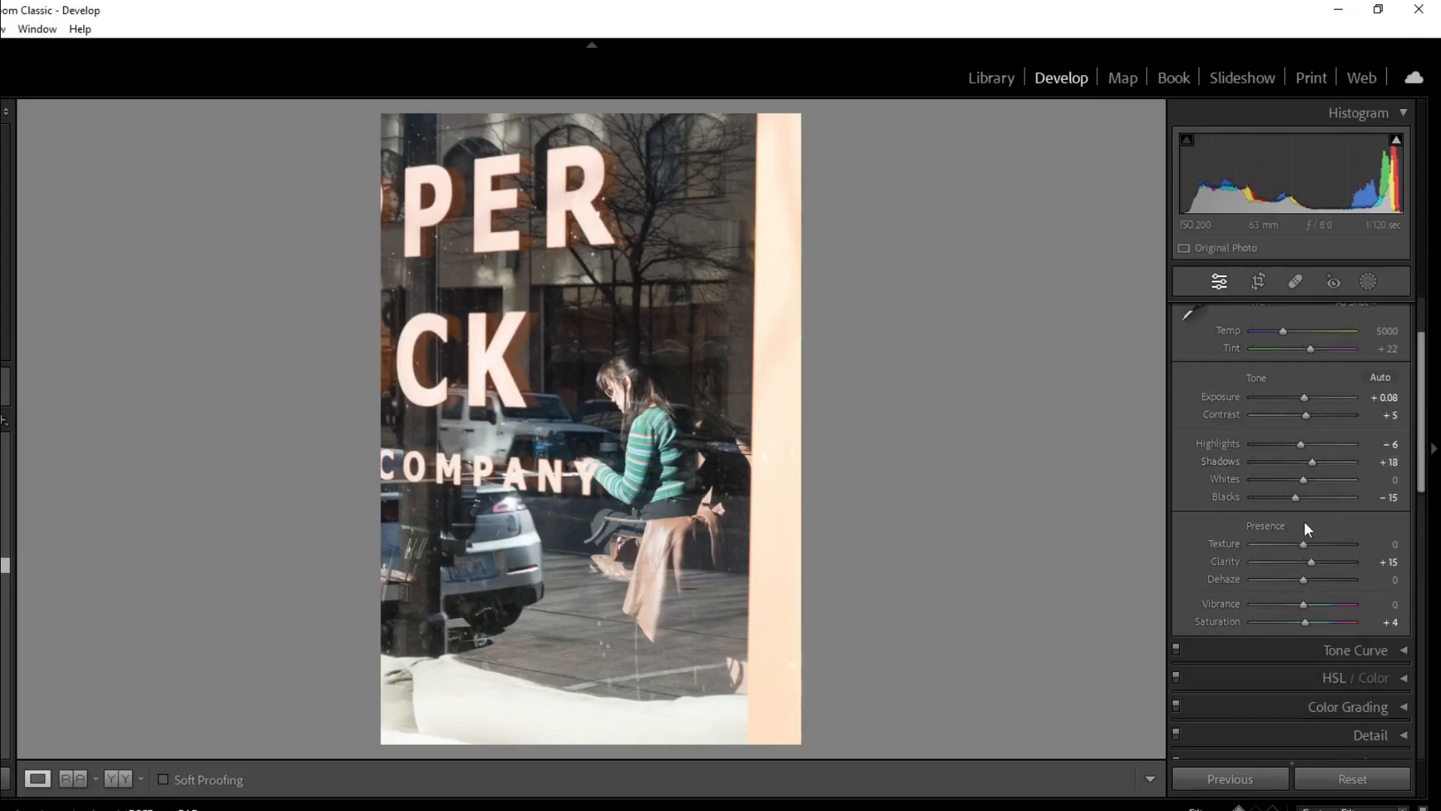
scroll(1307, 523, down, 5)
scroll(1307, 525, up, 10)
scroll(1307, 529, down, 5)
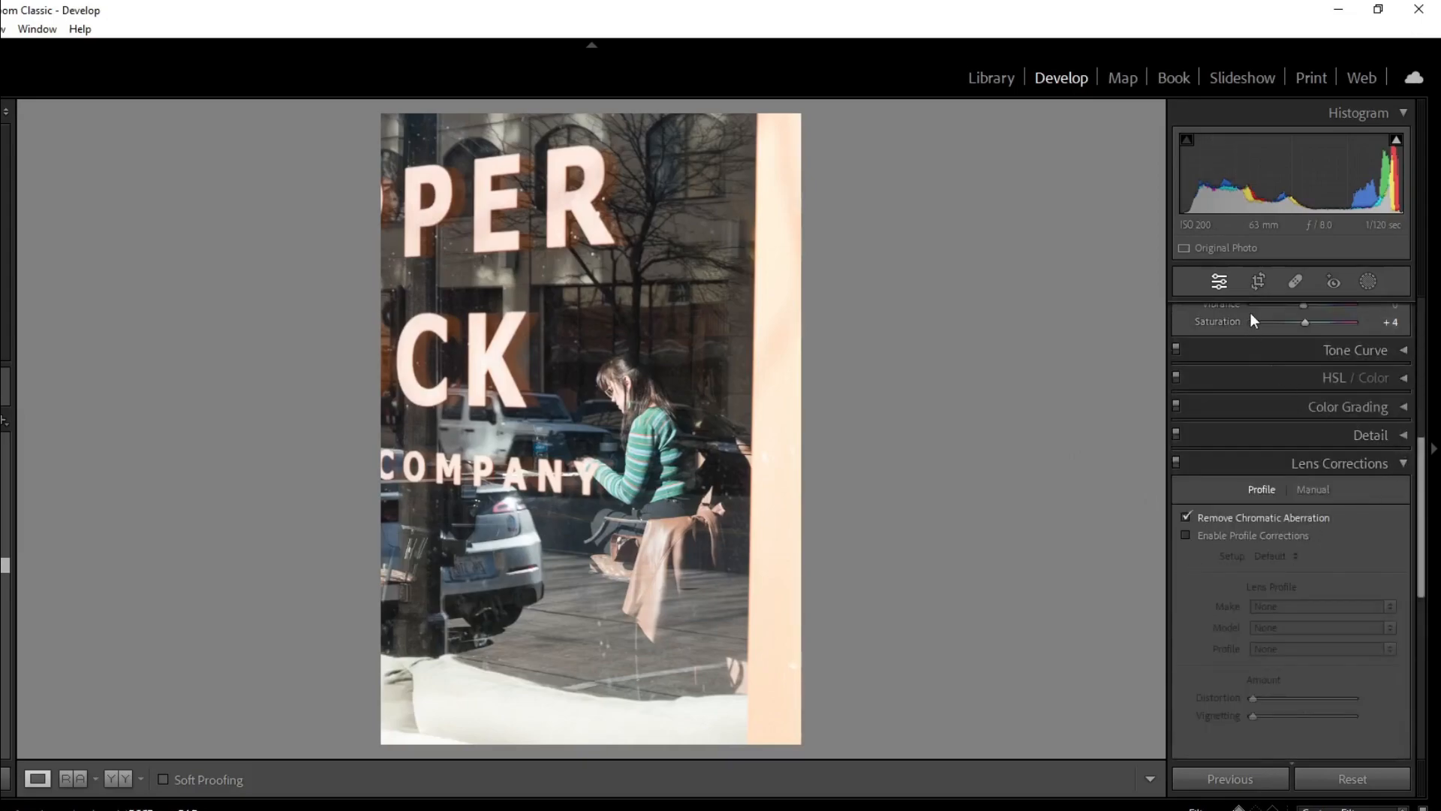
scroll(1303, 439, down, 4)
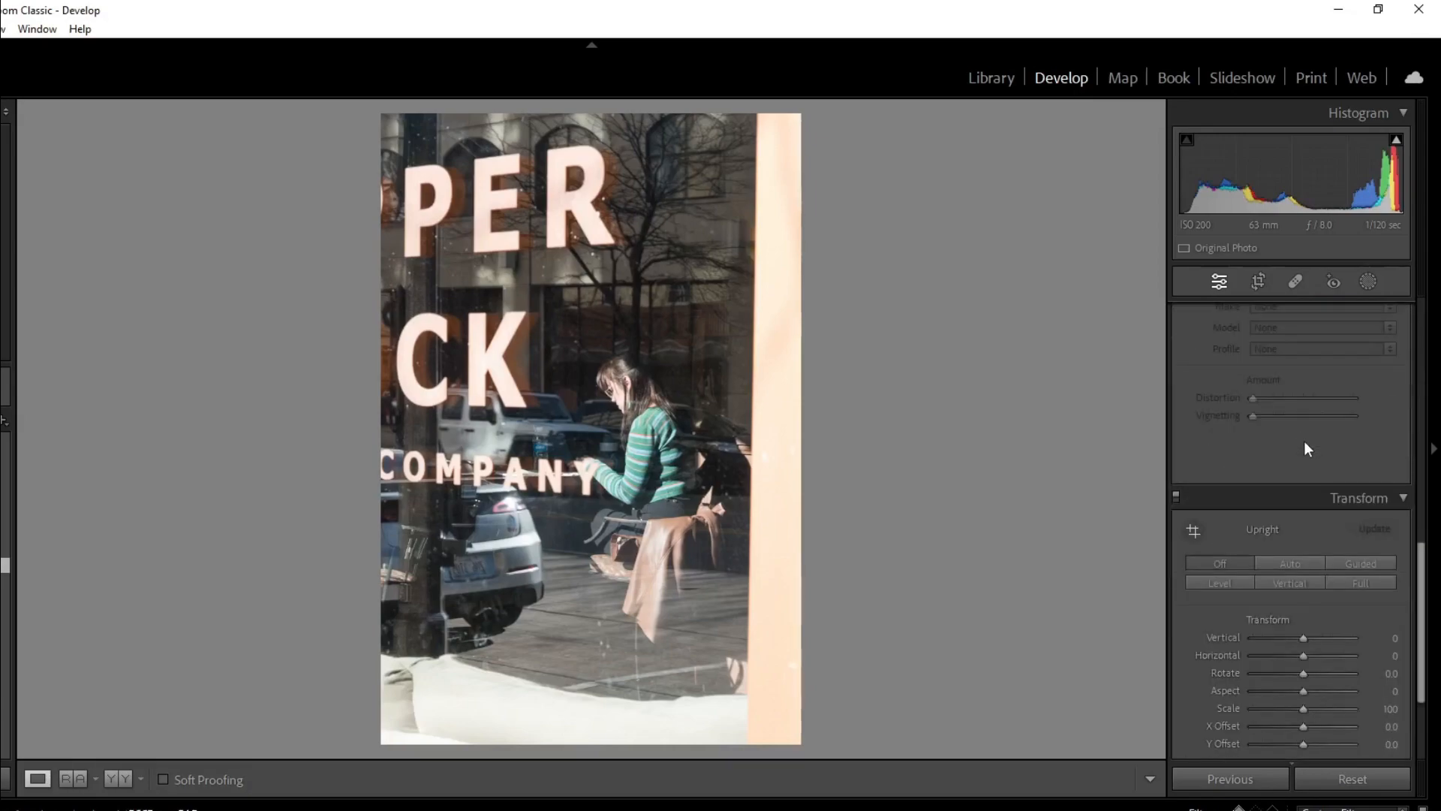
click(1273, 563)
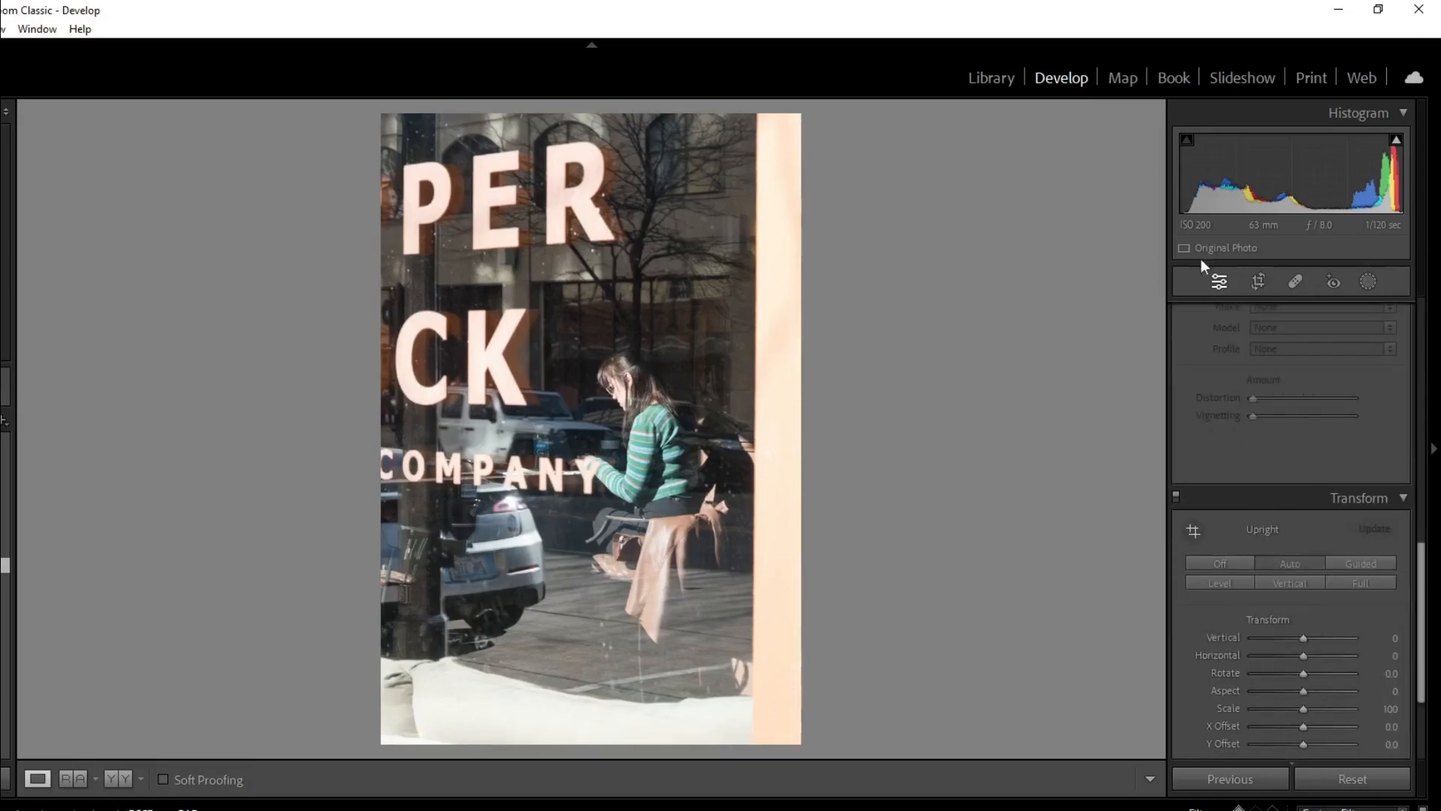
Step: Crop the photo to the 4 x 5 / 8 x 10 aspect ratio, framing the woman tightly and excluding the light window post
click(1259, 282)
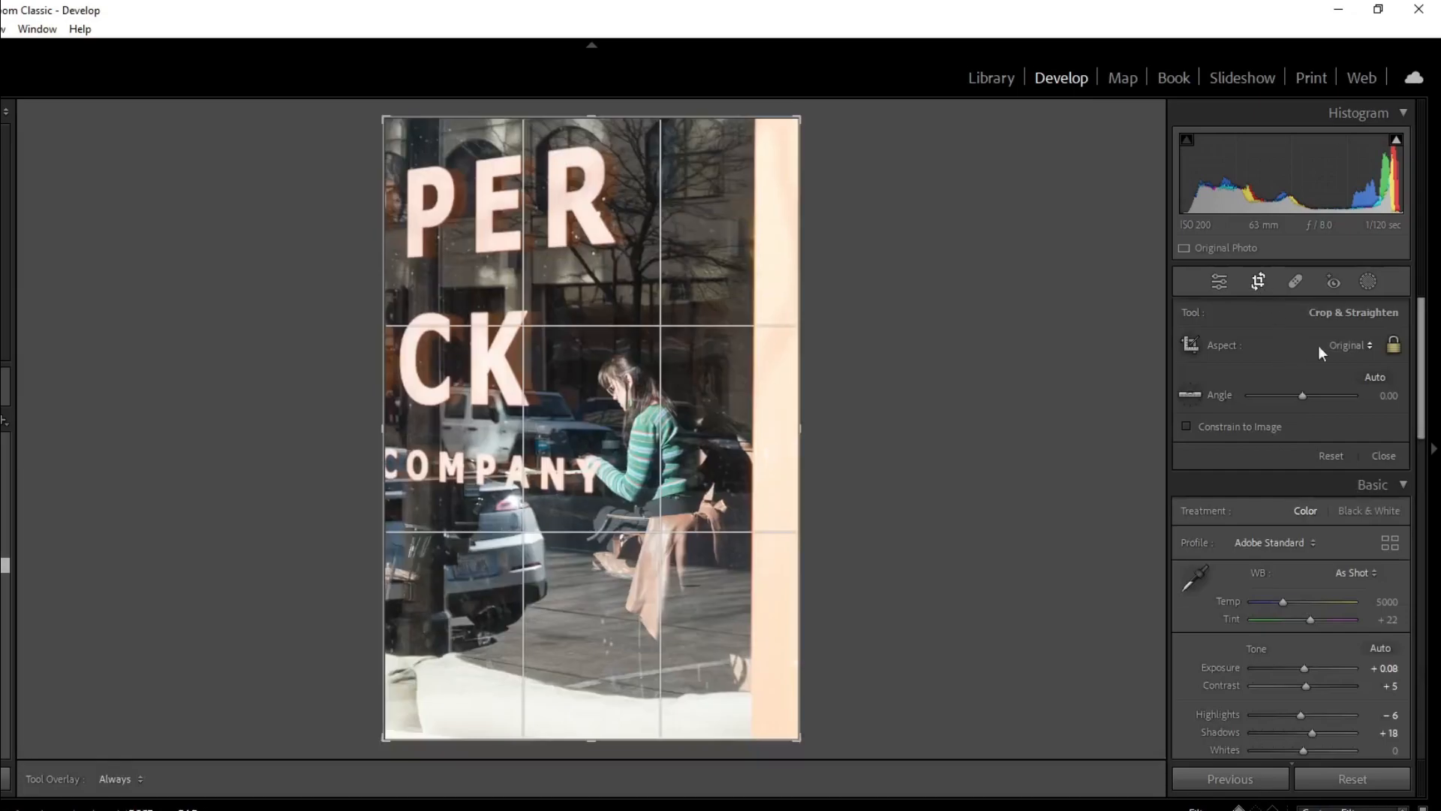
click(1344, 345)
click(1246, 450)
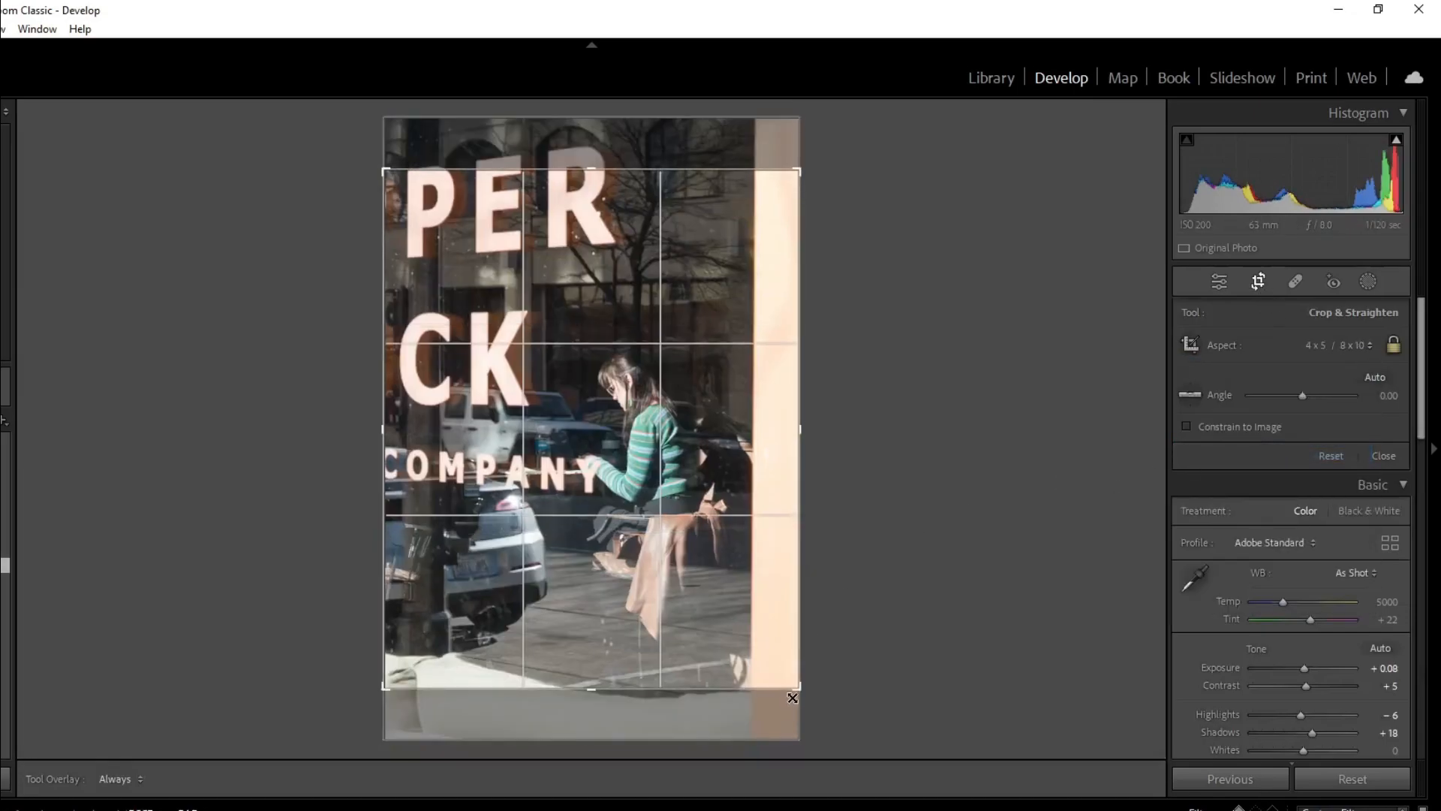
drag(795, 693, 759, 638)
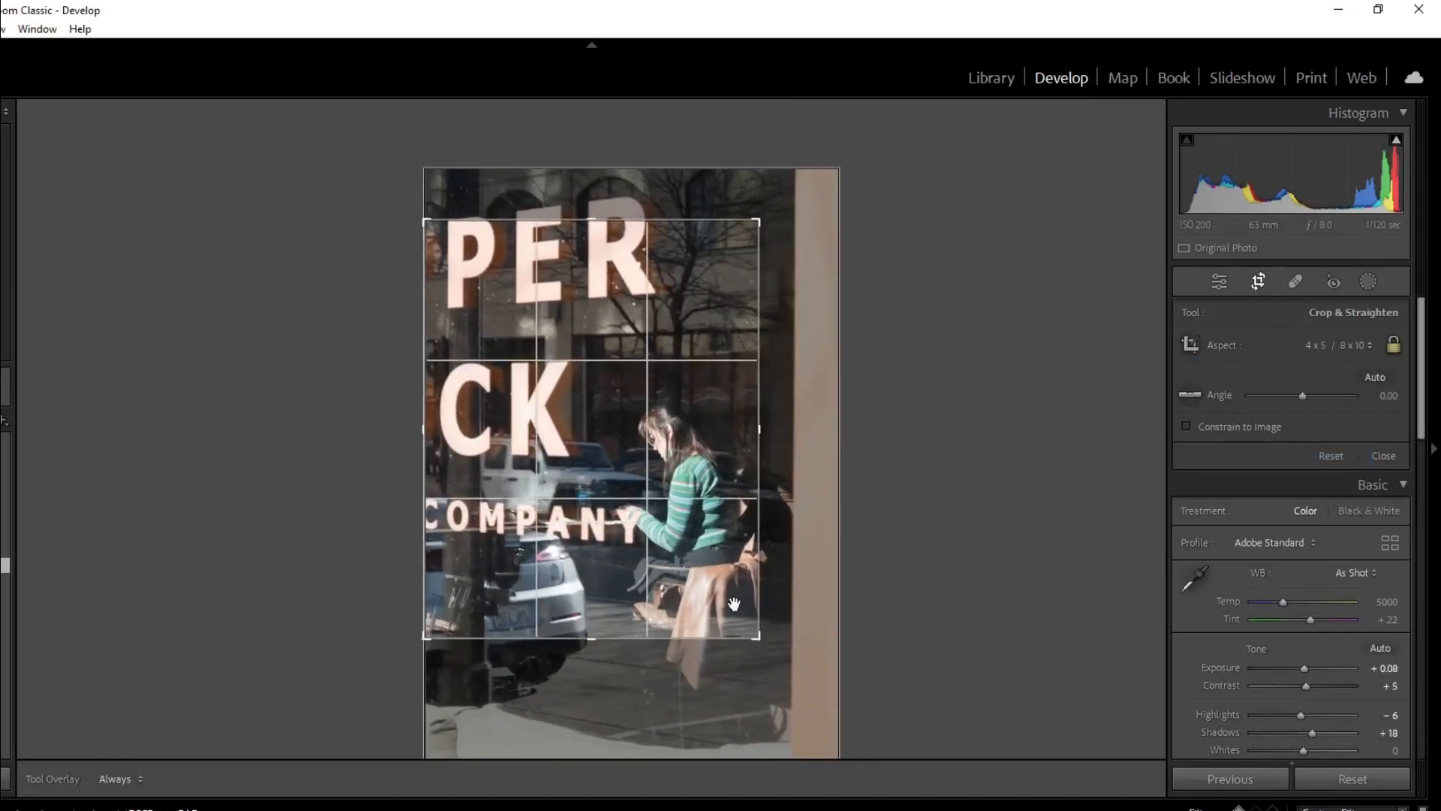
drag(780, 525, 777, 527)
key(Return)
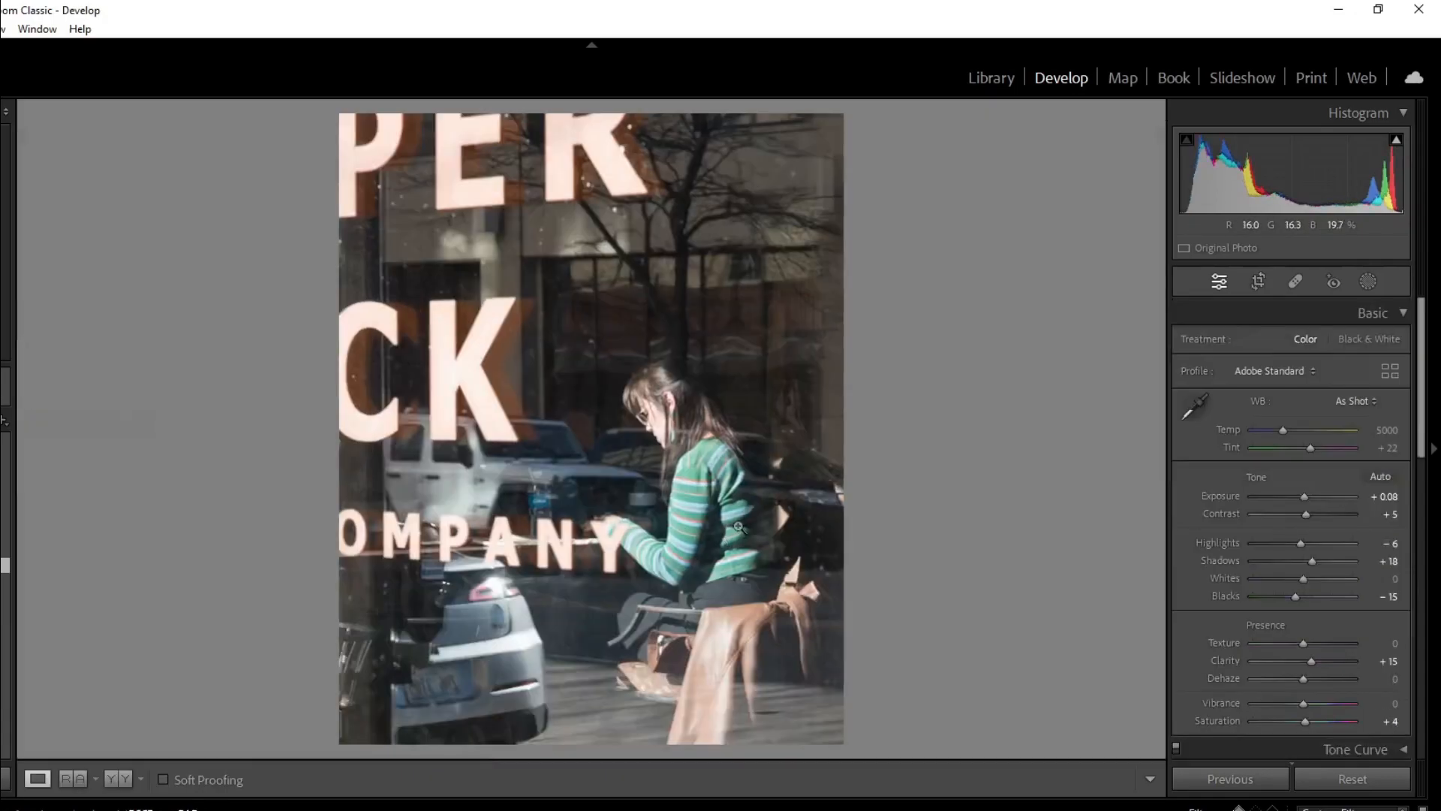
Step: Set the cropped photo's Highlights to -67, Shadows to -54, Texture to +12, Dehaze to +9 and Vibrance to +18
click(1271, 545)
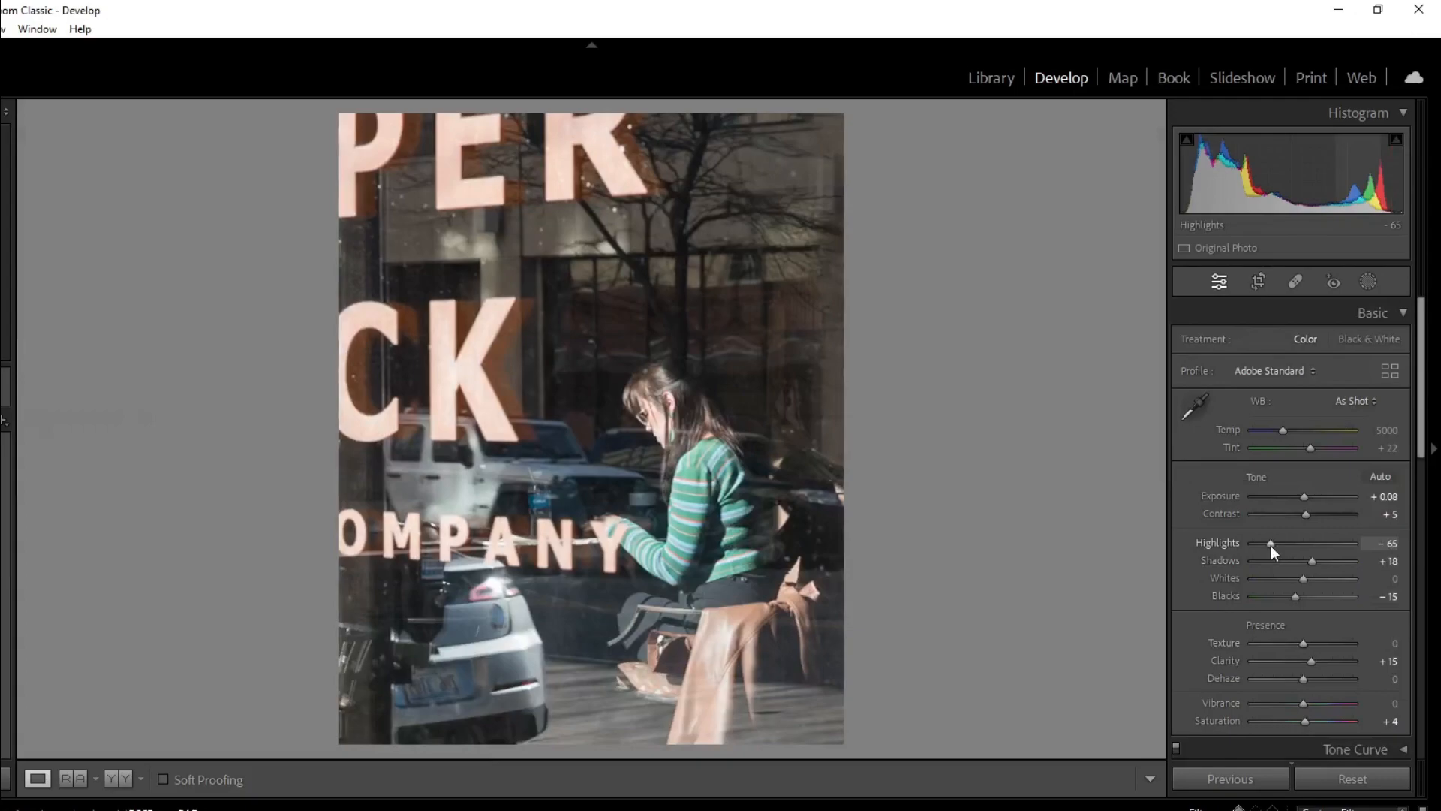
mouse_move(1267, 560)
mouse_down()
mouse_move(1237, 564)
mouse_move(1271, 565)
mouse_up()
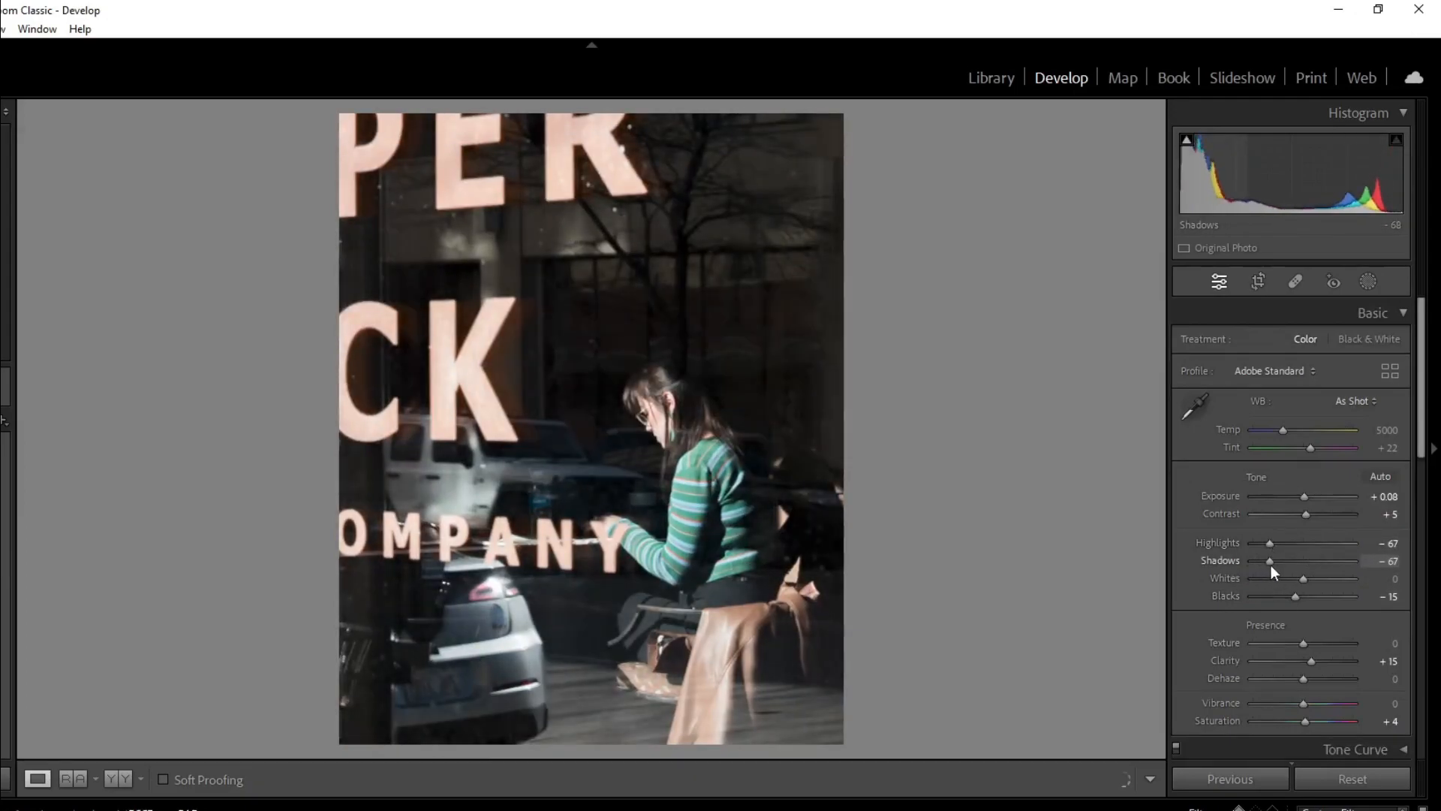
click(1311, 643)
click(1307, 679)
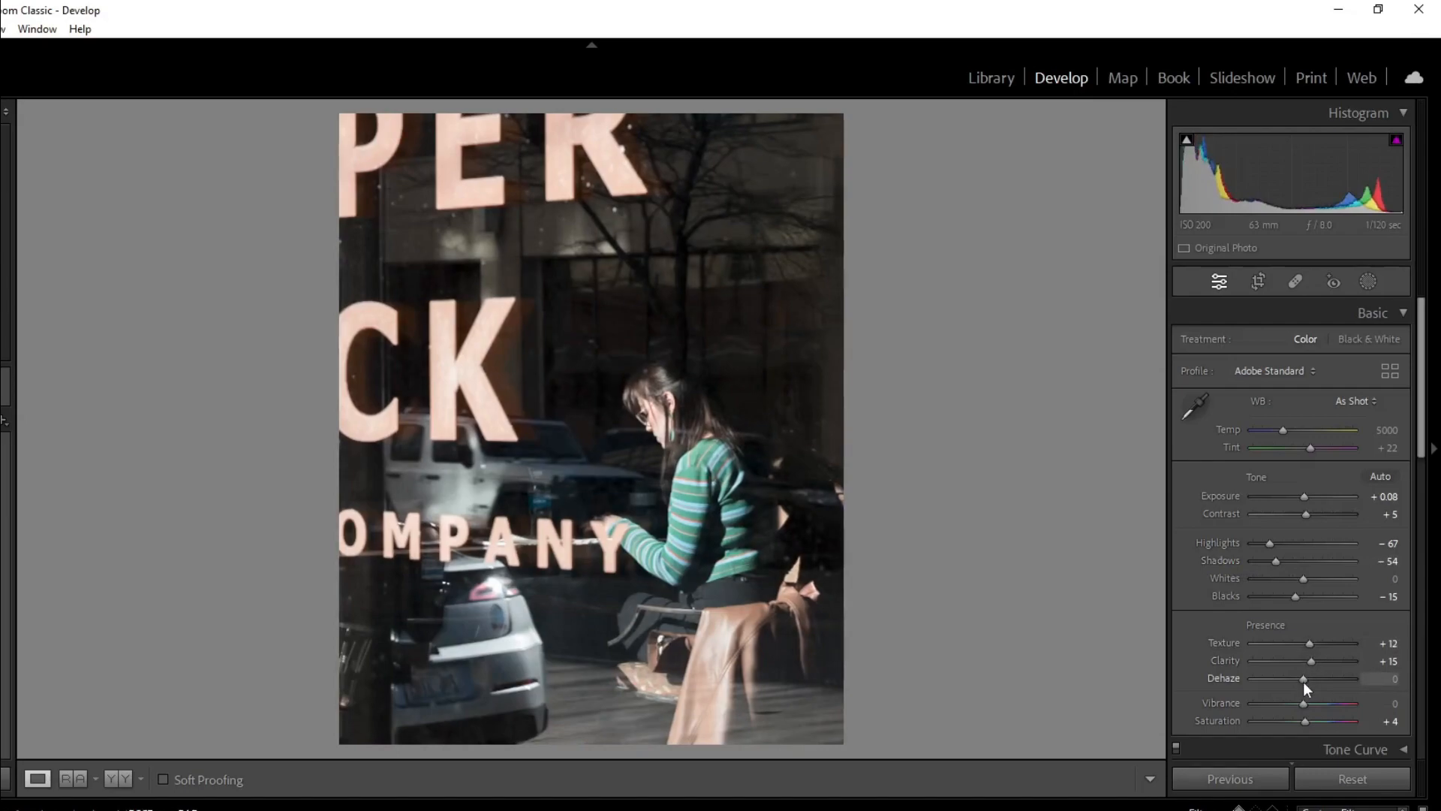
click(1312, 700)
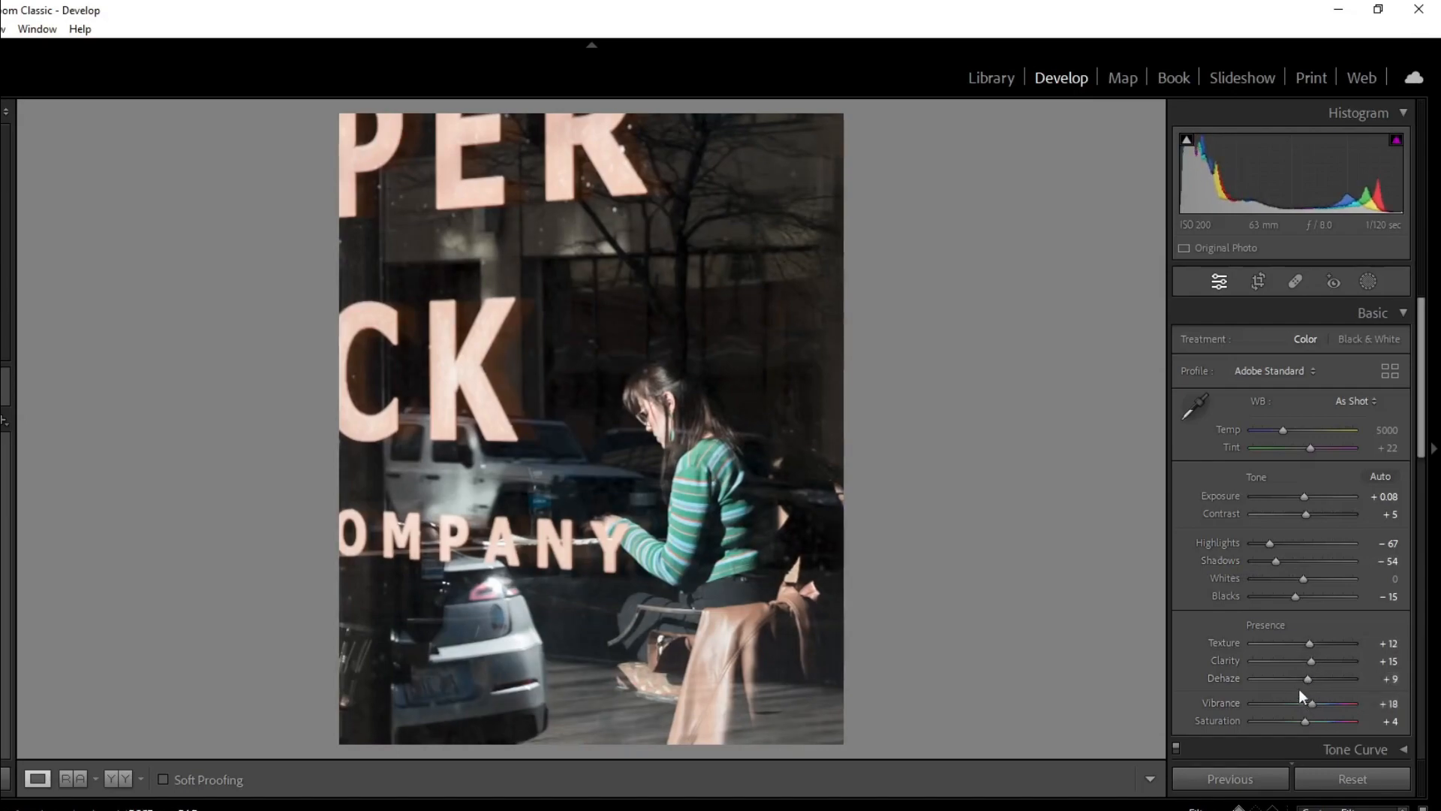
Step: Preview the cropped photo in Black & White, return it to Color and fine-tune its Vibrance
click(1372, 339)
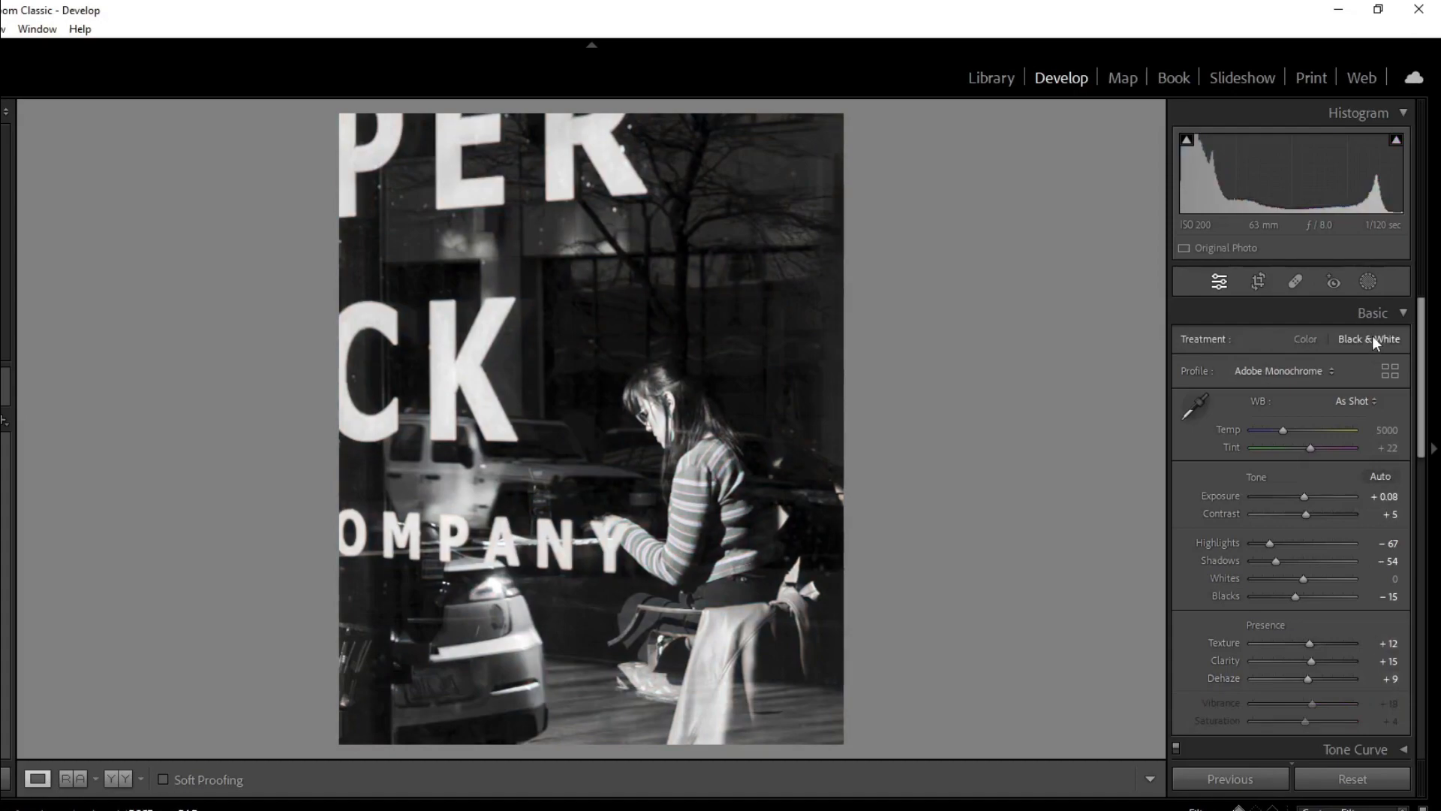
click(1309, 339)
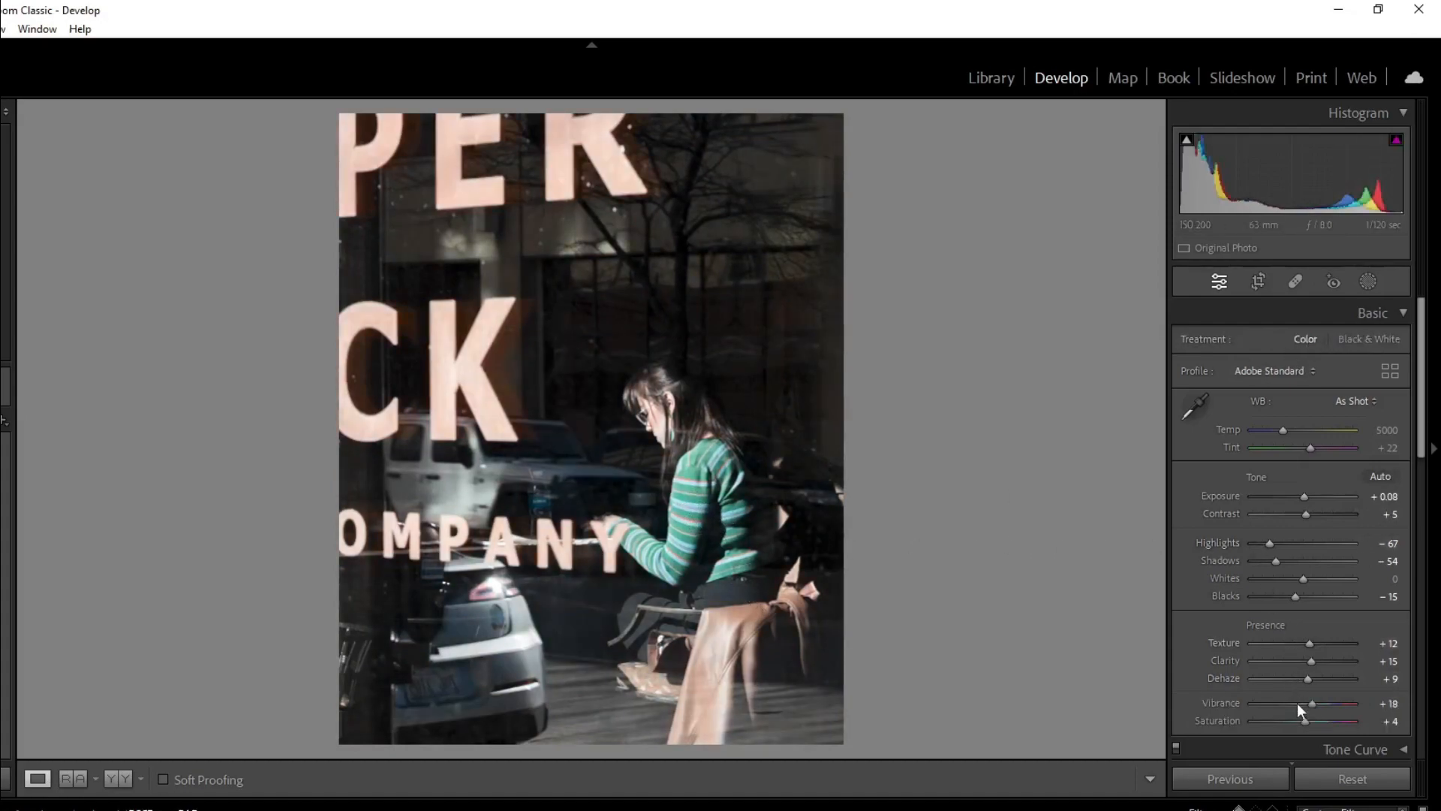
drag(1311, 701, 1313, 701)
Step: Go to the next photo, the wide view of the Copper Rock Coffee Company window, and apply the Auto Upright correction
key(Right)
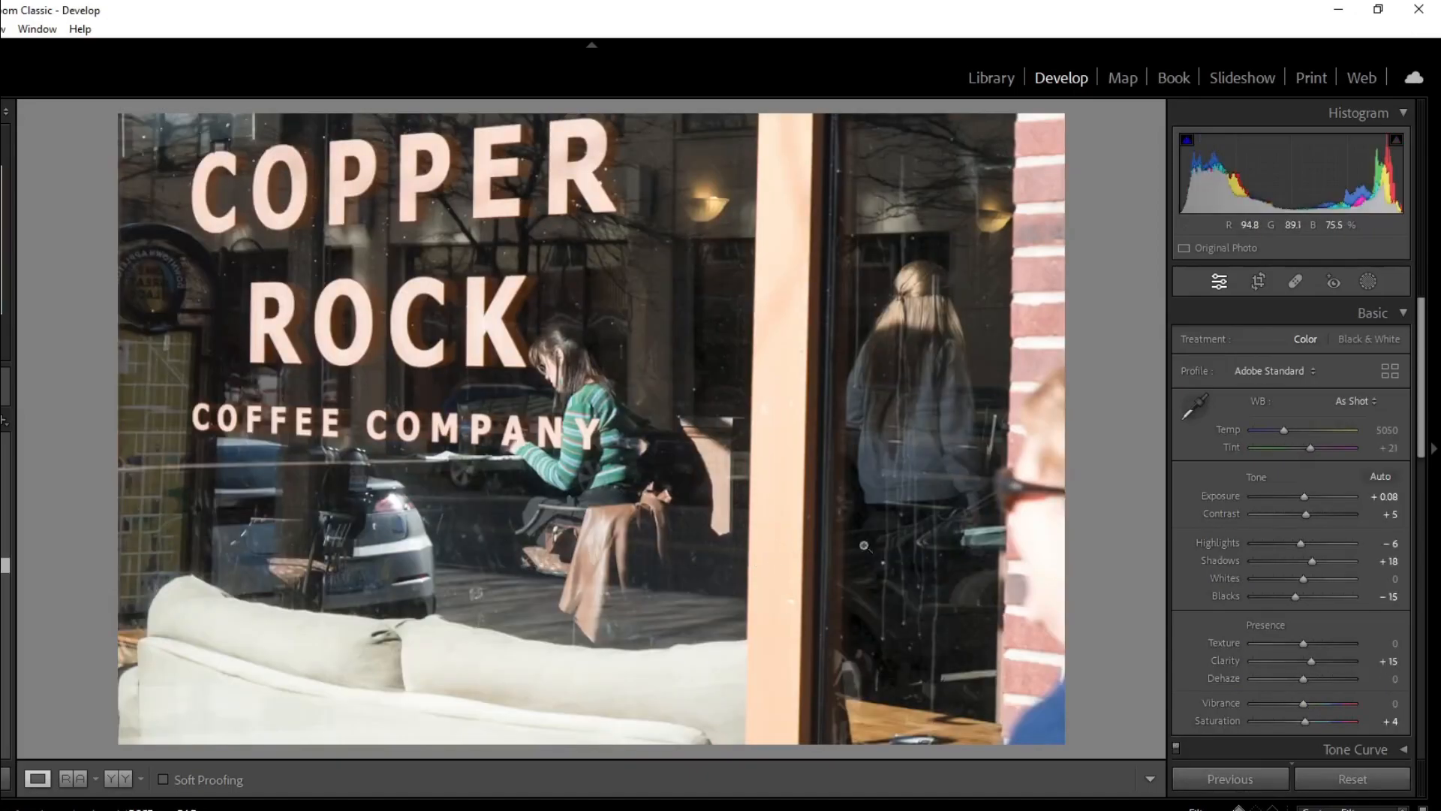
scroll(1291, 557, down, 5)
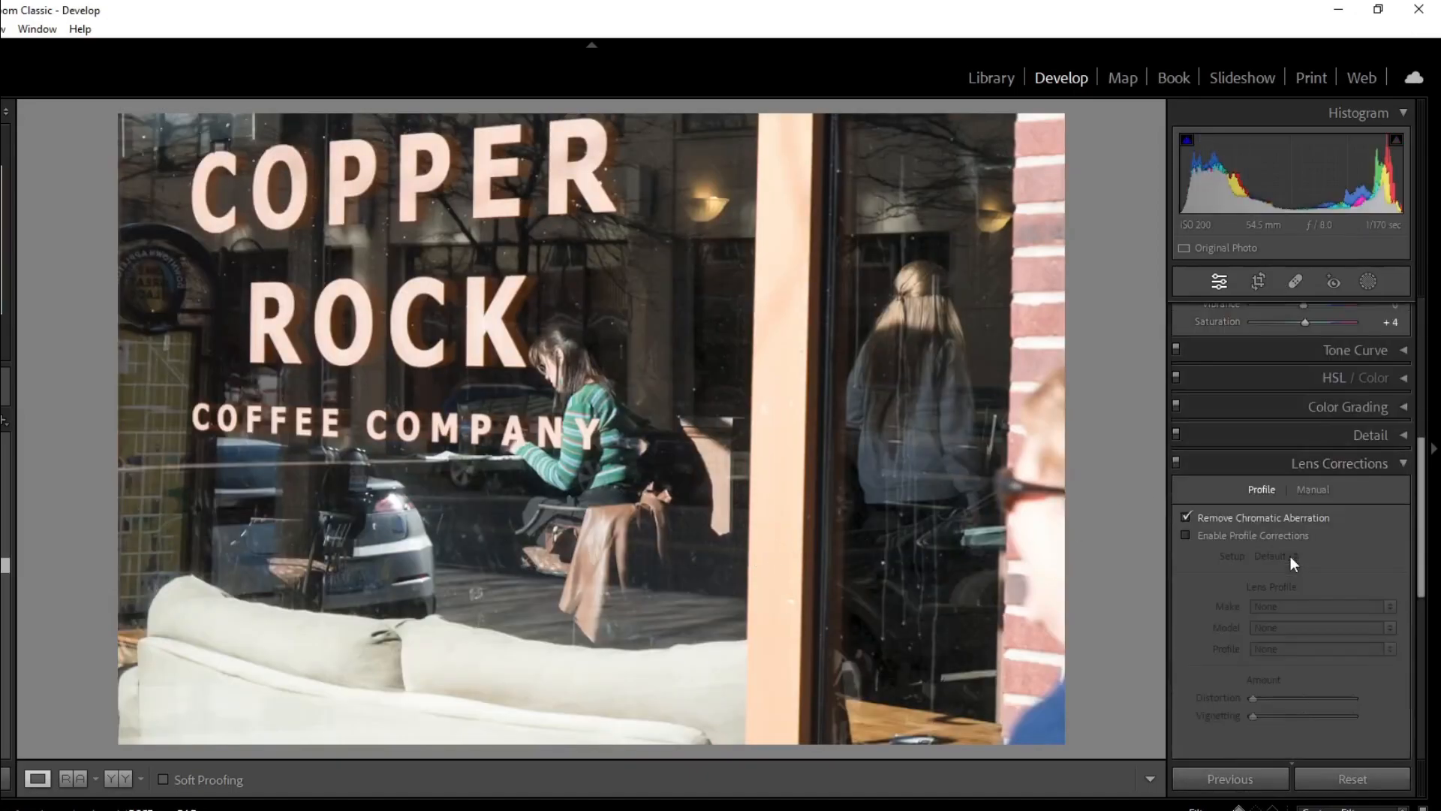
scroll(1290, 557, down, 4)
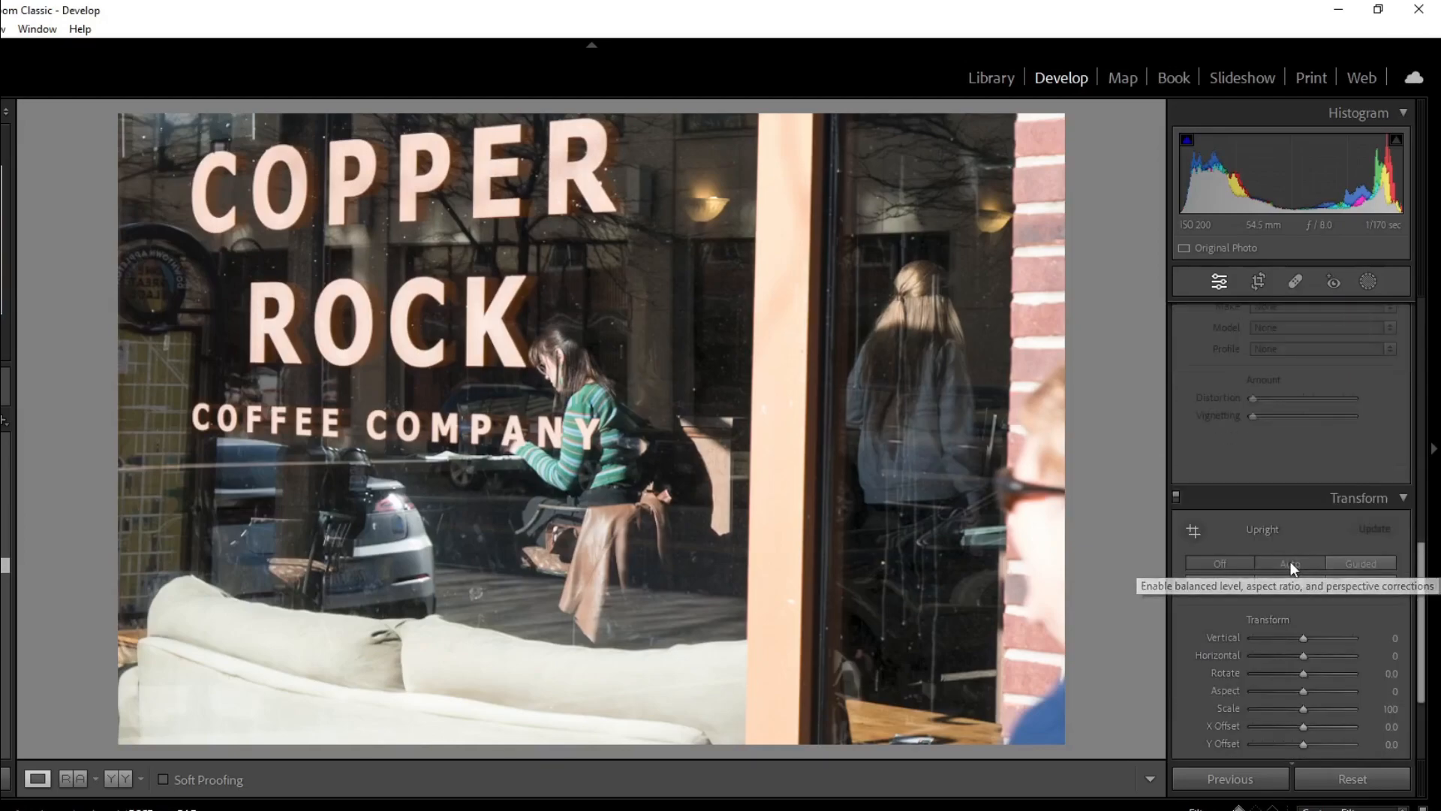
click(1290, 561)
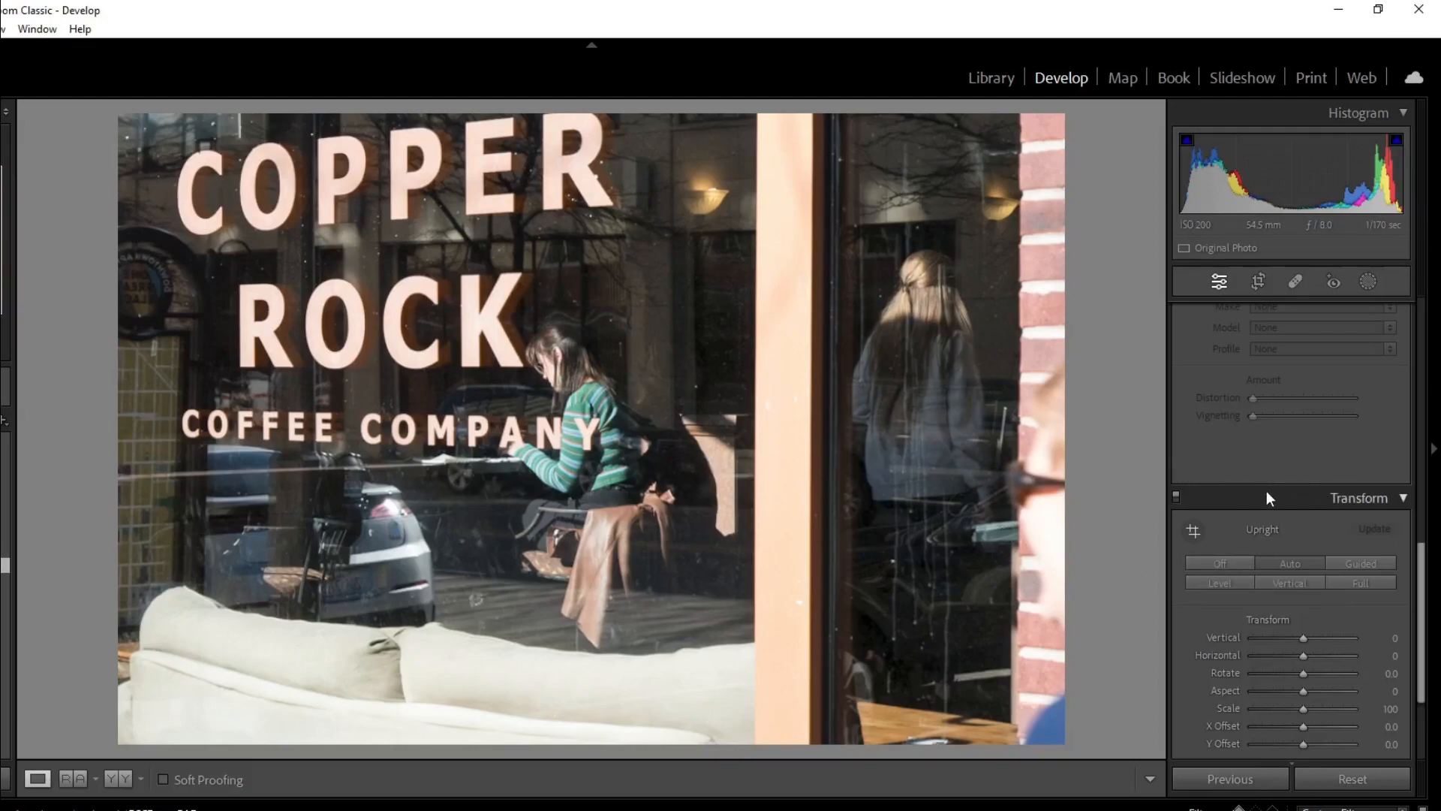
Step: Crop the wide window photo at its original aspect ratio to exclude the passer-by and brick wall, and set Highlights to -61
scroll(1267, 497, up, 3)
scroll(1276, 496, up, 10)
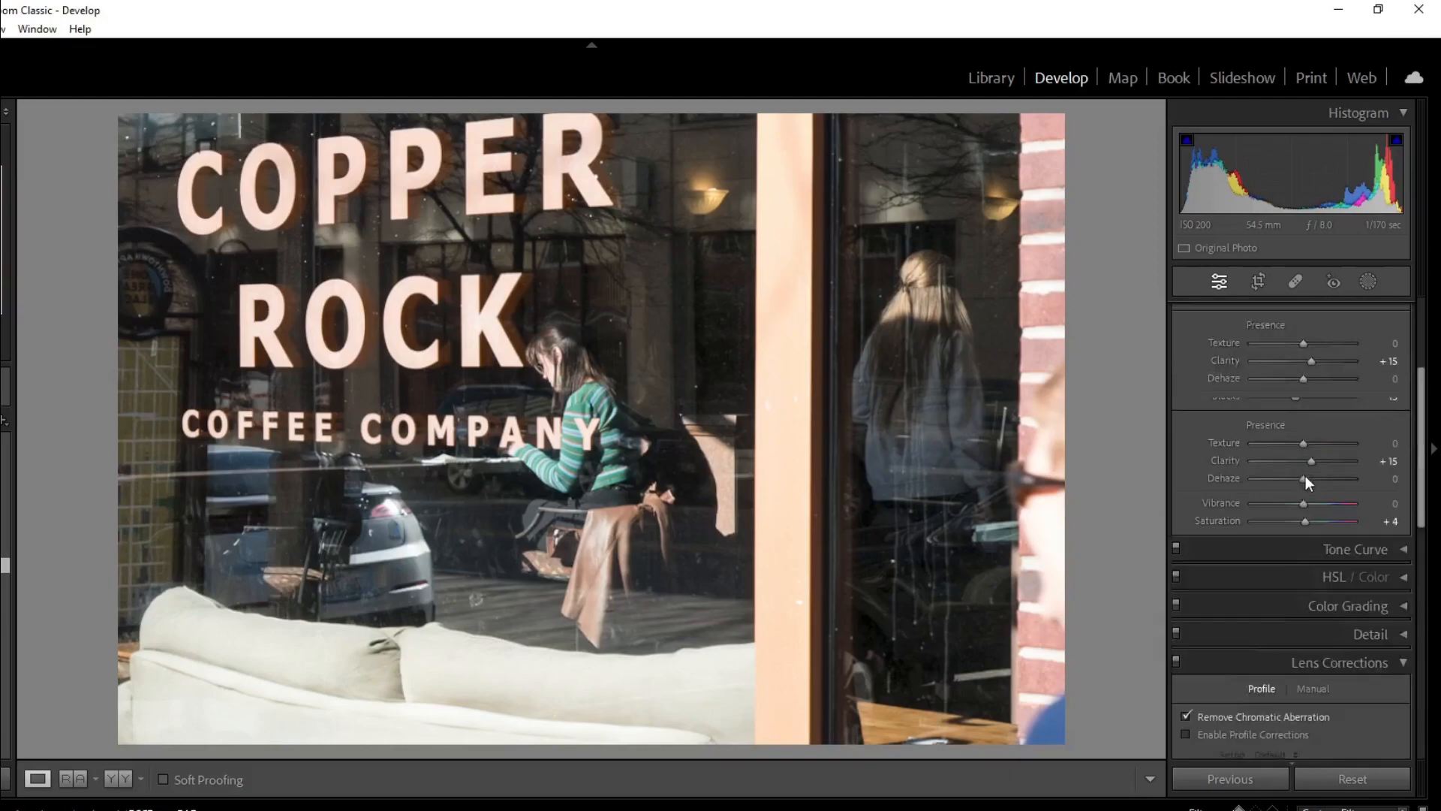
mouse_move(1282, 539)
mouse_down()
mouse_move(1255, 544)
mouse_move(1278, 544)
mouse_up()
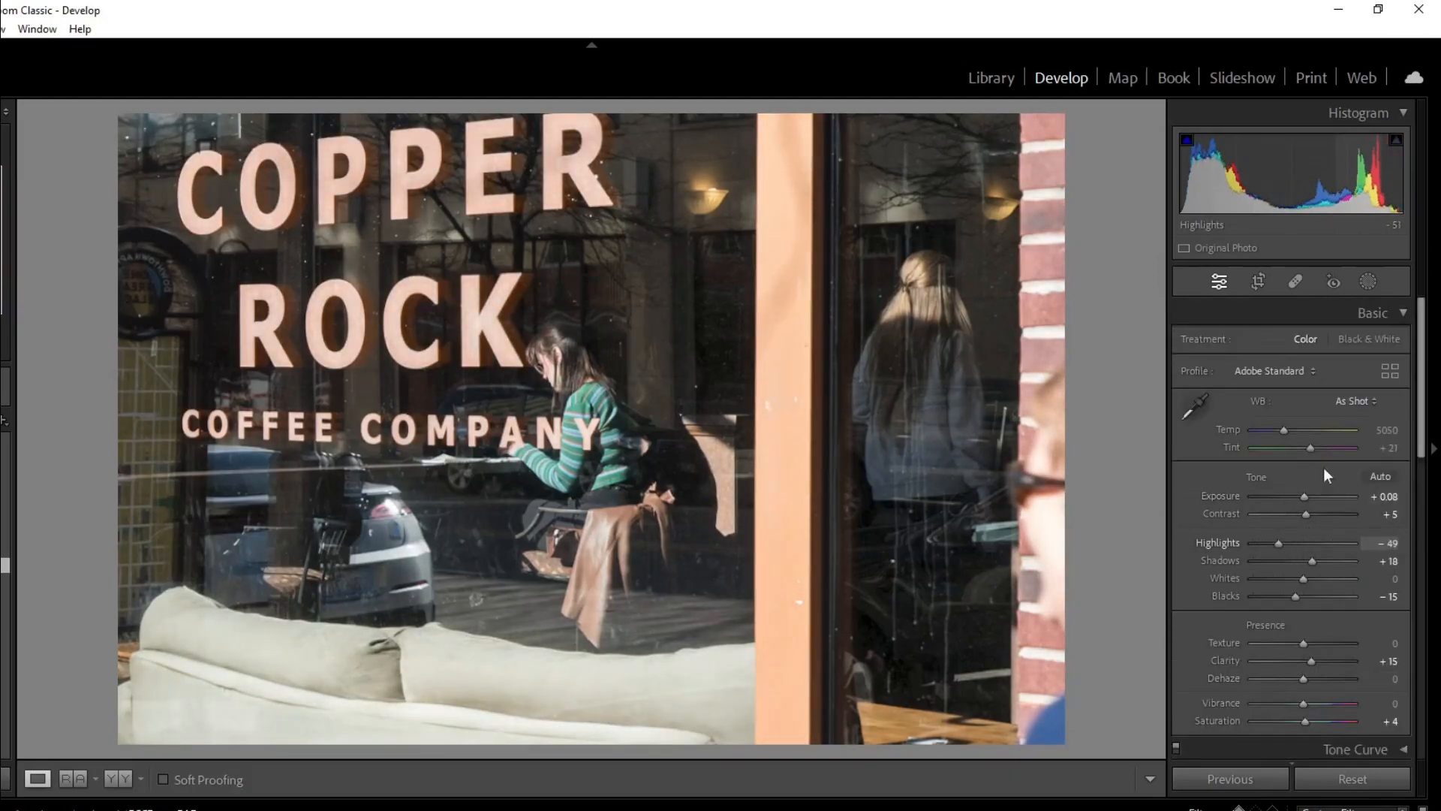
click(1259, 282)
drag(1055, 732, 1048, 713)
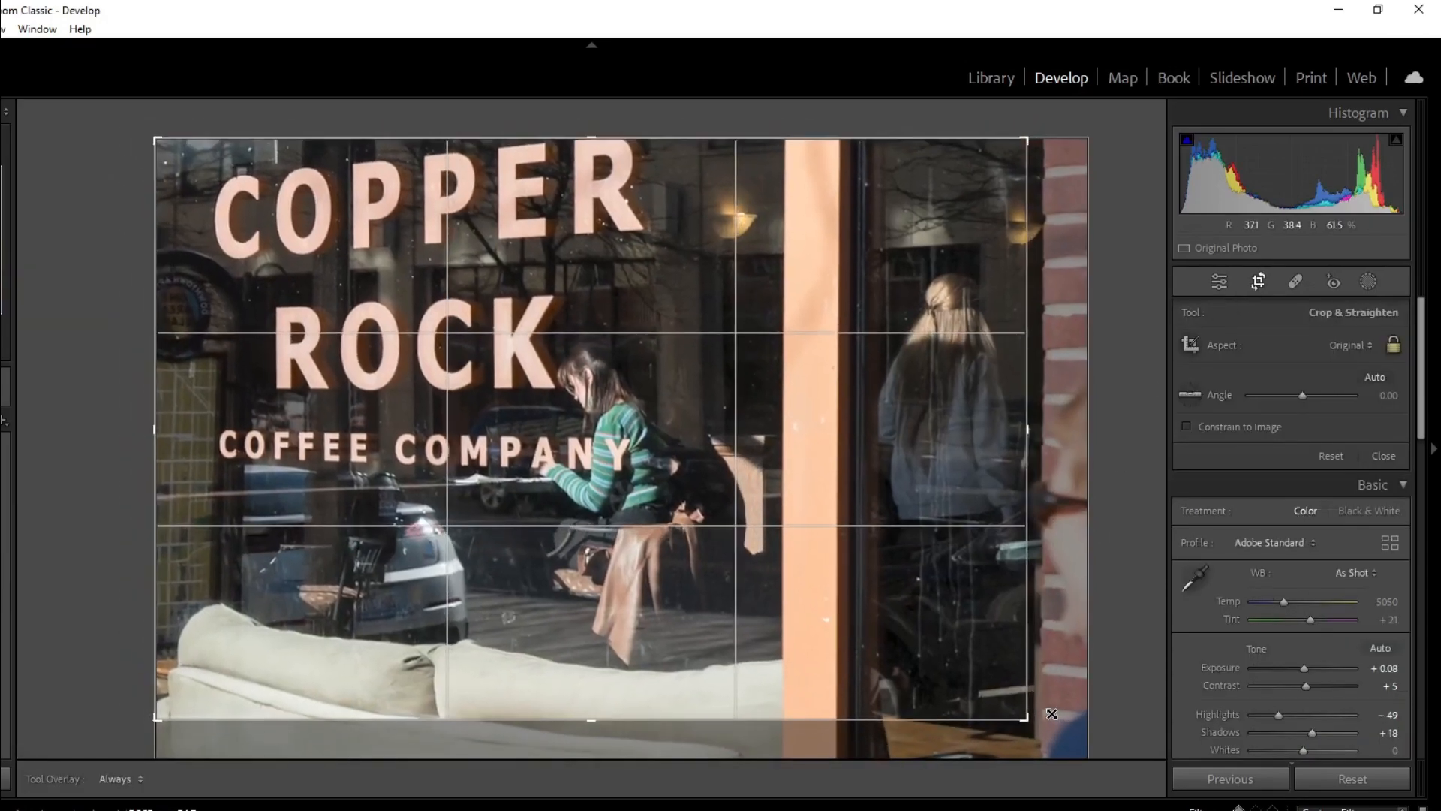
drag(163, 723, 174, 714)
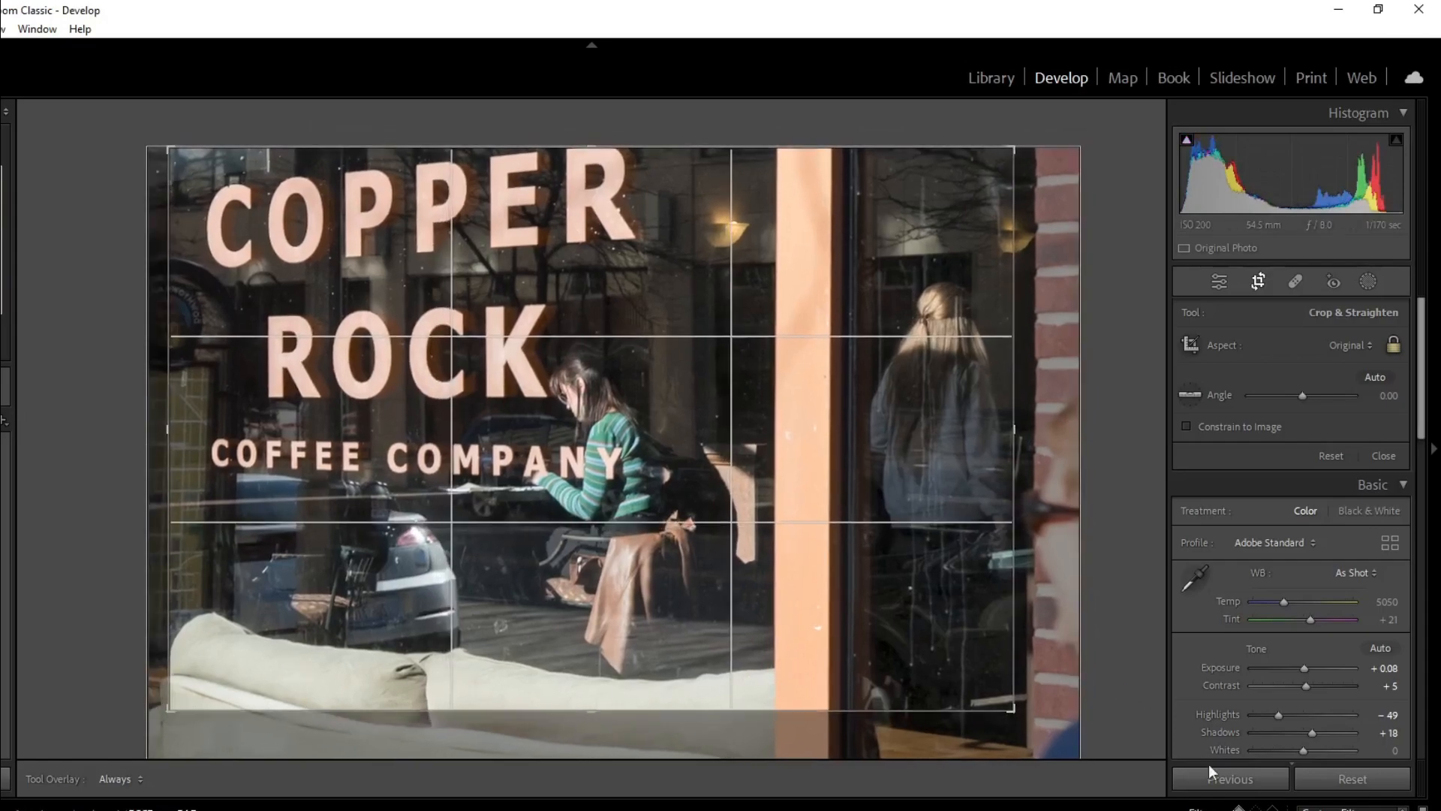
key(Return)
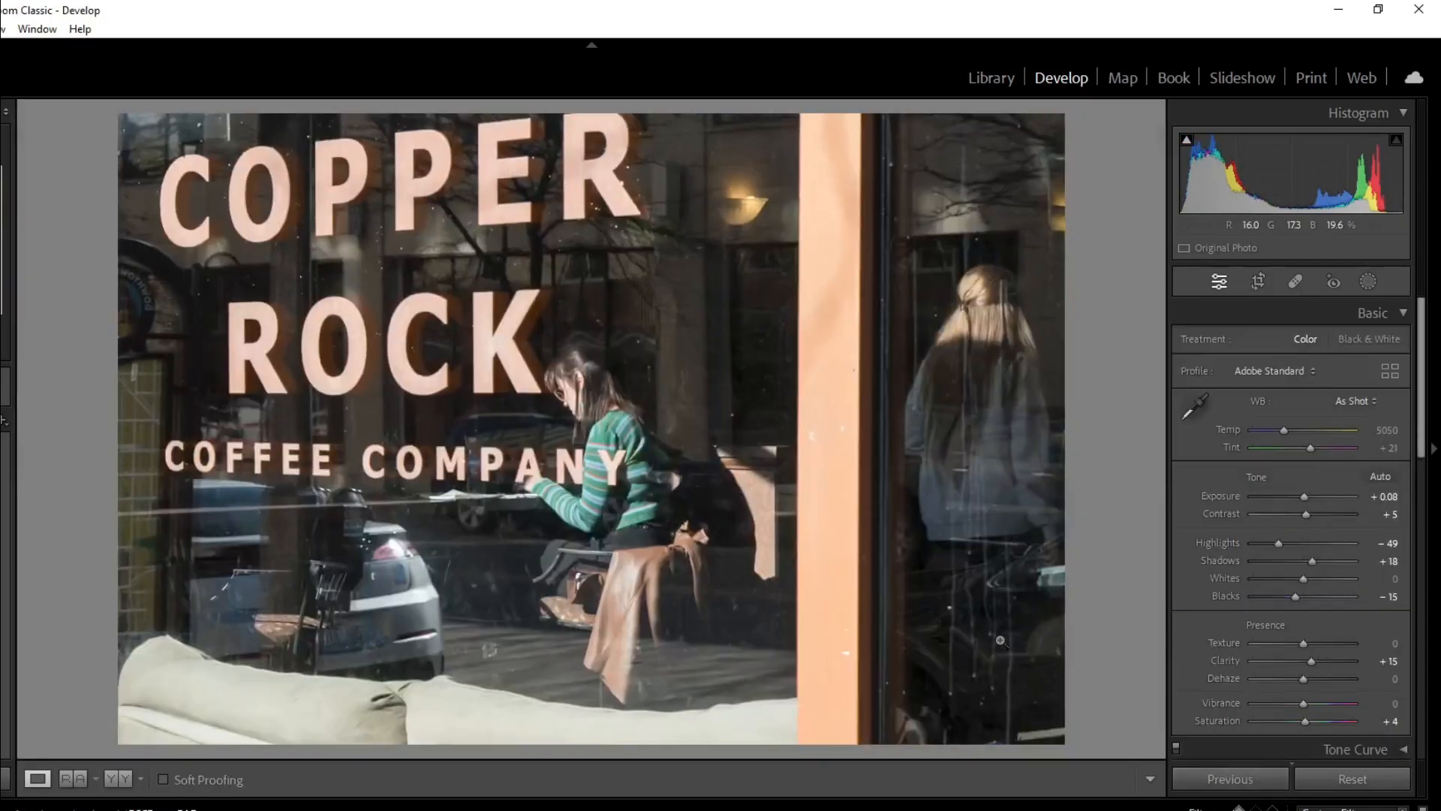
drag(1280, 544, 1272, 545)
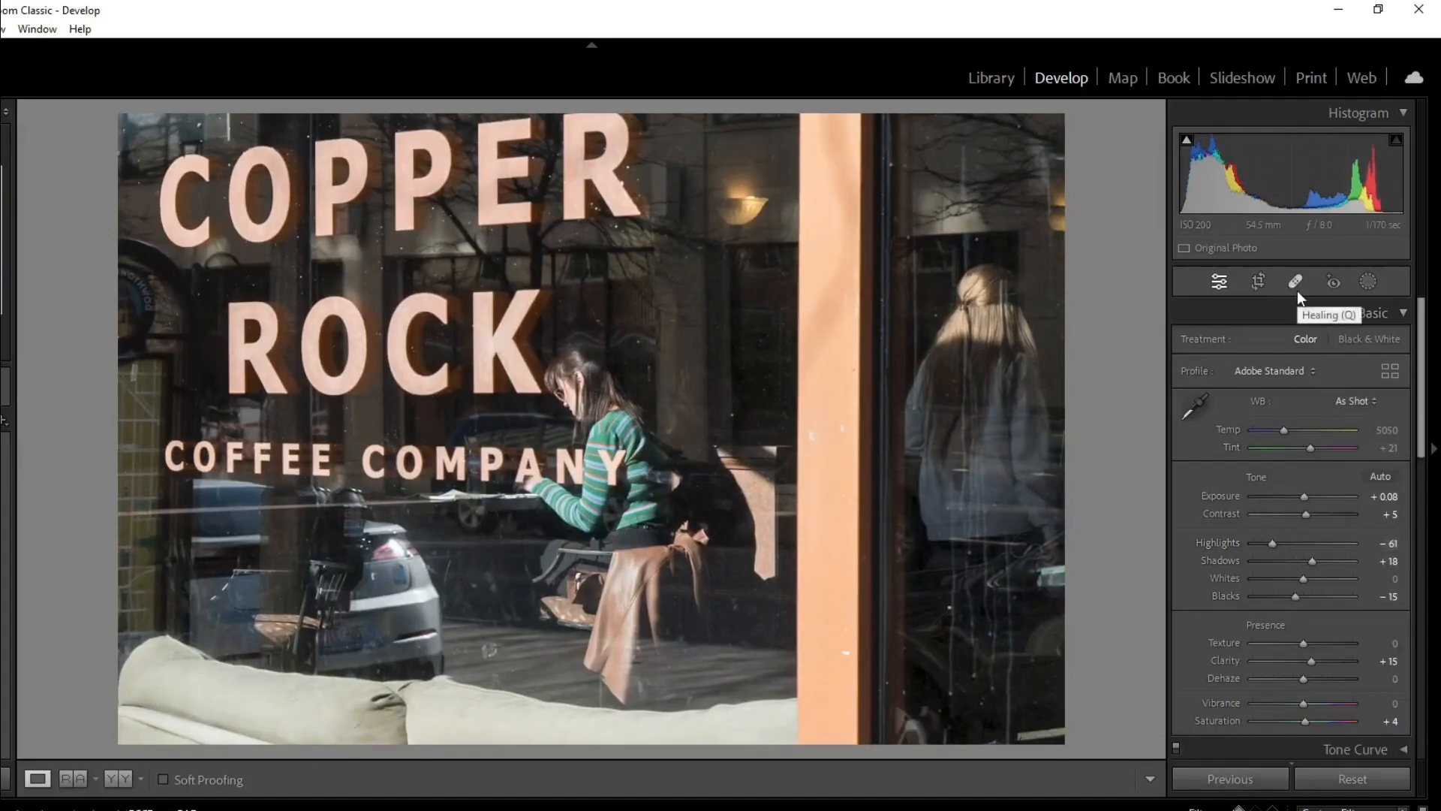
Step: Add a linear gradient mask rising from the photo's lower edge over the sofa and lower the mask's Exposure slightly
click(1367, 282)
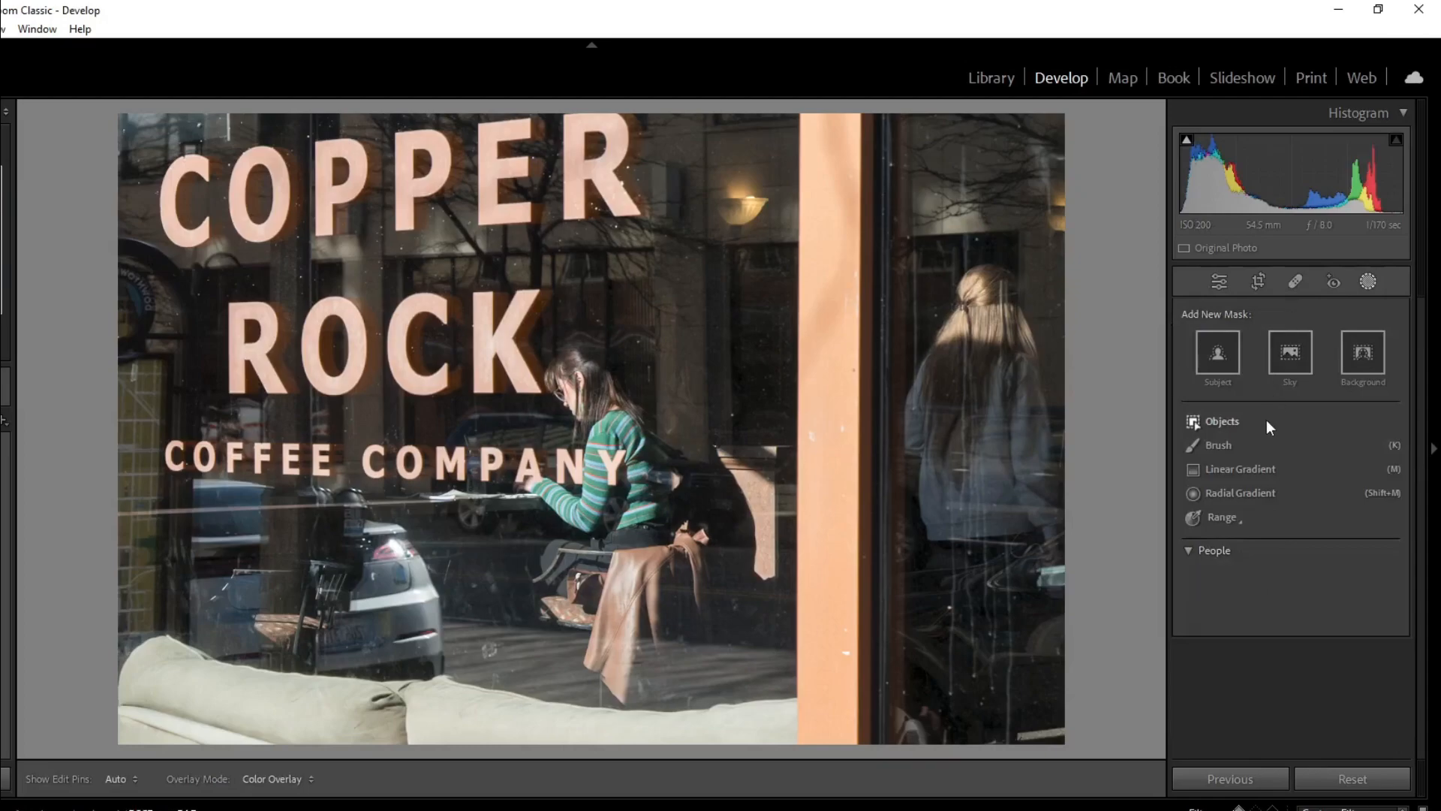
click(1246, 465)
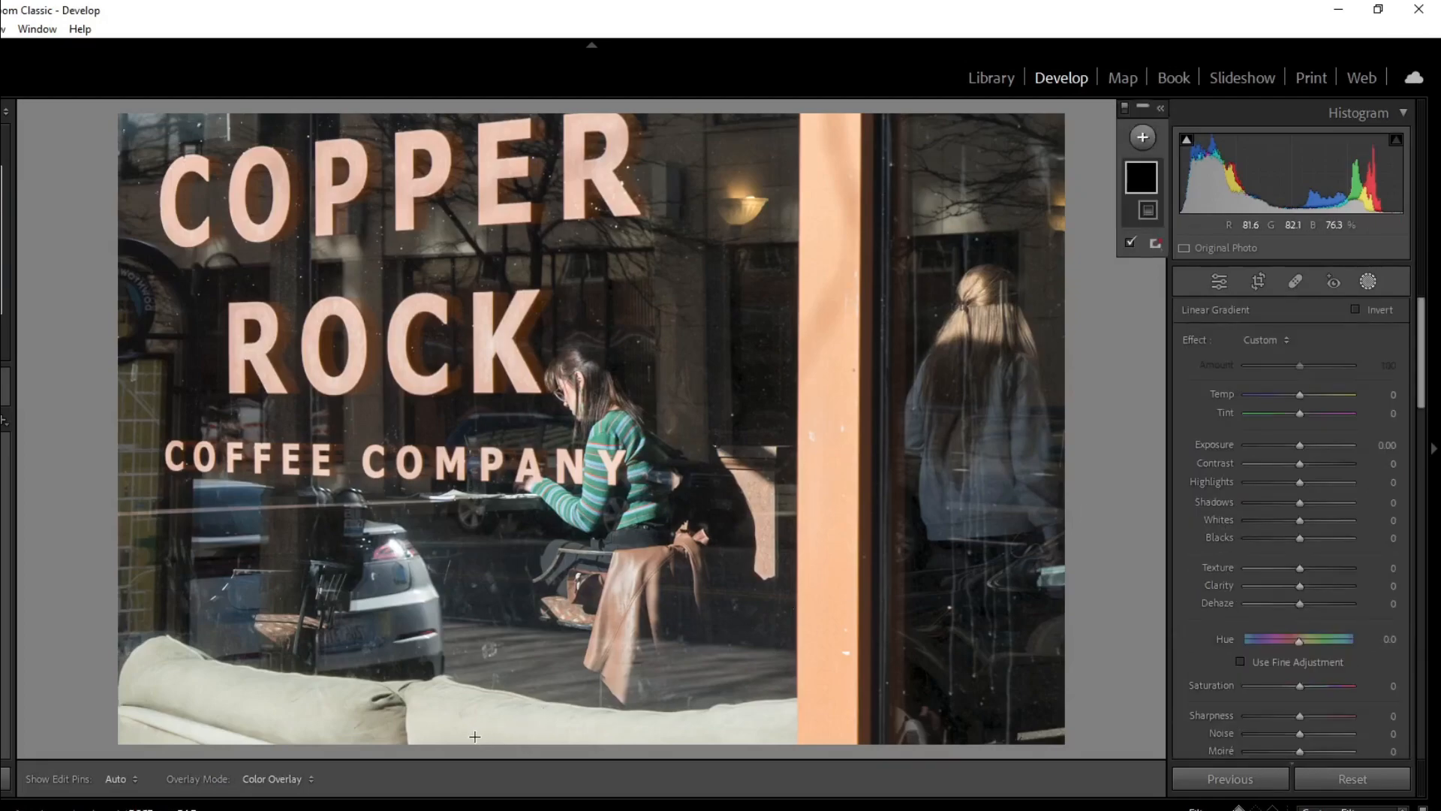
drag(471, 745, 474, 615)
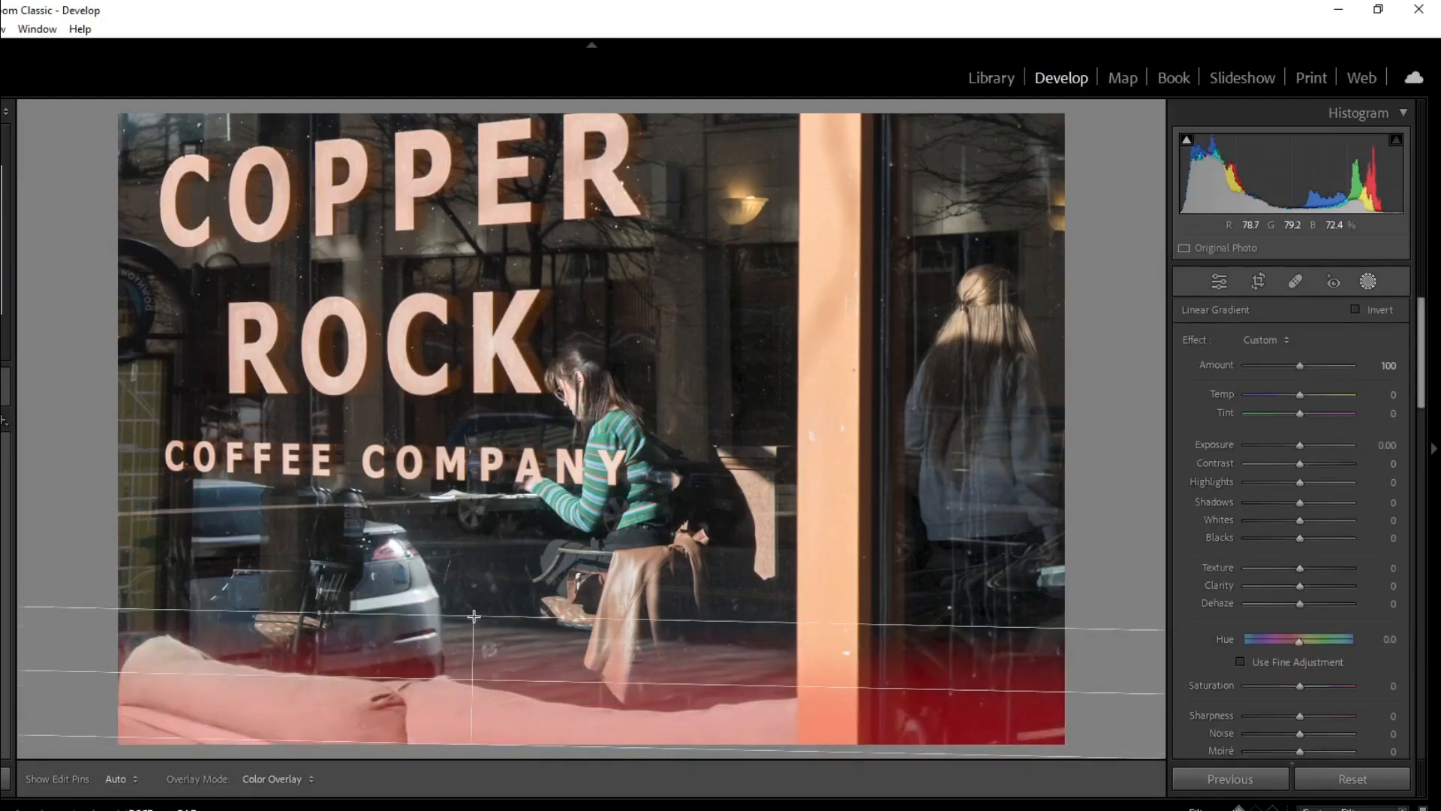
drag(1300, 441, 1289, 441)
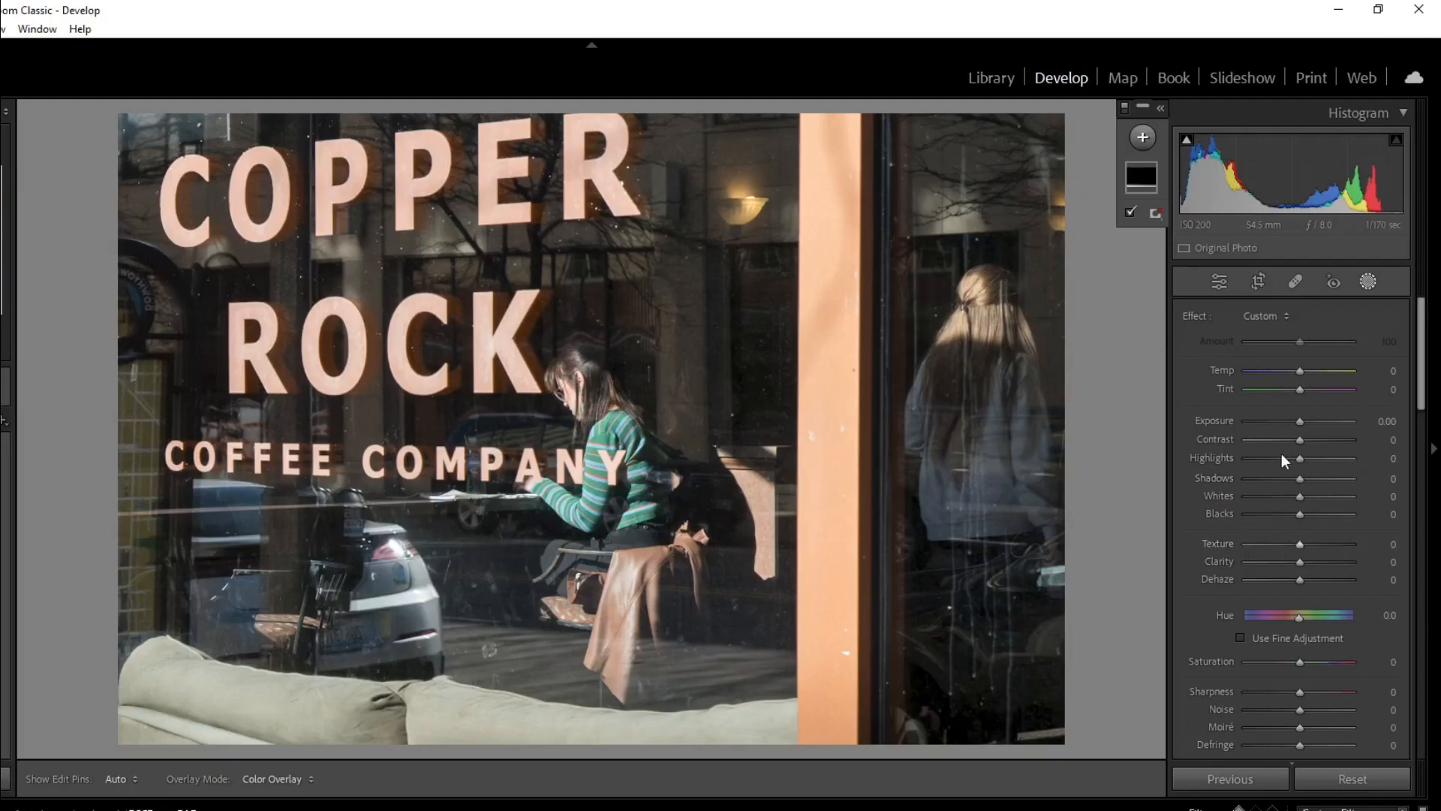
drag(1297, 480, 1299, 479)
key(shift+w)
Step: Set the wide window photo's Shadows to -77, Texture to +12 and Vibrance to +23
click(1284, 560)
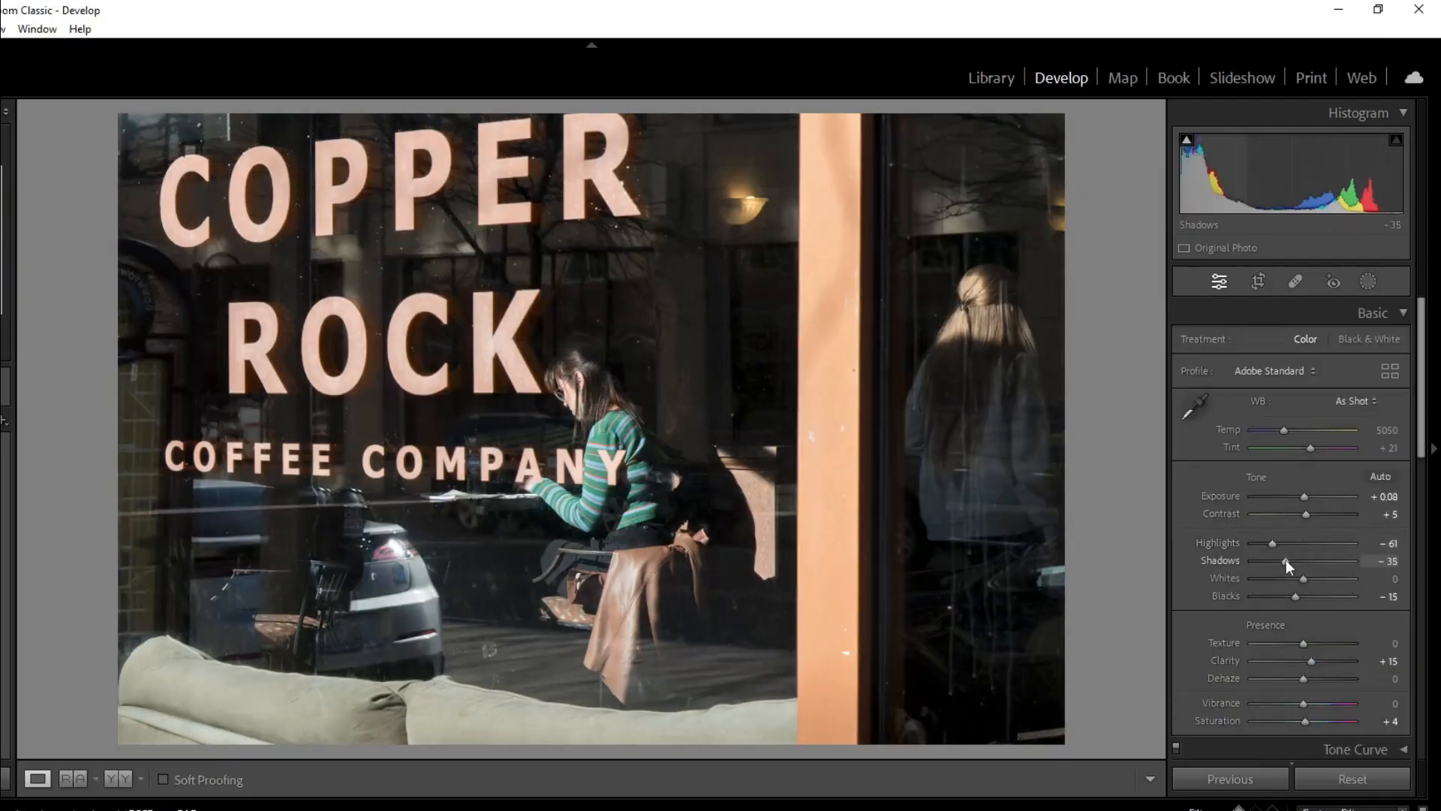
drag(1286, 560, 1227, 534)
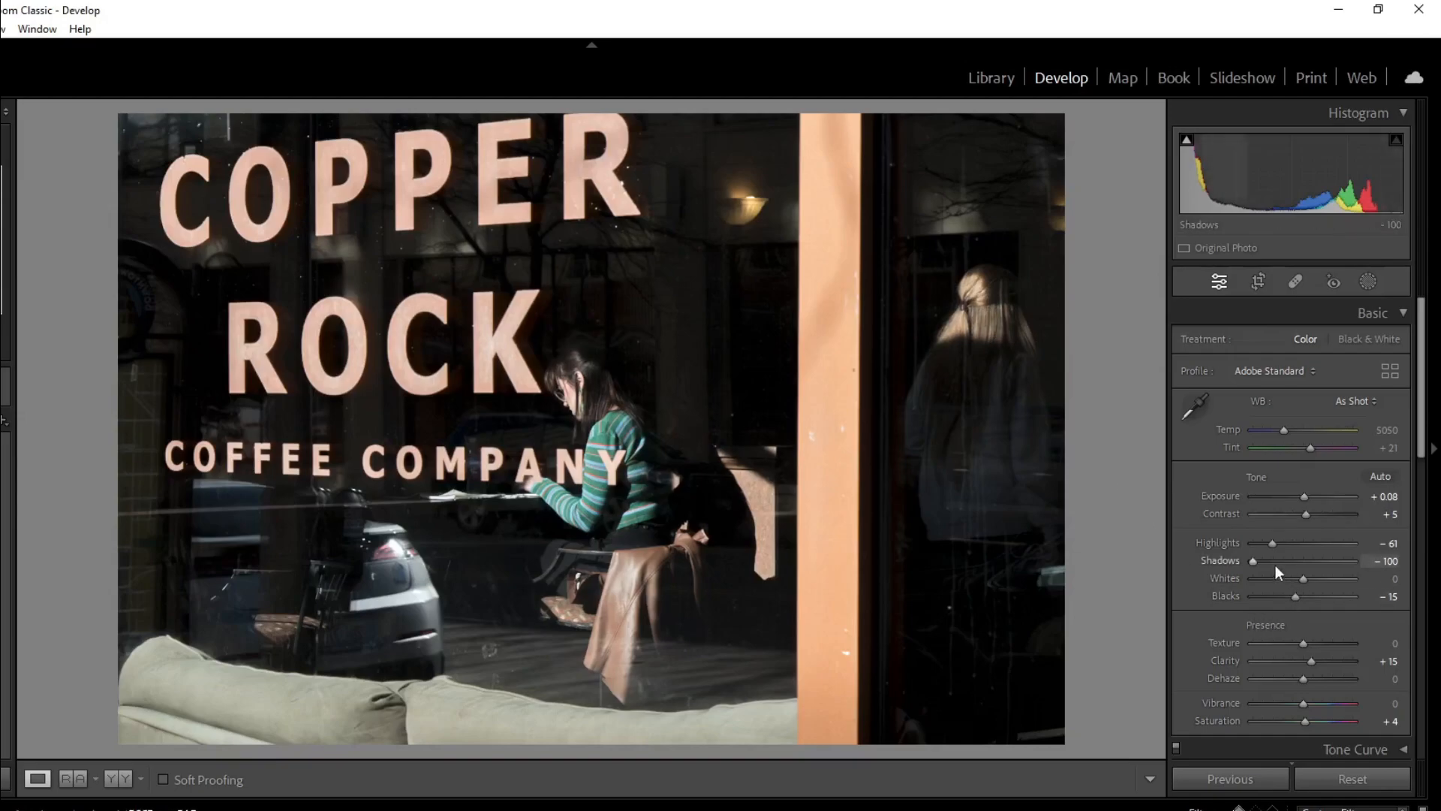
mouse_move(1261, 563)
mouse_down()
mouse_move(1356, 564)
mouse_move(1234, 567)
mouse_move(1269, 561)
mouse_up()
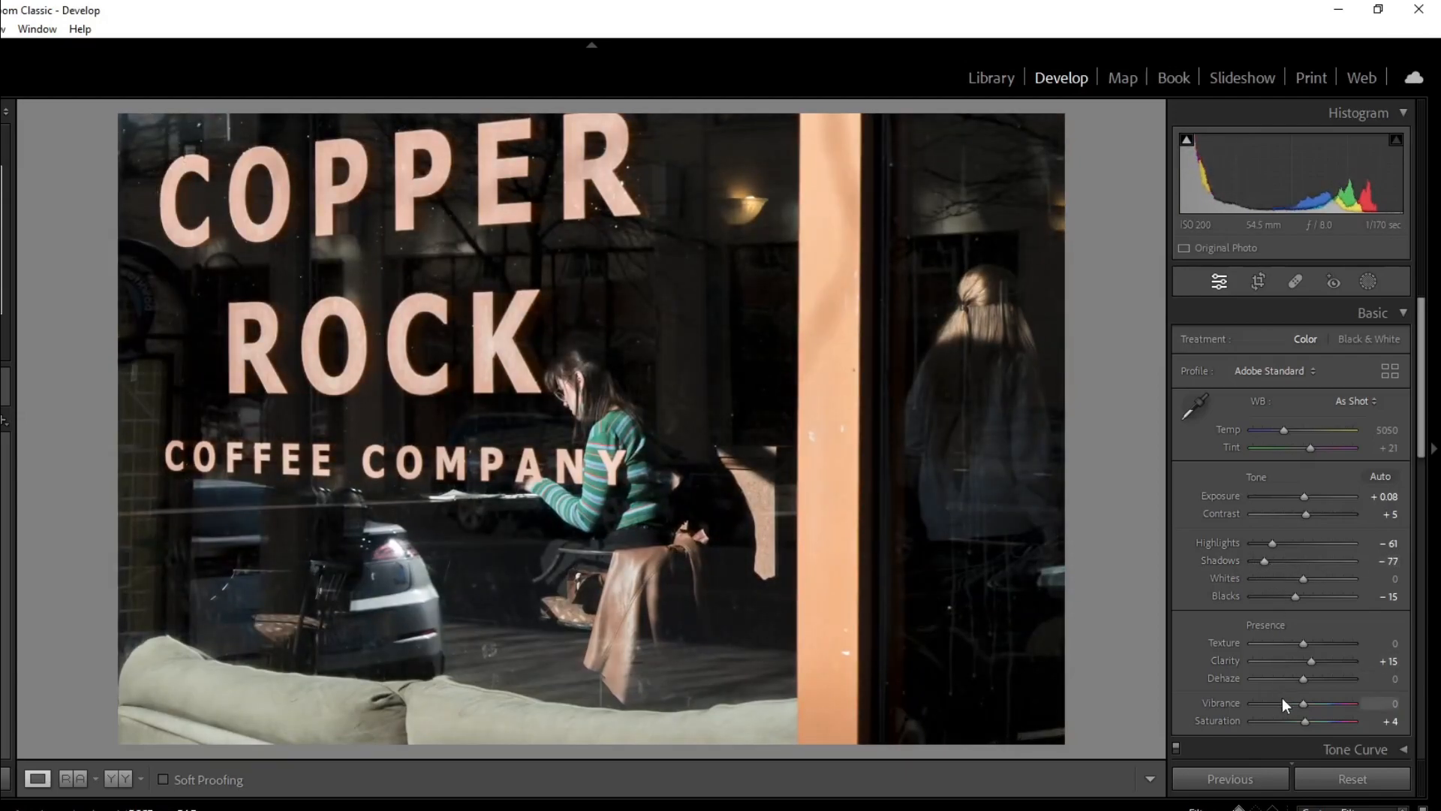
drag(1303, 646, 1308, 645)
drag(1308, 703, 1316, 702)
Step: Compare the wide window photo in Black & White and Color, ending on the Color treatment
click(1375, 345)
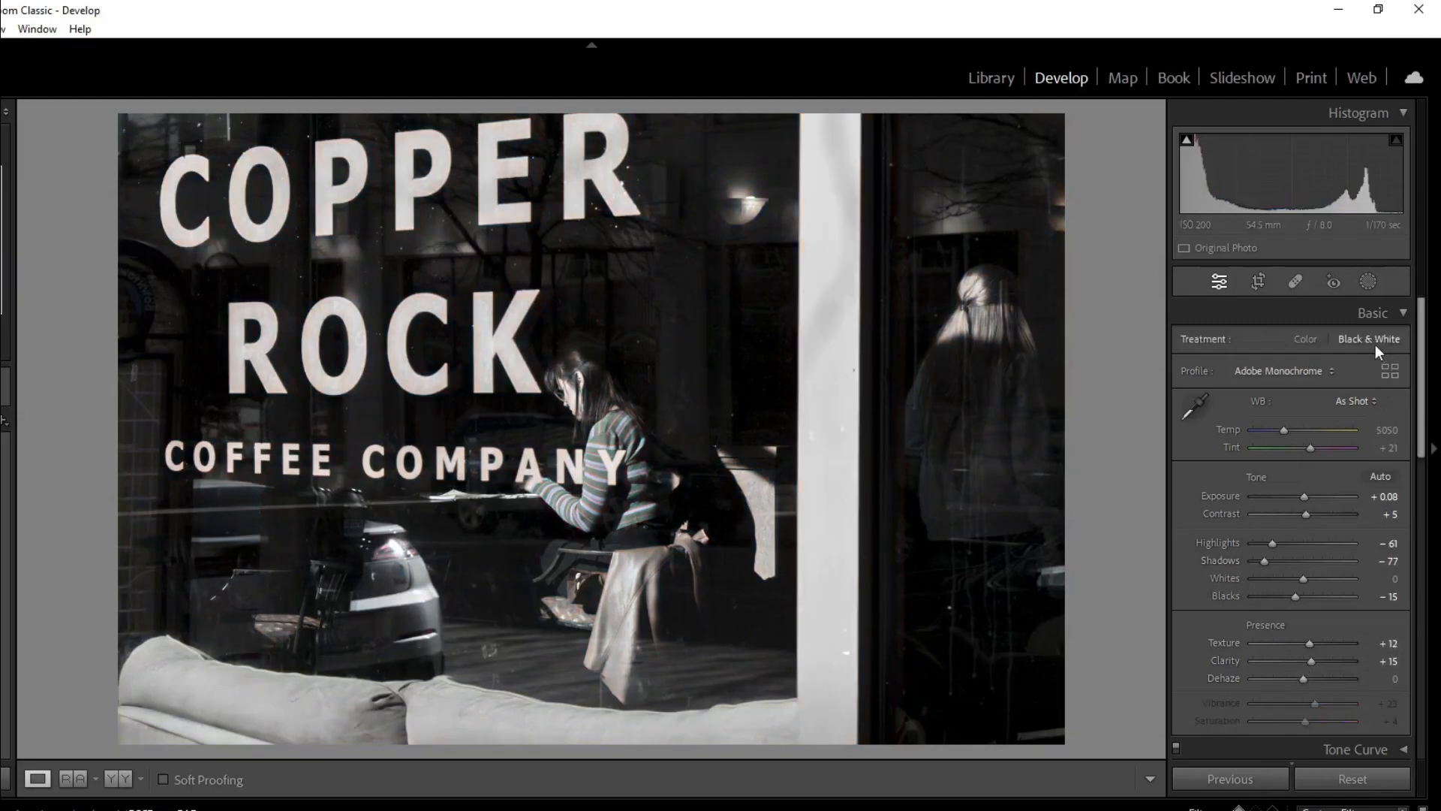
click(1312, 341)
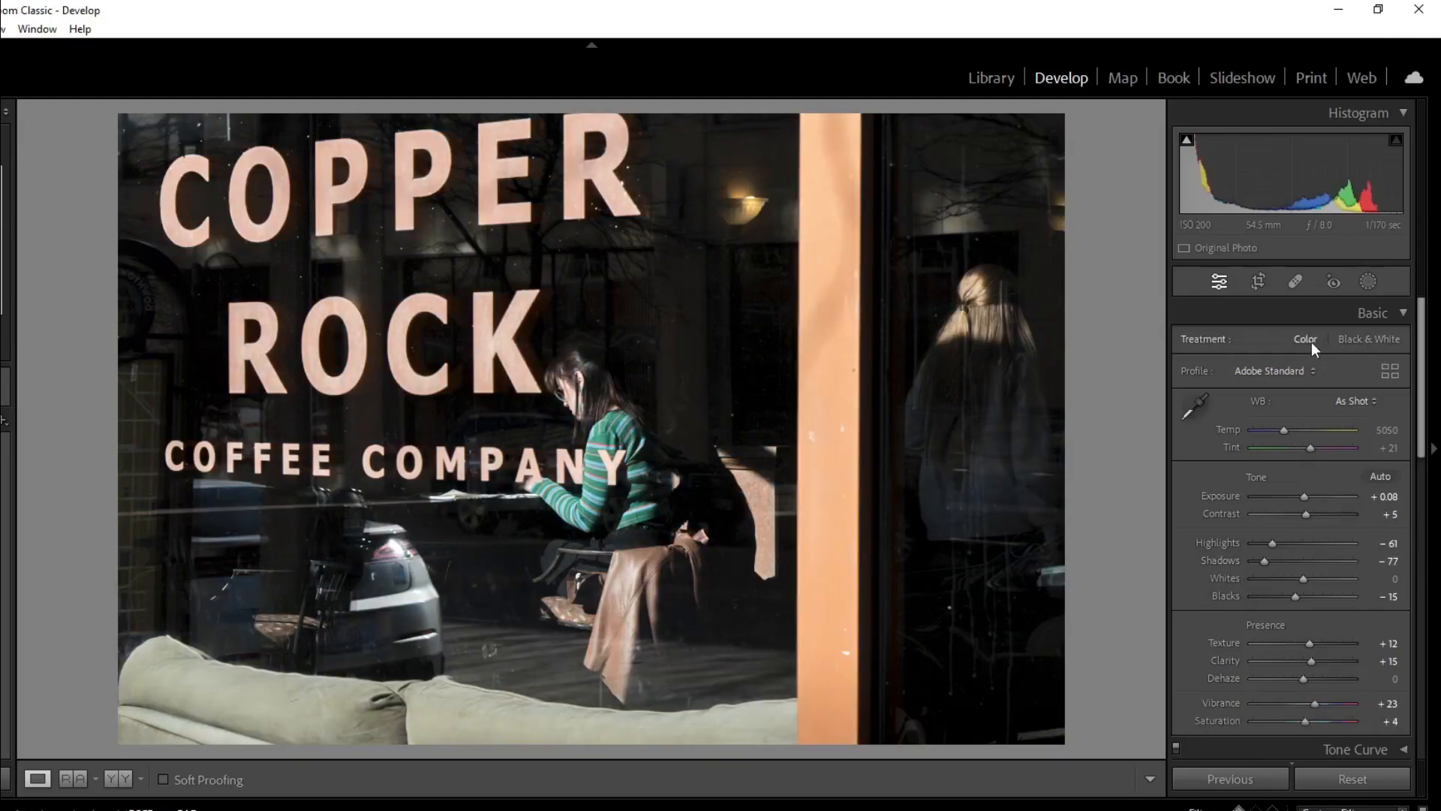
click(1376, 341)
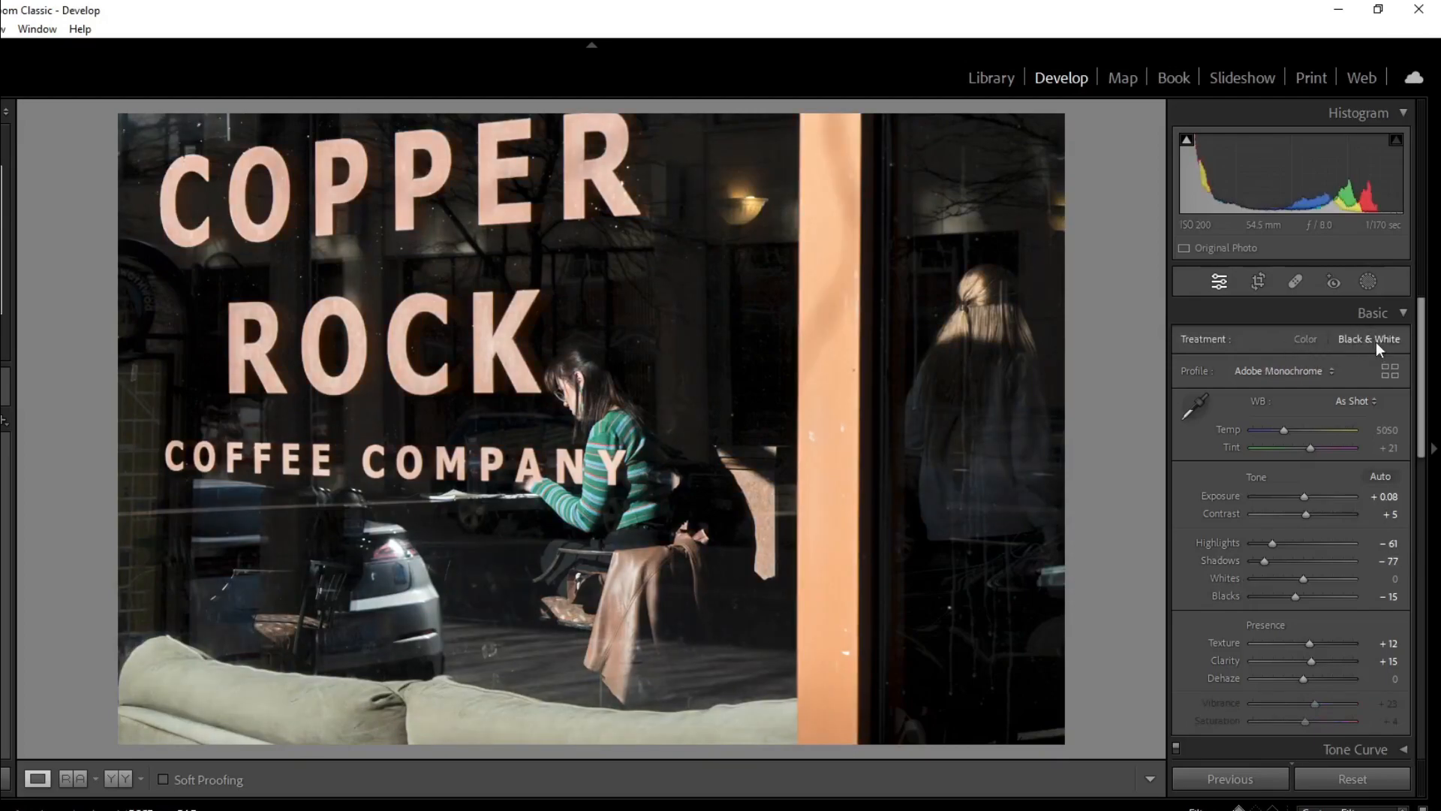
click(1304, 344)
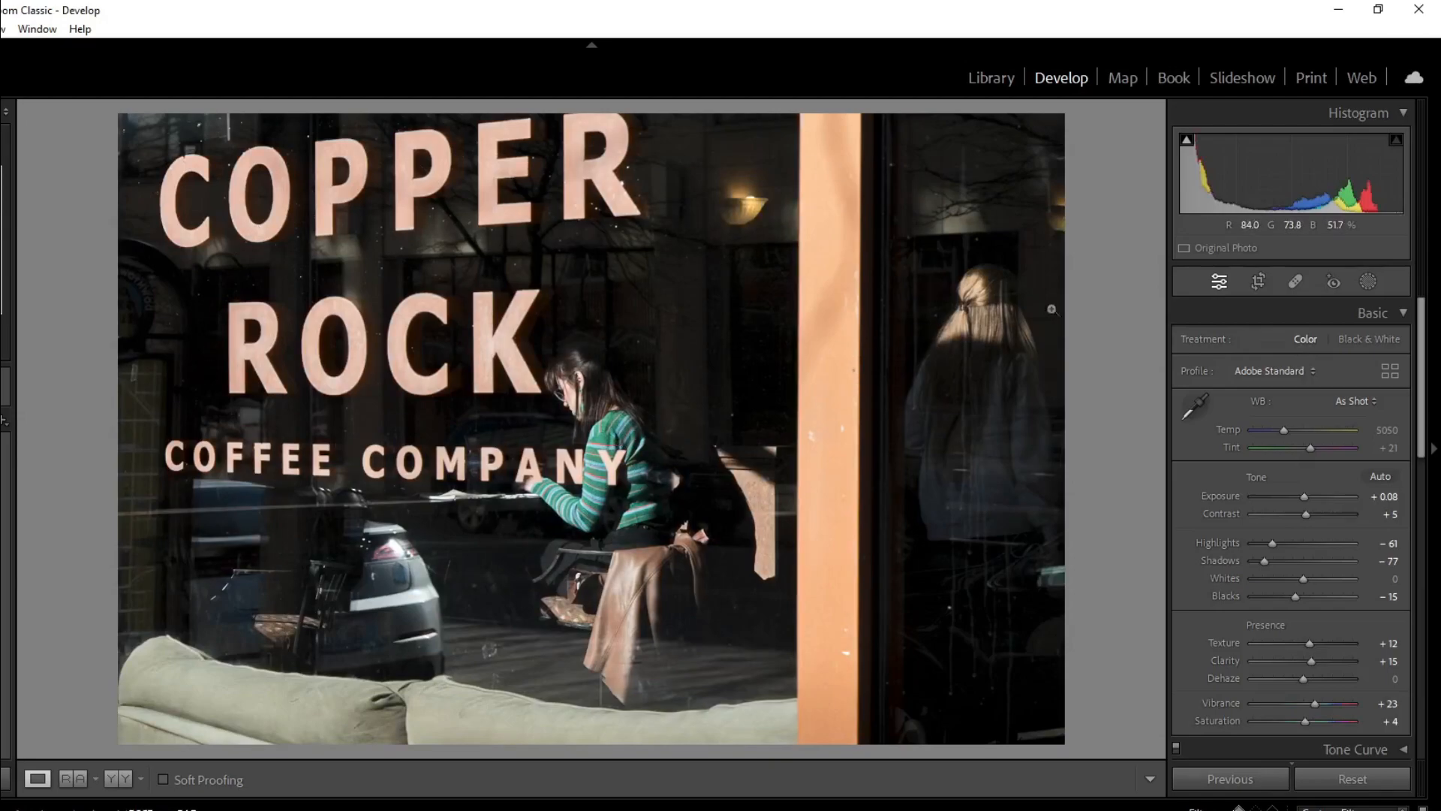
Step: Raise the green sweater's color saturation with the targeted HSL adjustment to Green +12 and Aqua +42
scroll(1341, 521, down, 4)
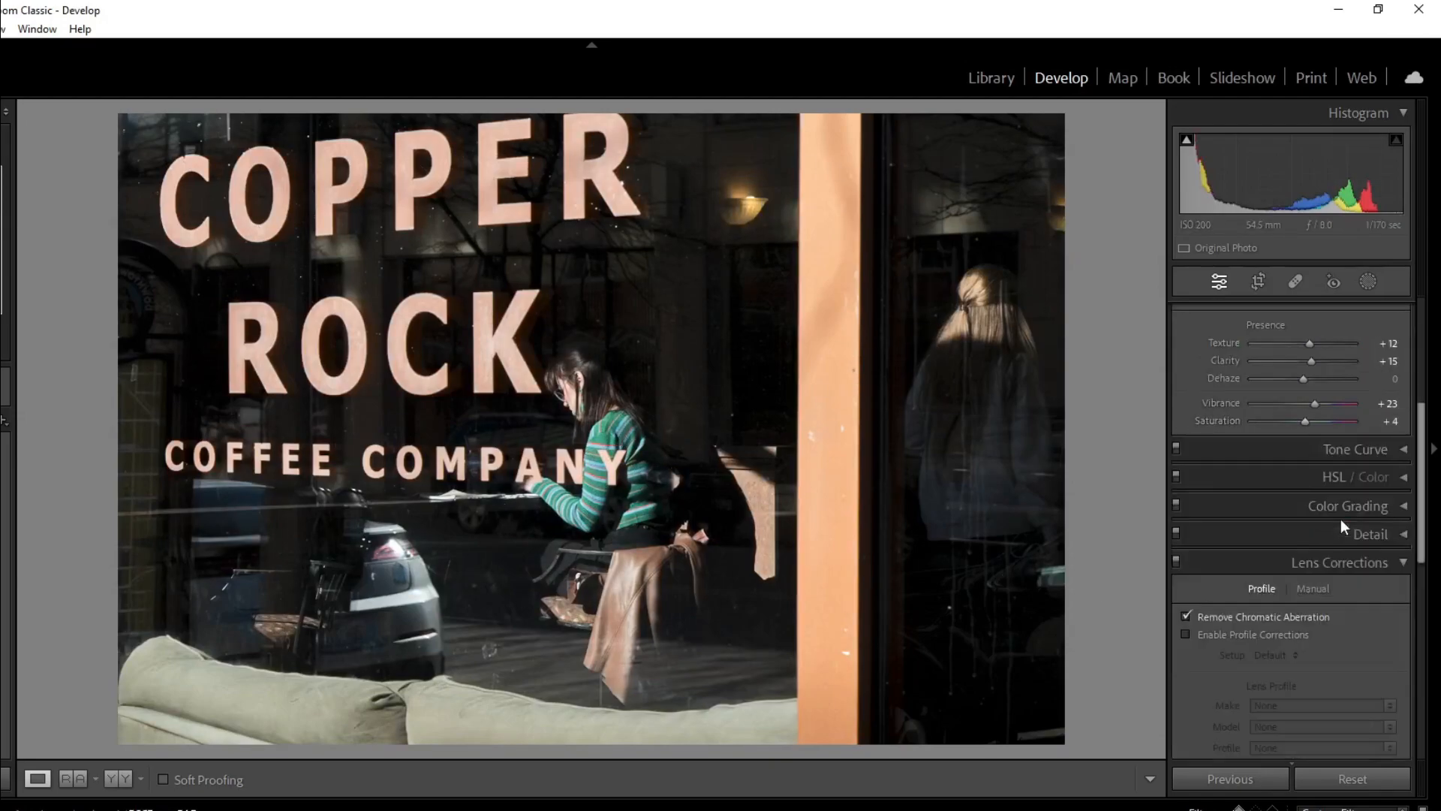
click(1405, 479)
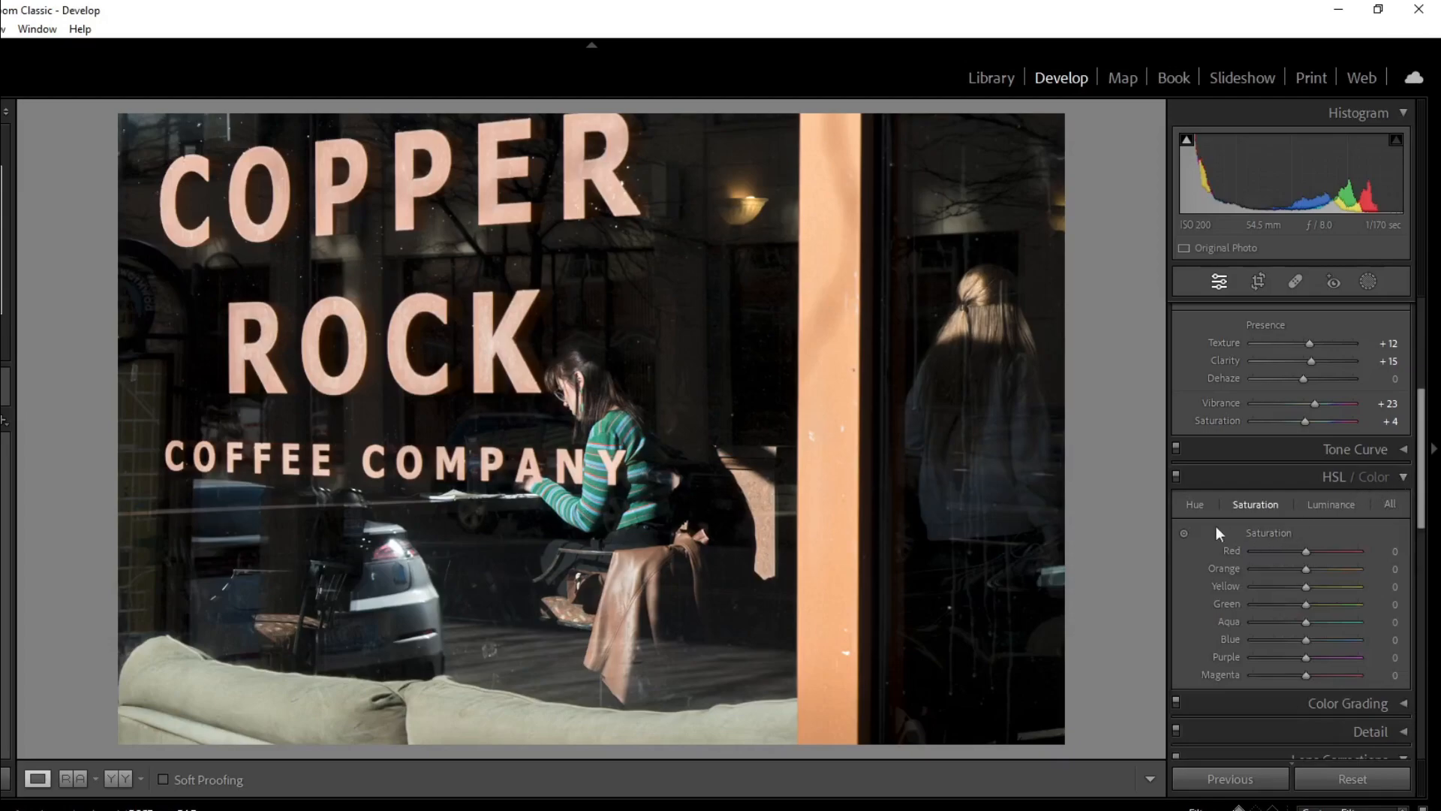
click(1185, 532)
drag(618, 438, 618, 404)
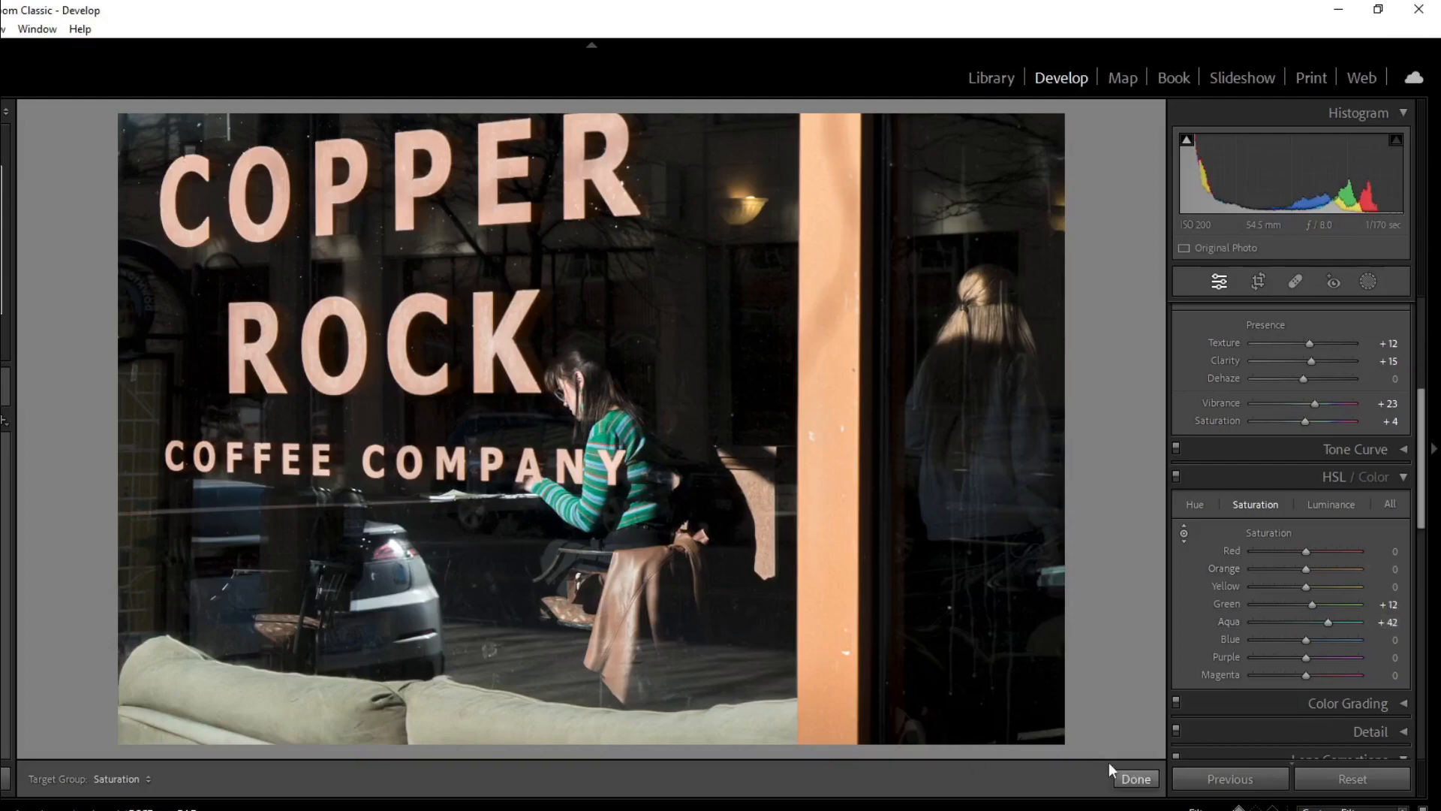
click(1129, 776)
click(1412, 477)
Step: Deepen the wide window photo's dark areas by setting Shadows to -100
scroll(1331, 467, up, 5)
drag(1265, 561, 1236, 573)
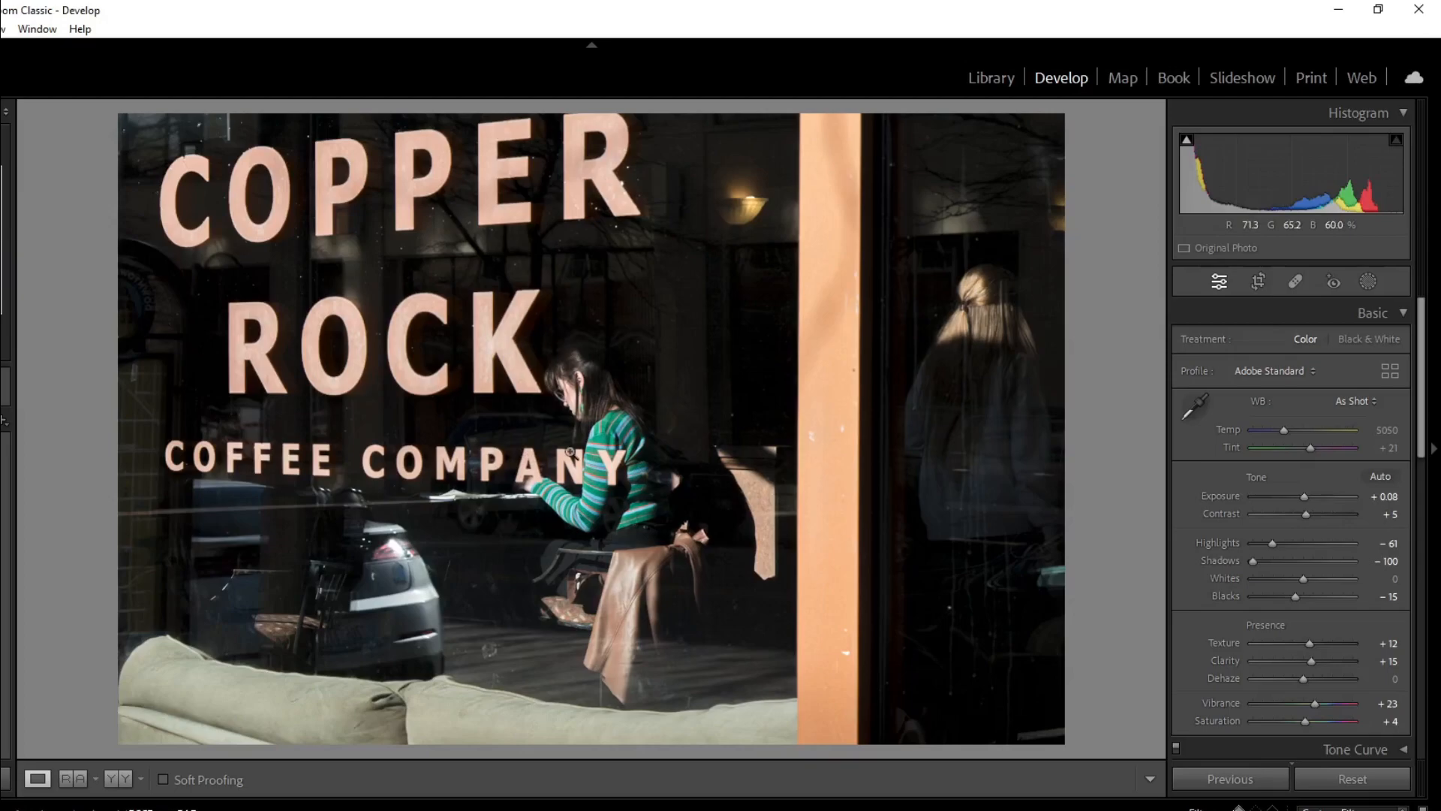
Step: Compare the wide window photo with its tighter portrait version, and preview the wide one in Black & White before restoring Color
key(Right)
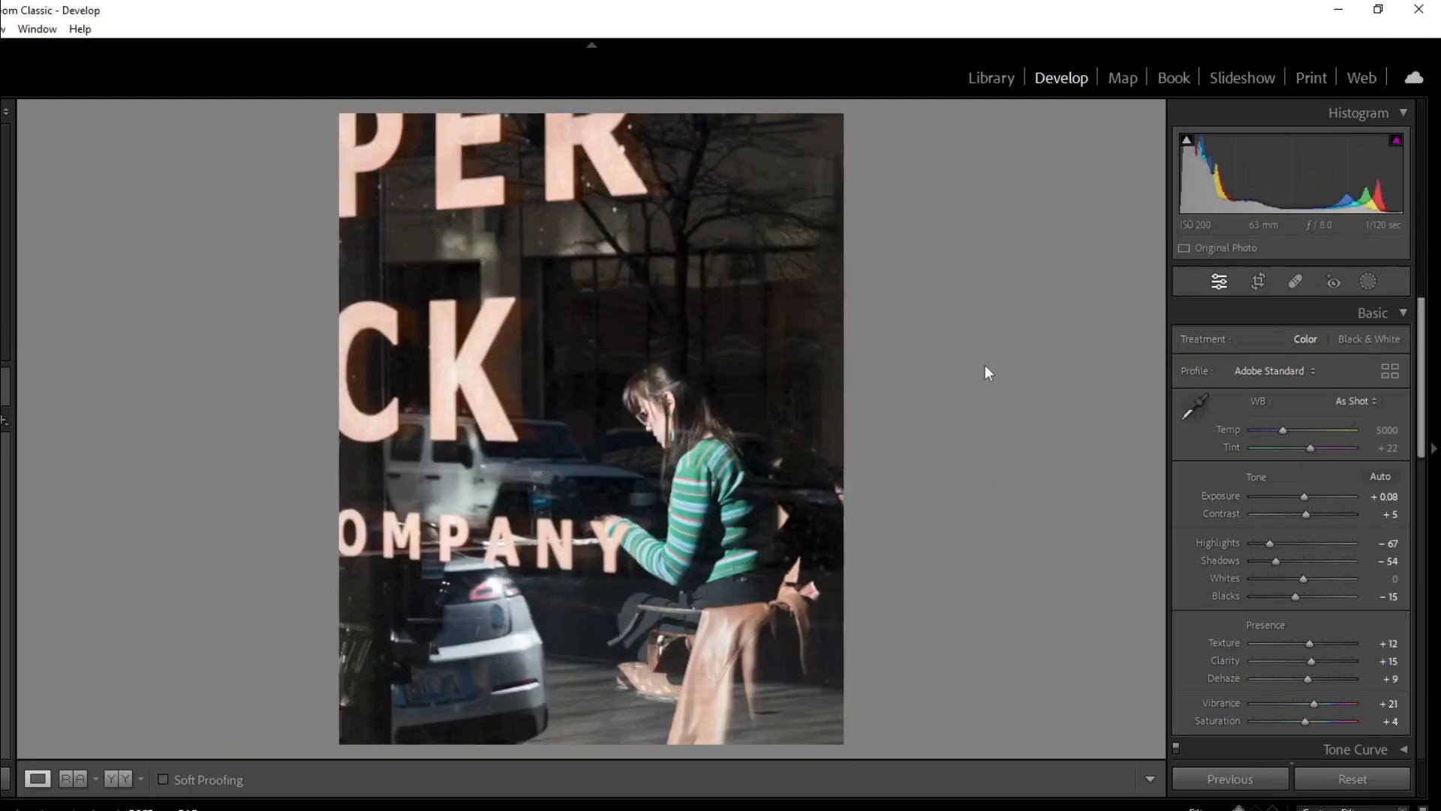
key(Right)
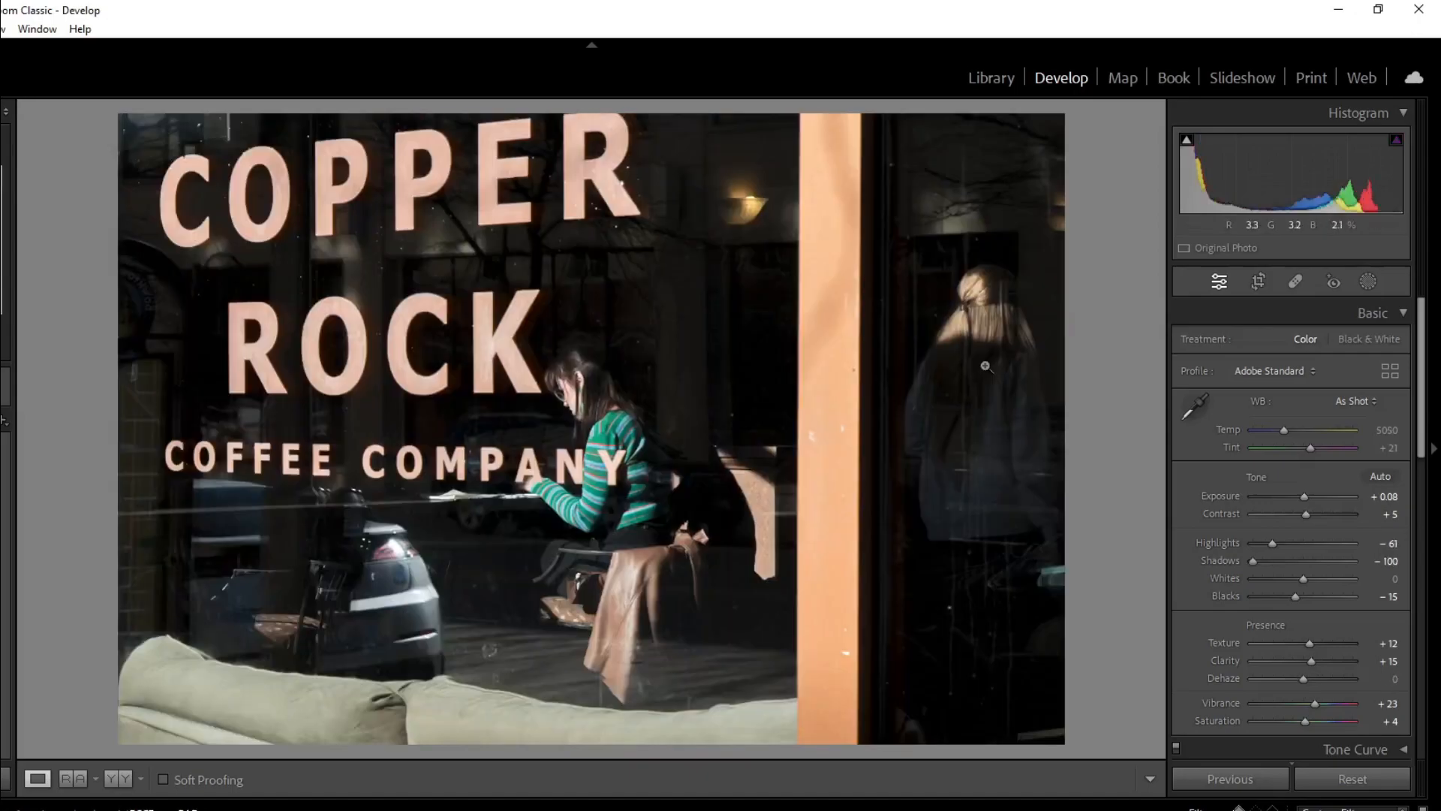
click(1346, 342)
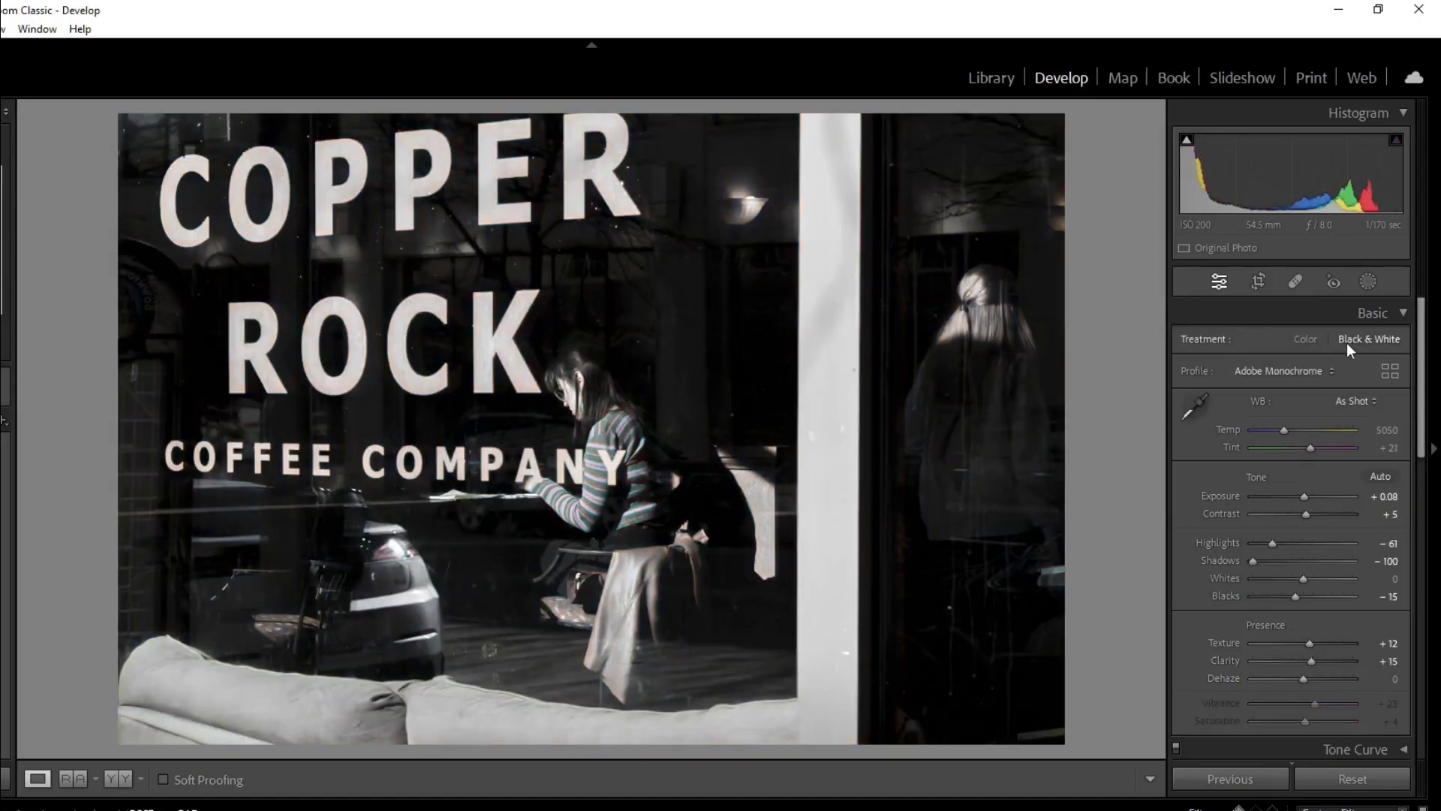
click(1305, 340)
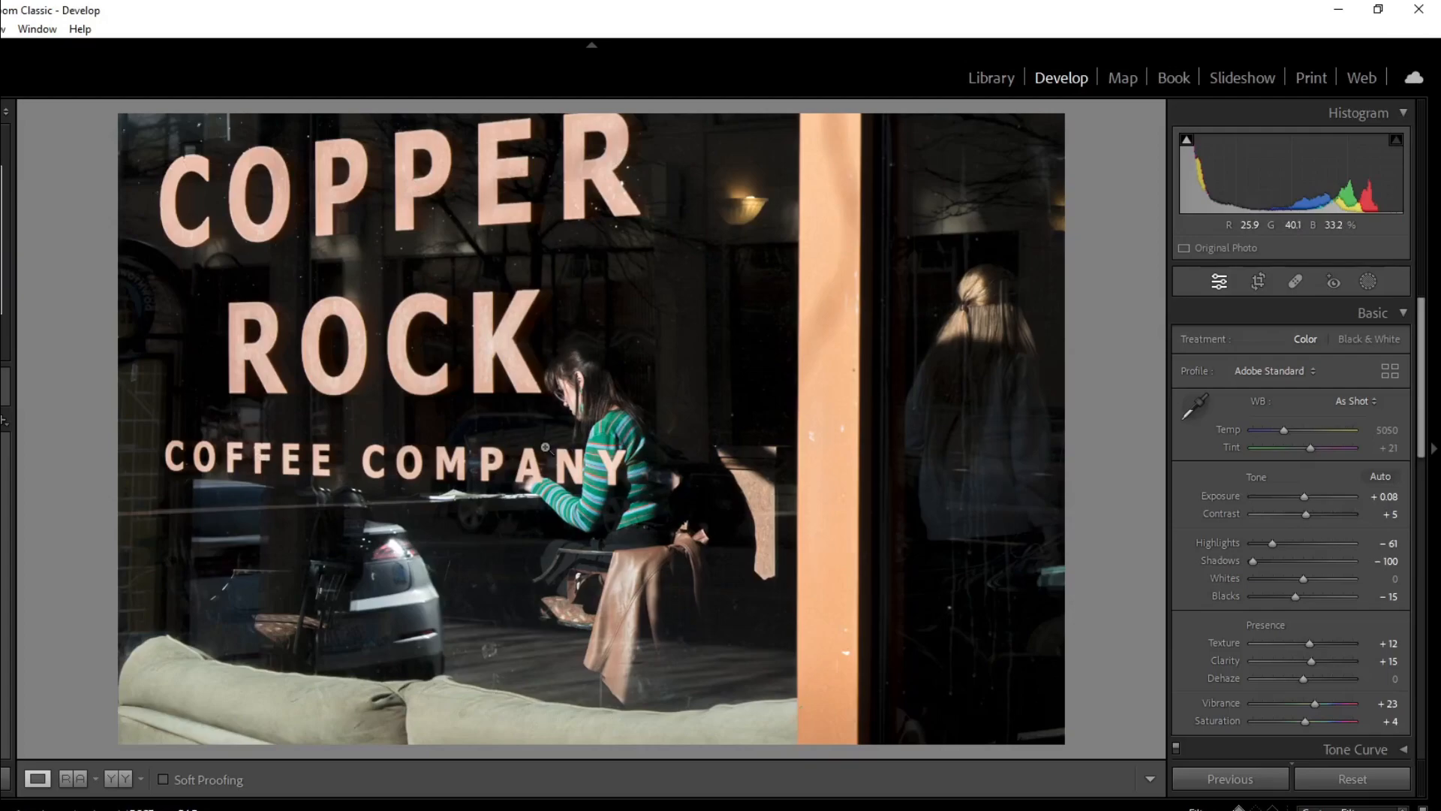
Step: Browse the neighboring flagged photos around the red wall shot with the ladder and unflag the finished photo
key(Right)
key(Right)
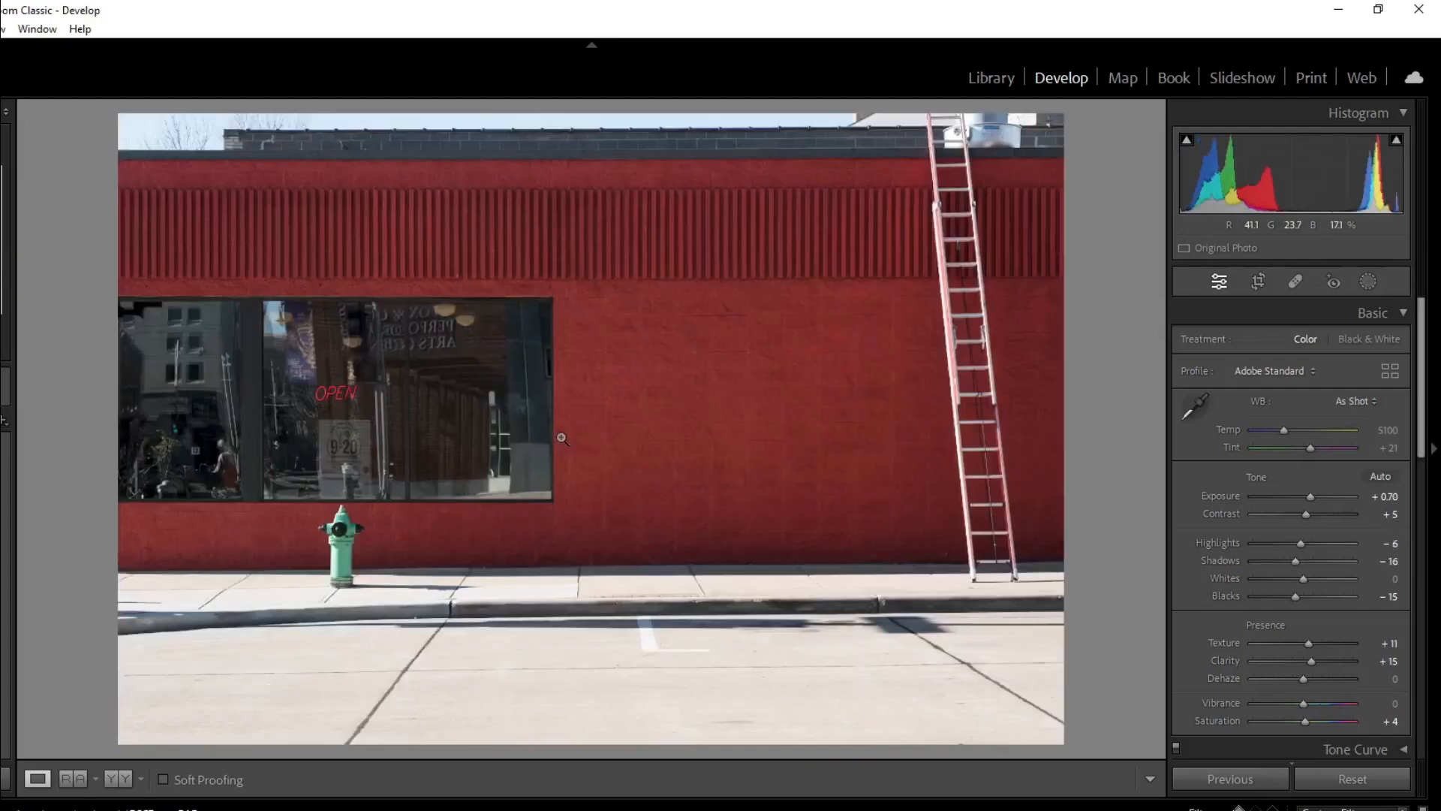
key(Right)
key(Left)
key(u)
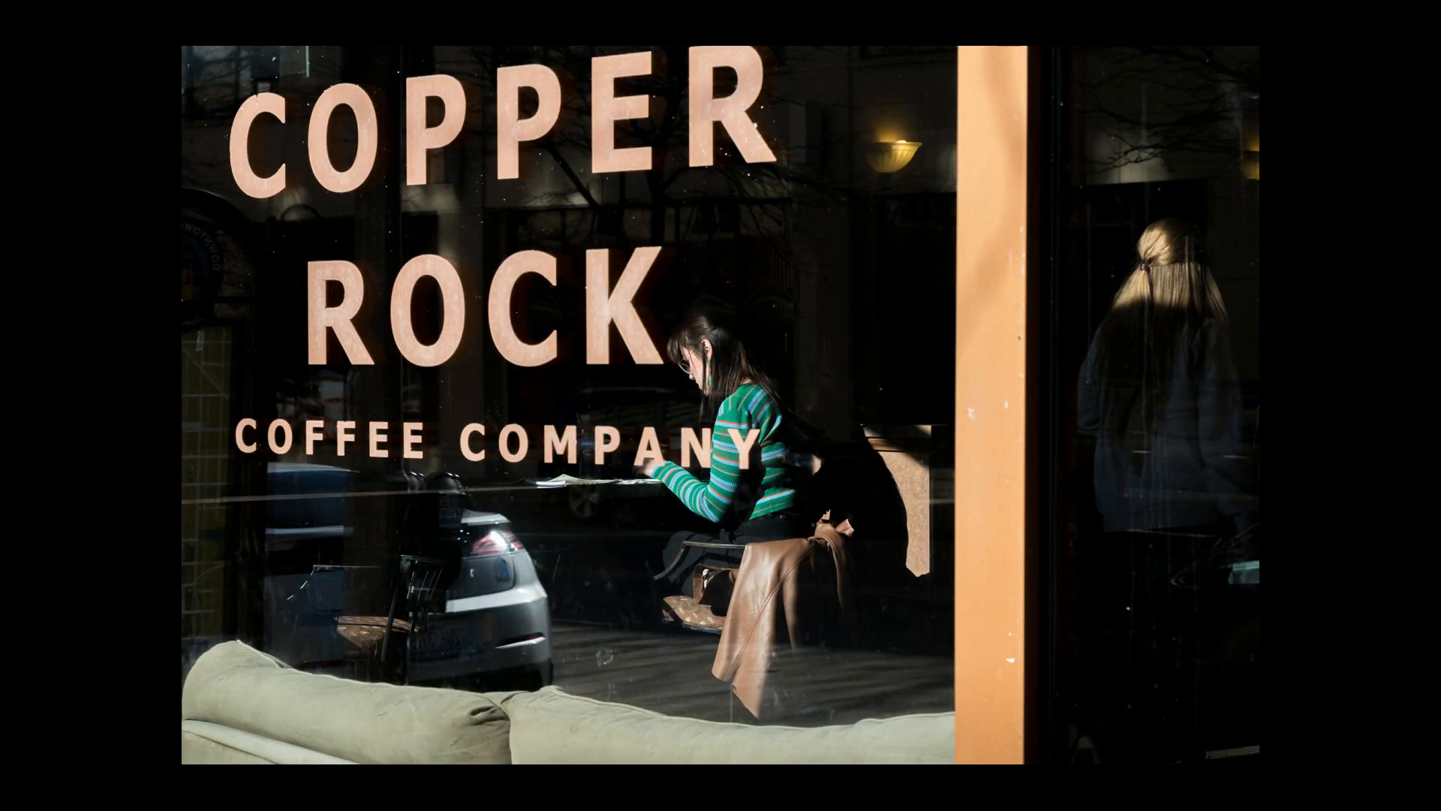